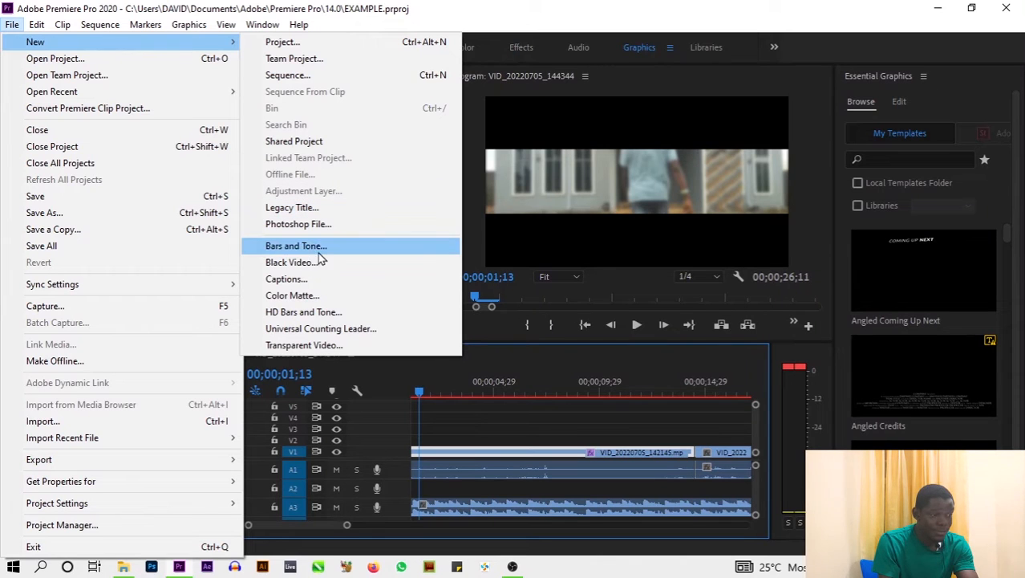
Create a 1920 × 1080 color matte with the color EB0000 and name it red
{"action": "left_click", "coordinate": [296, 297]}
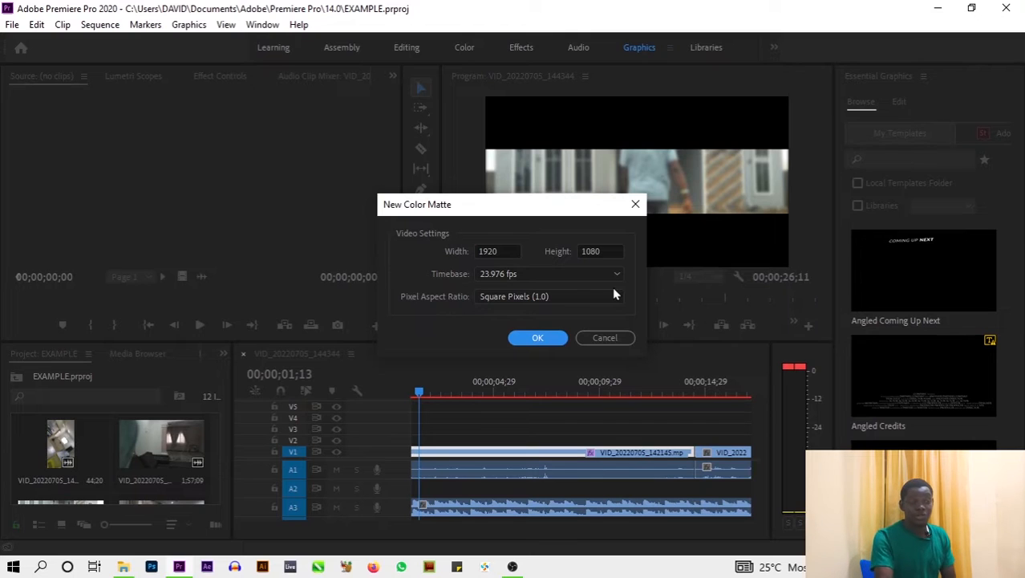
{"action": "left_click", "coordinate": [536, 338]}
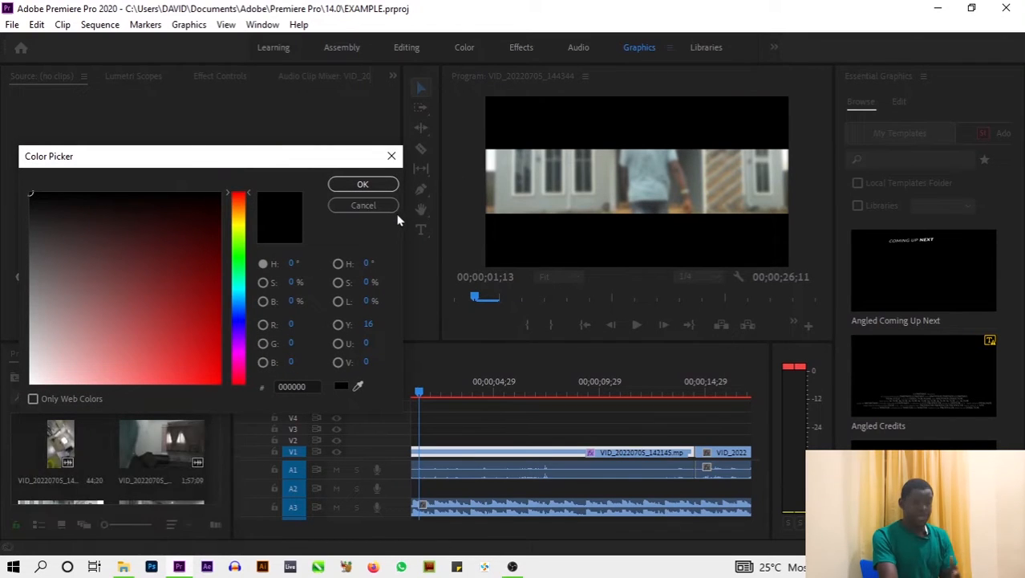
{"action": "mouse_move", "coordinate": [172, 284]}
{"action": "left_mouse_down"}
{"action": "mouse_move", "coordinate": [250, 380]}
{"action": "mouse_move", "coordinate": [220, 368]}
{"action": "left_mouse_up"}
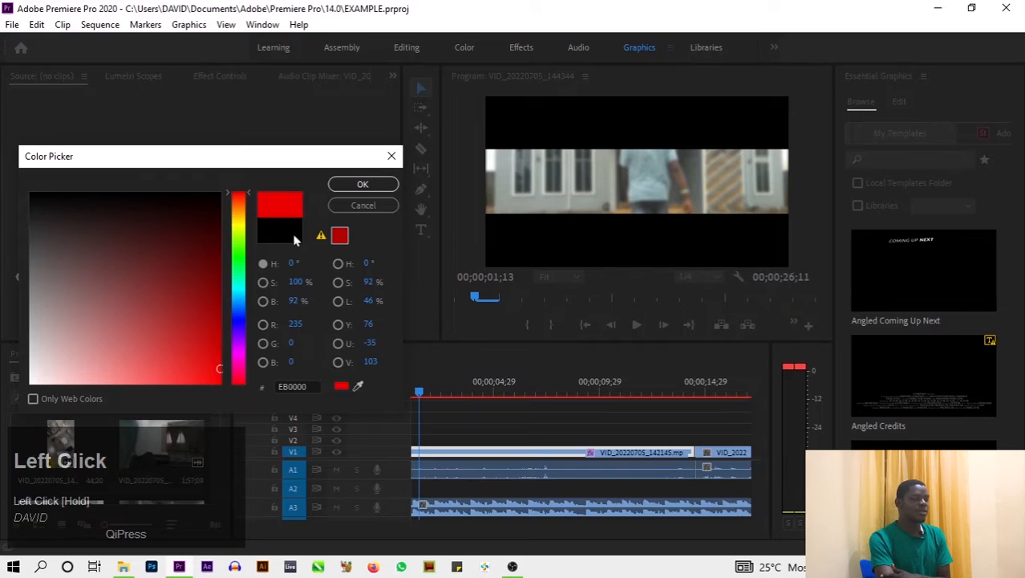
{"action": "left_click", "coordinate": [346, 186]}
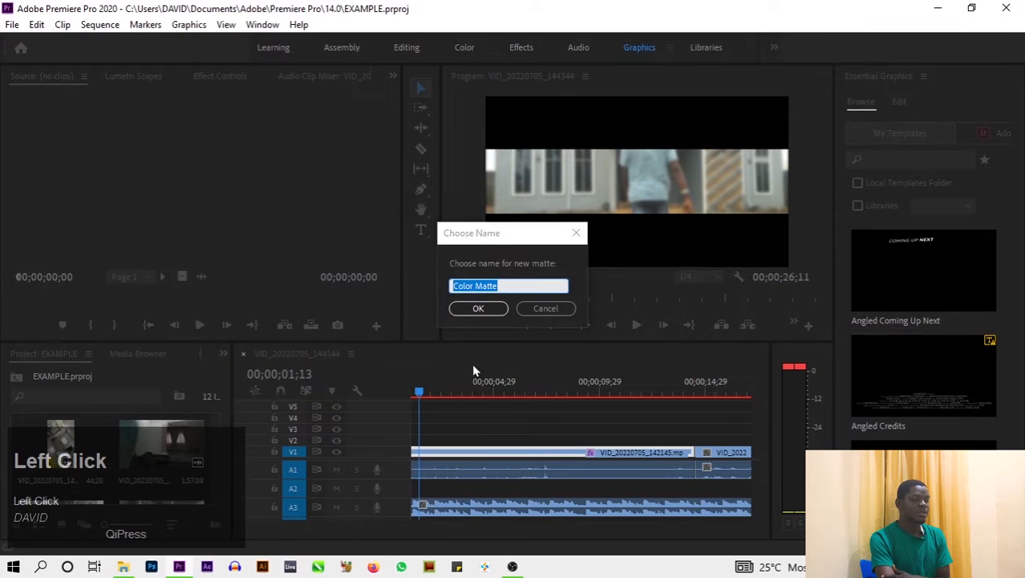
{"action": "key", "text": "BackSpace"}
{"action": "type", "text": "red"}
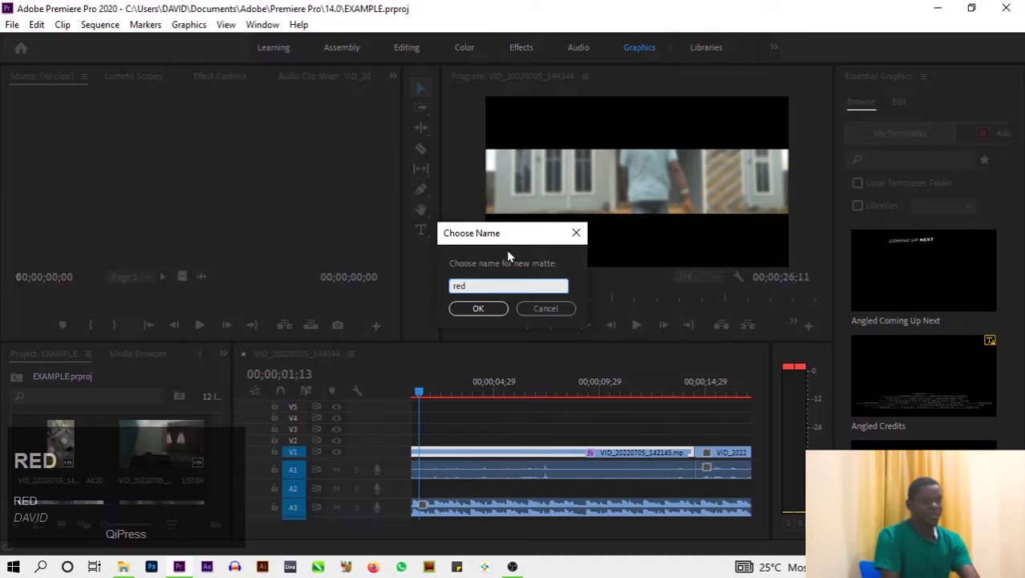
{"action": "left_click", "coordinate": [479, 310]}
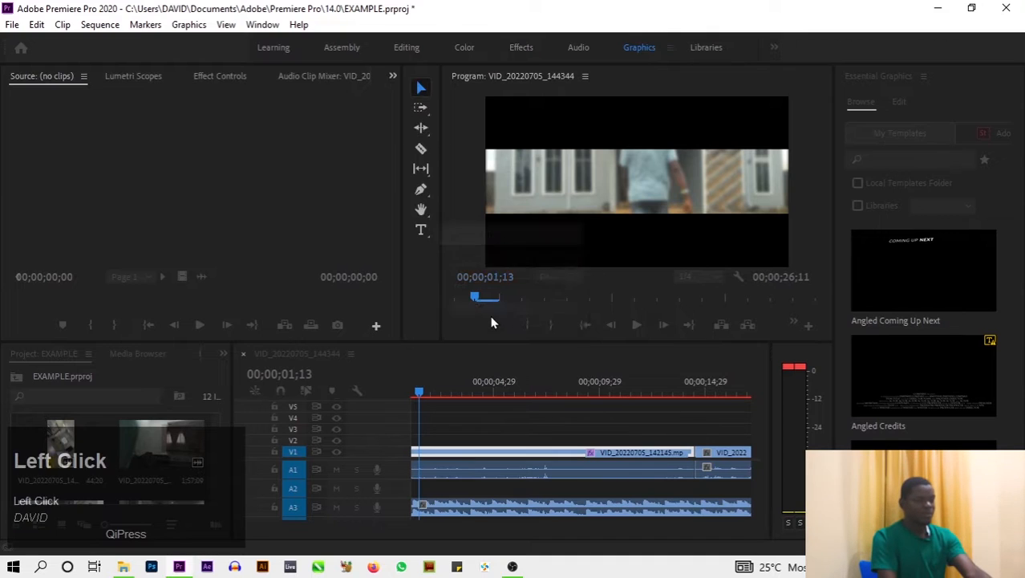
Place the red color matte on track V2 above the first clip and move the playhead to 00;00;04;17
{"action": "scroll", "coordinate": [20, 469], "scroll_direction": "down", "scroll_amount": 2}
{"action": "left_click_drag", "start_coordinate": [20, 469], "coordinate": [429, 441]}
{"action": "left_click", "coordinate": [486, 392]}
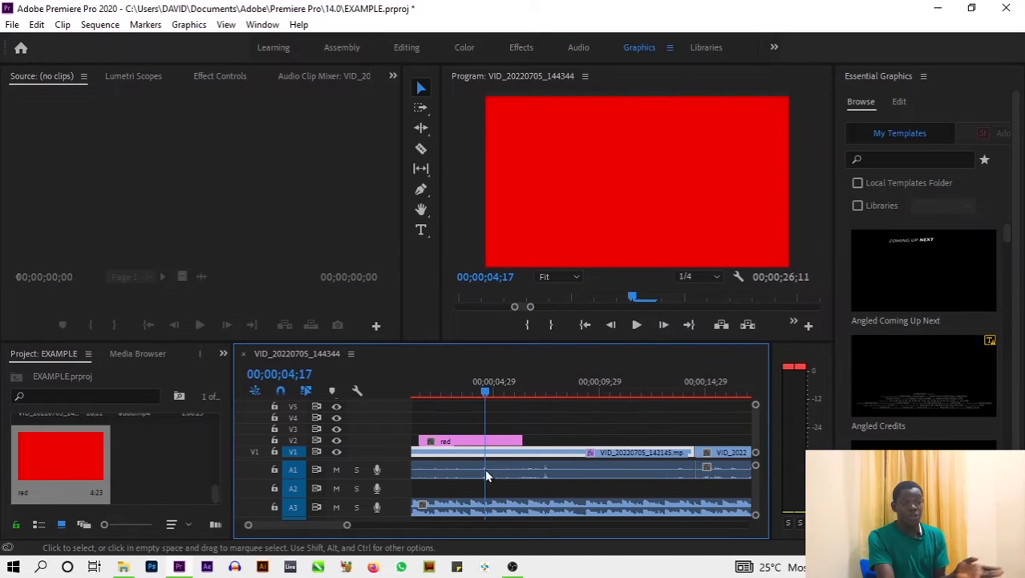
Delete the red matte clip from track V2
{"action": "left_click", "coordinate": [481, 440]}
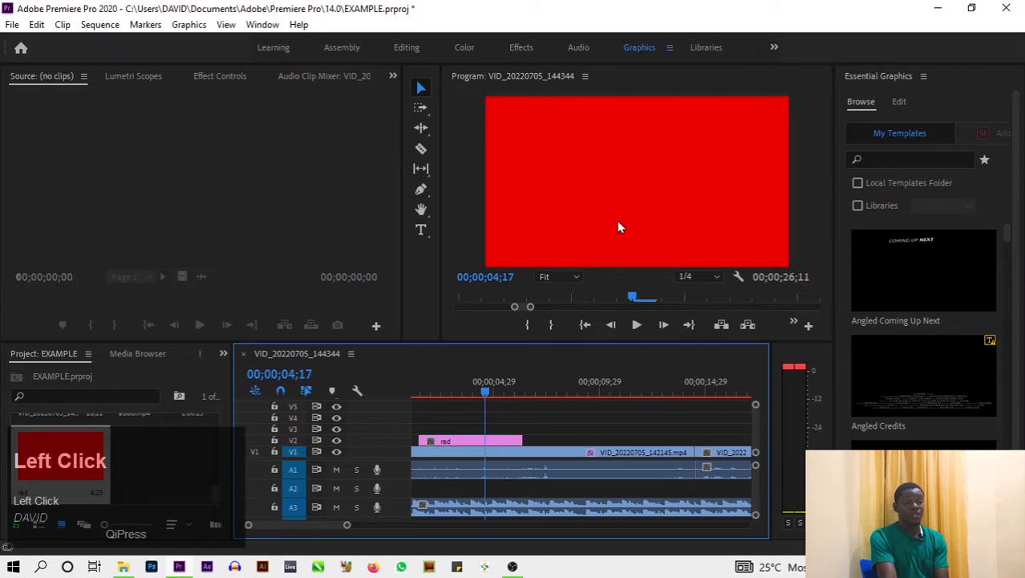
{"action": "left_click", "coordinate": [486, 444]}
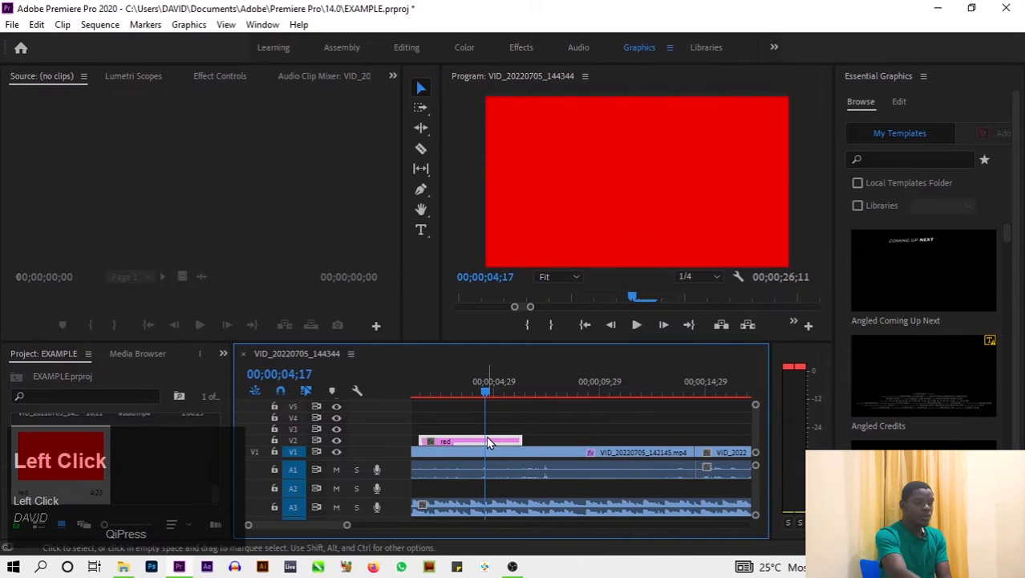
{"action": "key", "text": "Delete"}
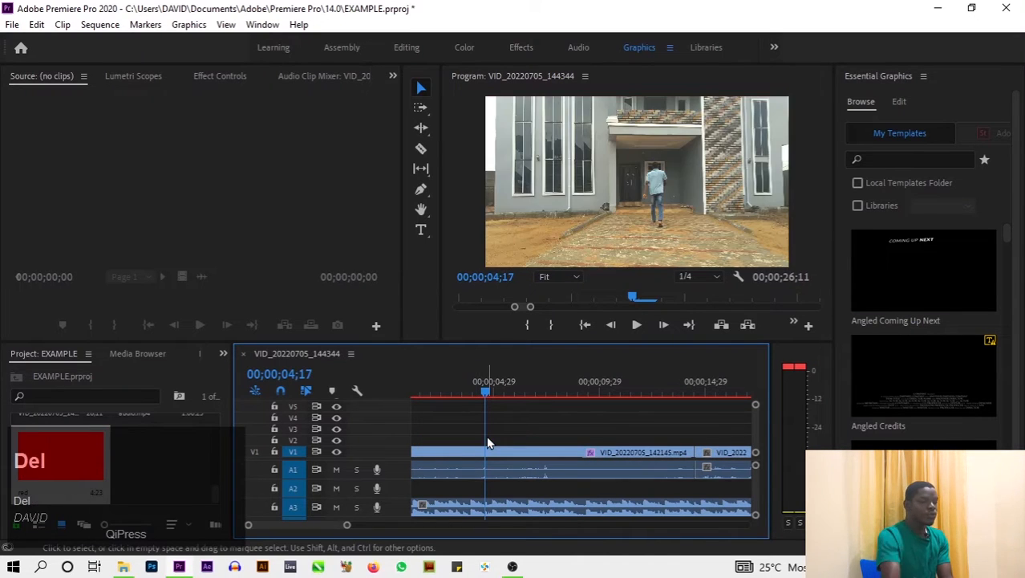
{"action": "left_click", "coordinate": [12, 24]}
{"action": "mouse_move", "coordinate": [38, 45]}
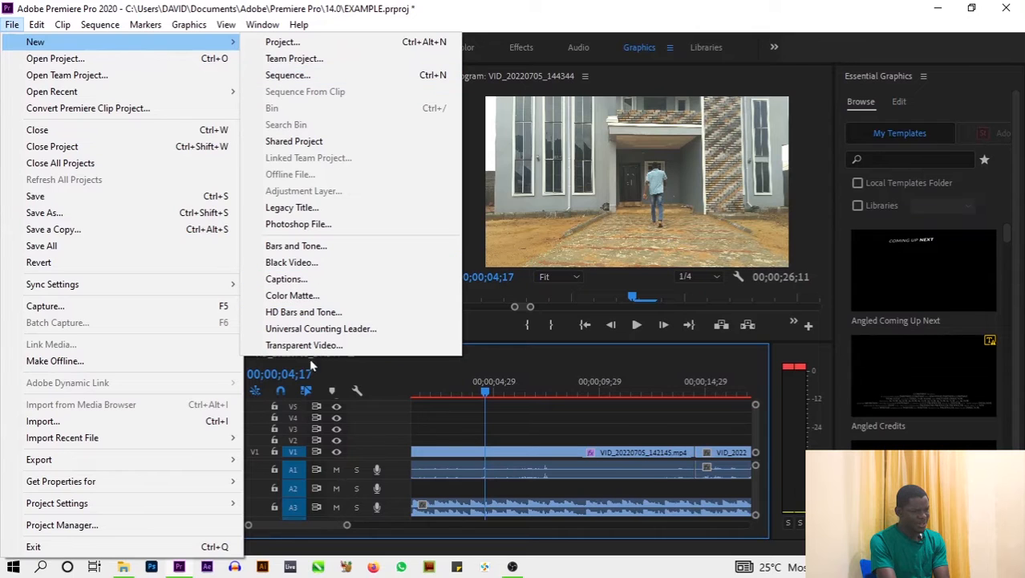
{"action": "left_click", "coordinate": [402, 431]}
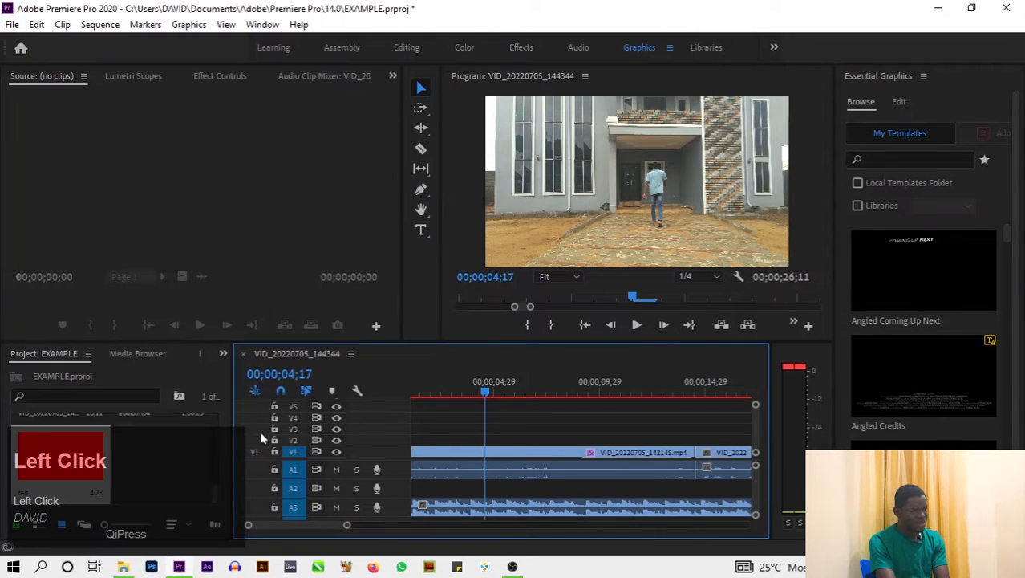
Create an adjustment layer with the default settings and place it on track V2 starting at about 00;00;02;02
{"action": "right_click", "coordinate": [161, 374]}
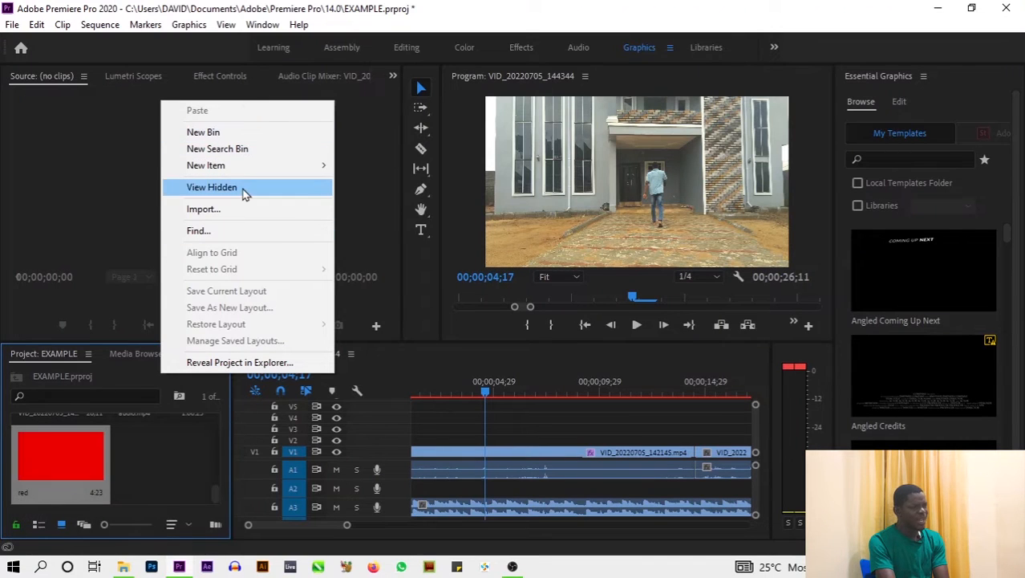
{"action": "mouse_move", "coordinate": [259, 166]}
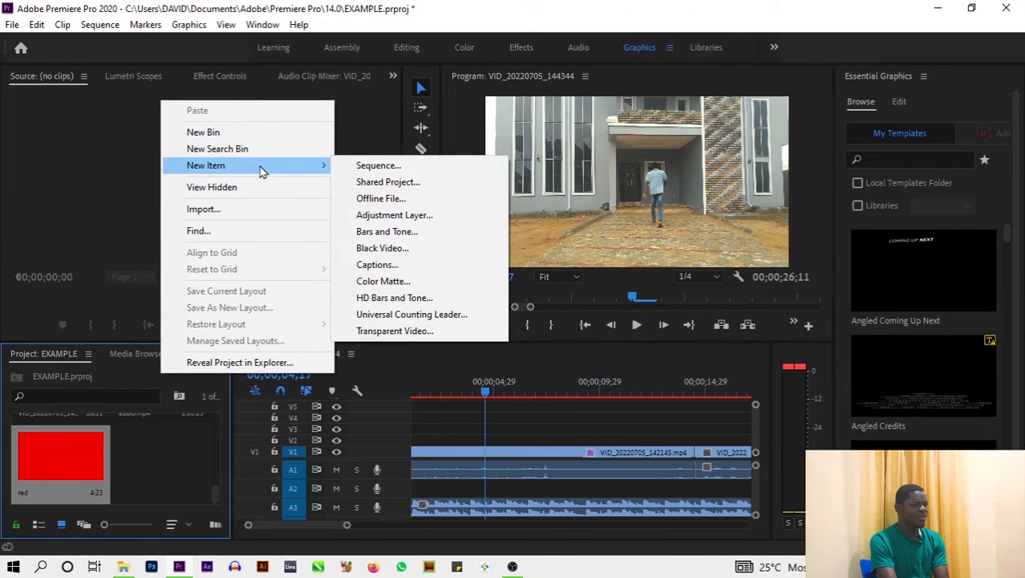
{"action": "left_click", "coordinate": [367, 215]}
{"action": "left_click", "coordinate": [535, 338]}
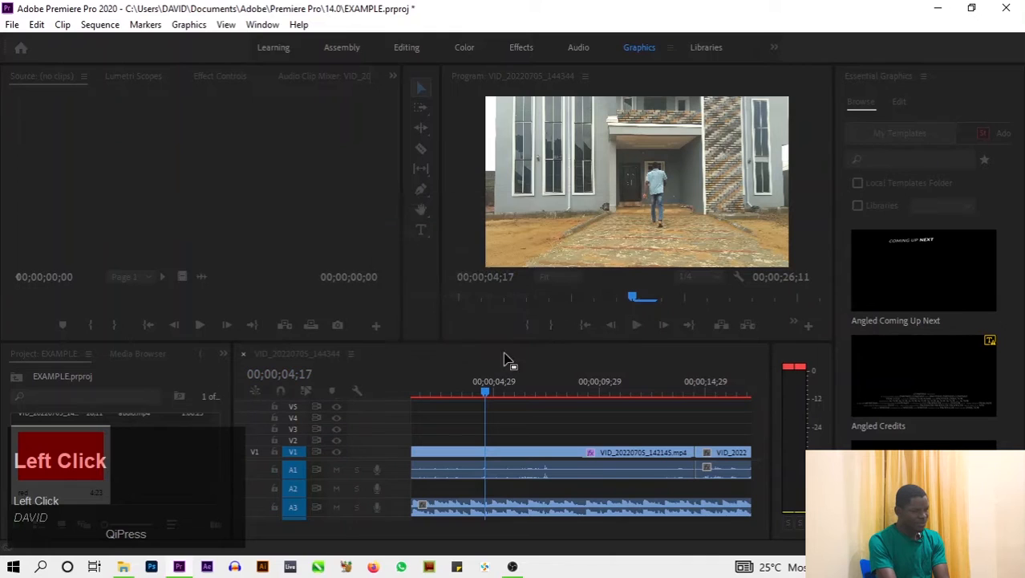
{"action": "left_click_drag", "start_coordinate": [201, 473], "coordinate": [433, 441]}
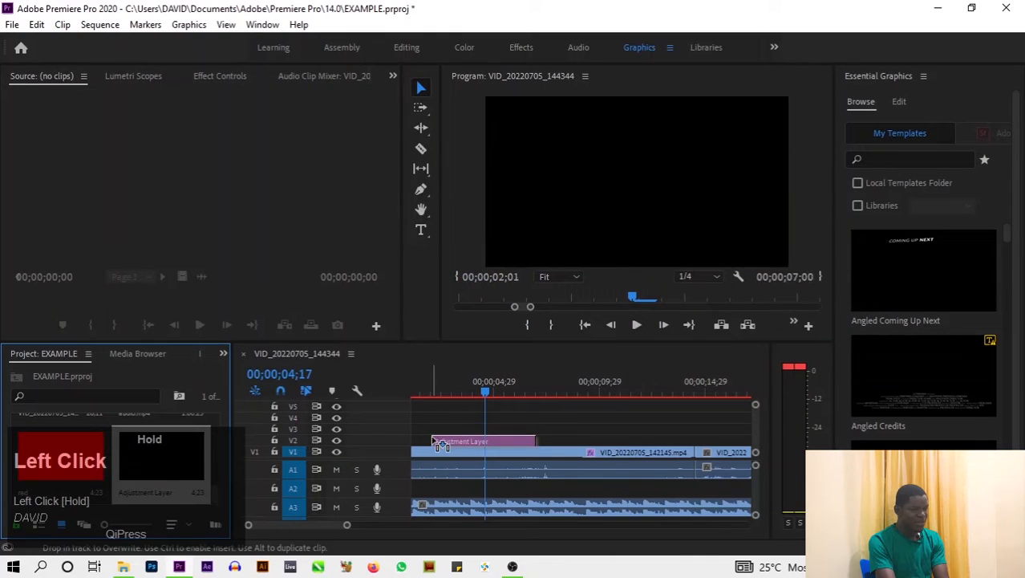
Move the playhead to 00;00;04;05 and open the adjustment layer clip for grading in the Color workspace
{"action": "left_click", "coordinate": [470, 401]}
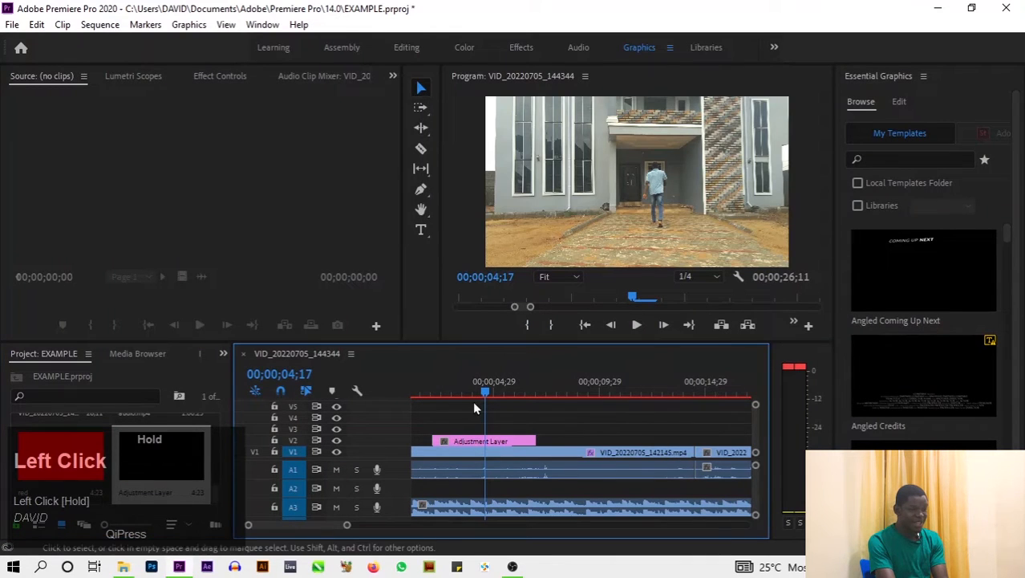
{"action": "left_click_drag", "start_coordinate": [487, 389], "coordinate": [476, 390]}
{"action": "left_click", "coordinate": [483, 442]}
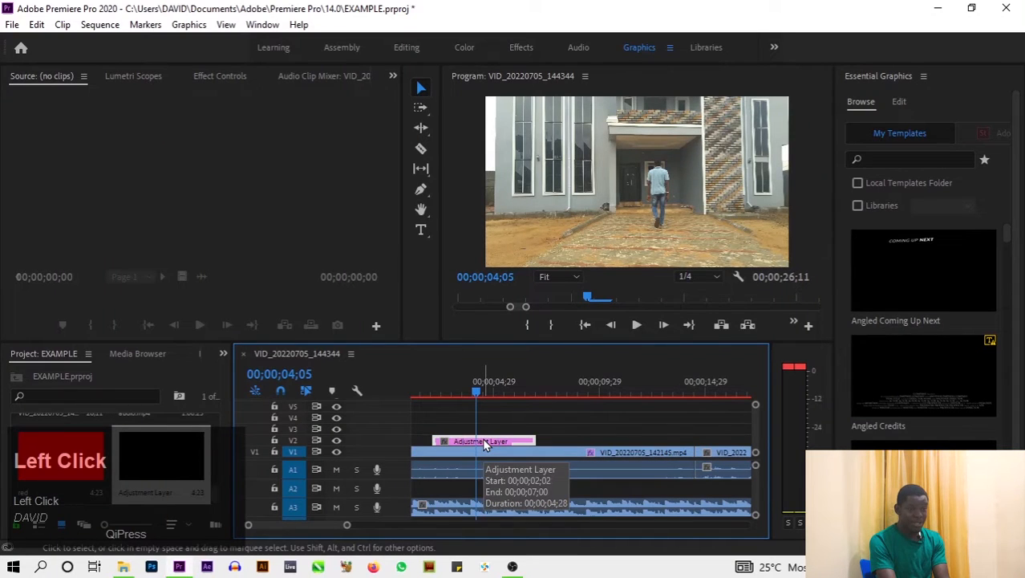
{"action": "double_click", "coordinate": [483, 442]}
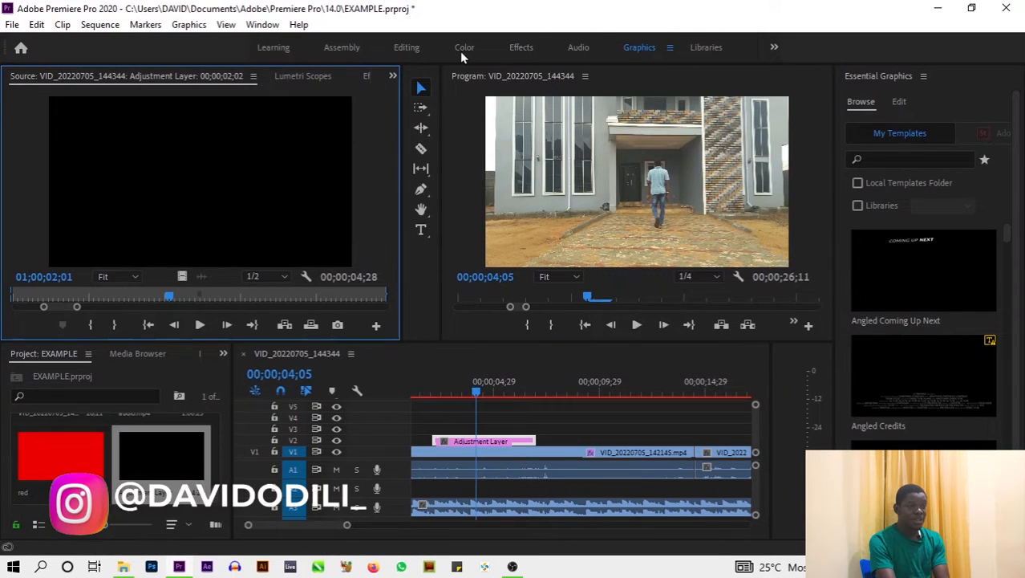
{"action": "left_click", "coordinate": [411, 50]}
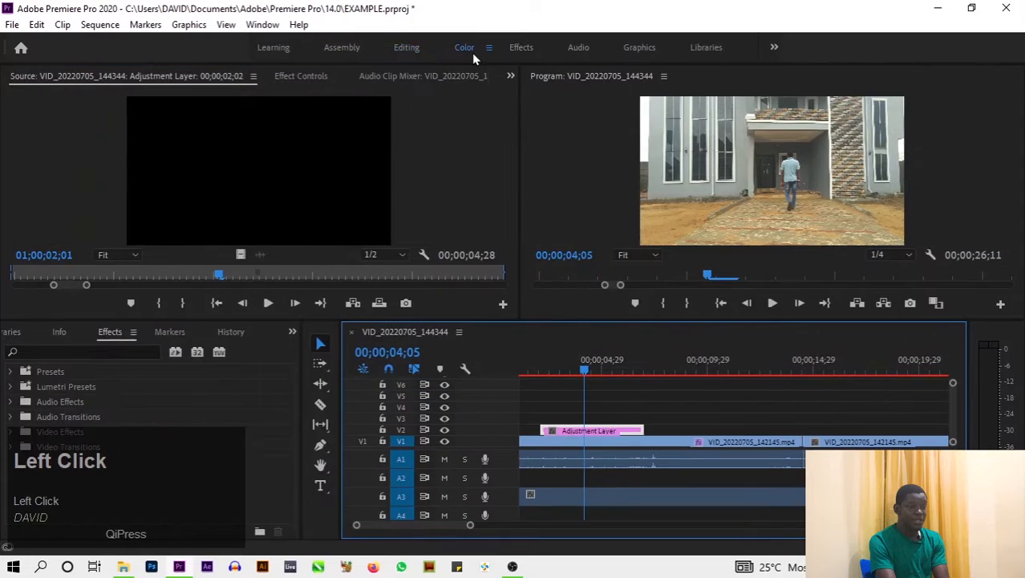
{"action": "left_click", "coordinate": [465, 49]}
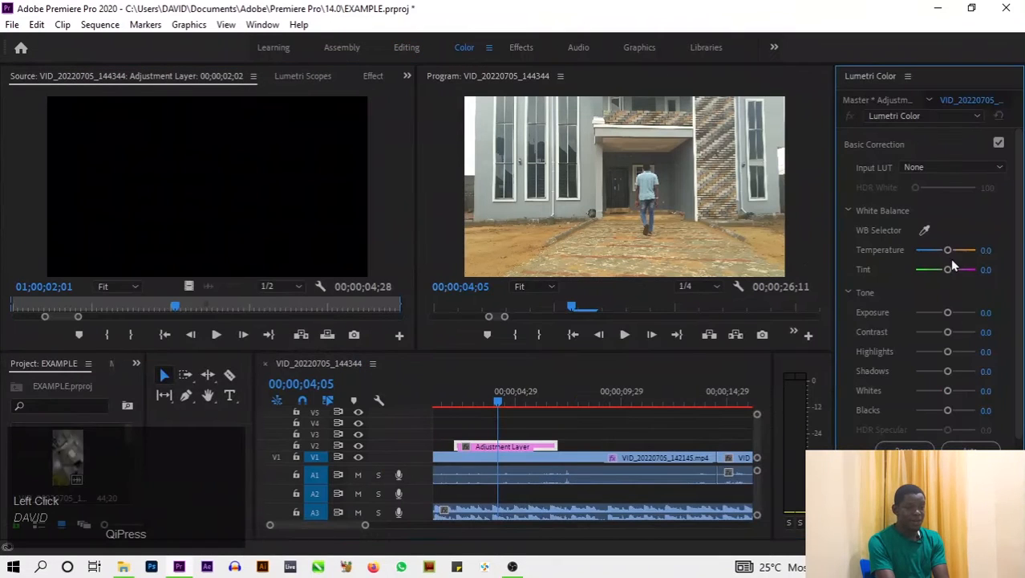
Grade the adjustment layer with temperature -30.9, contrast -48.1 and blacks -92.6, and hide track V2 to compare the footage
{"action": "left_click_drag", "start_coordinate": [947, 259], "coordinate": [935, 258]}
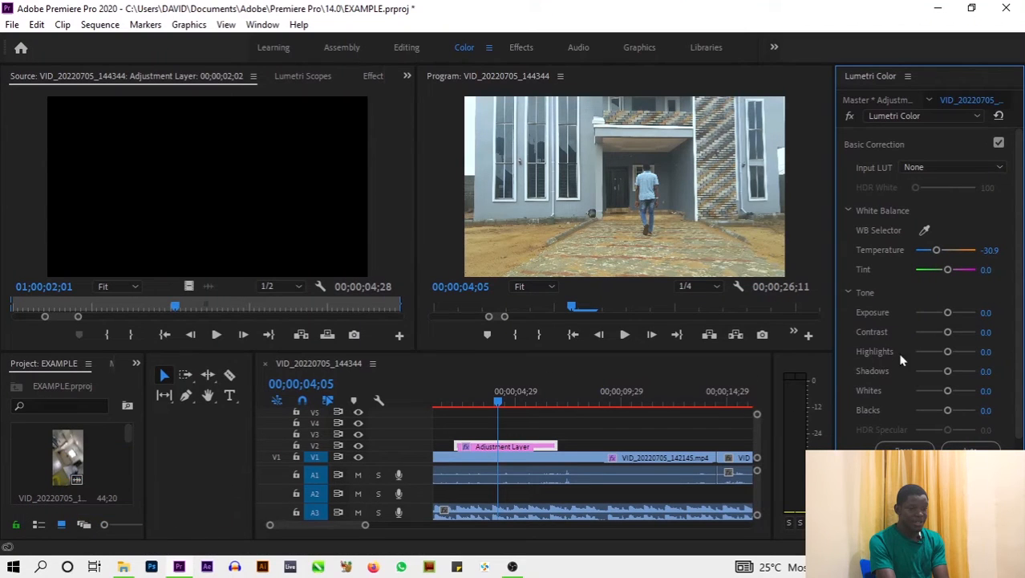
{"action": "left_click", "coordinate": [930, 332]}
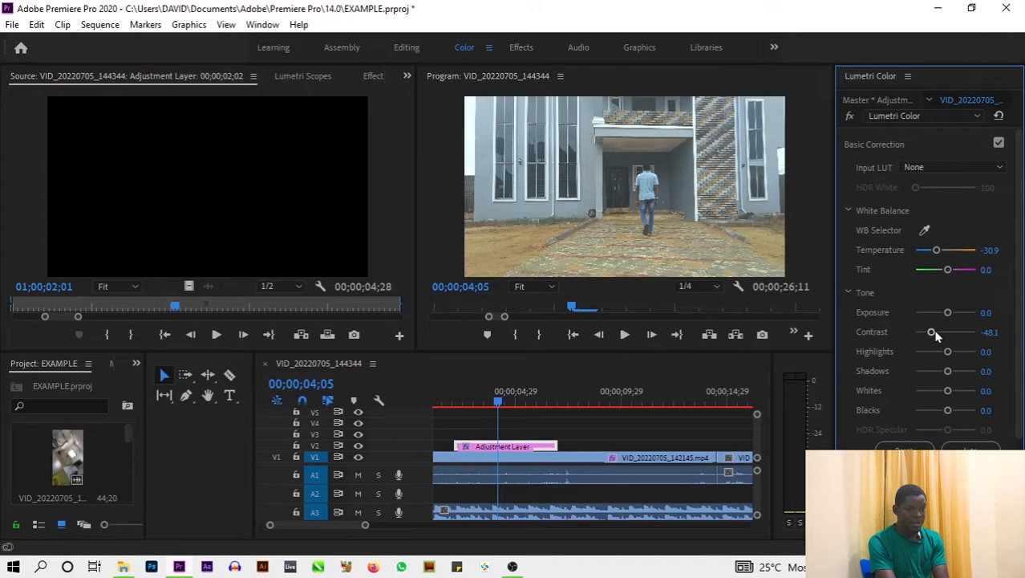
{"action": "left_click_drag", "start_coordinate": [948, 410], "coordinate": [916, 409]}
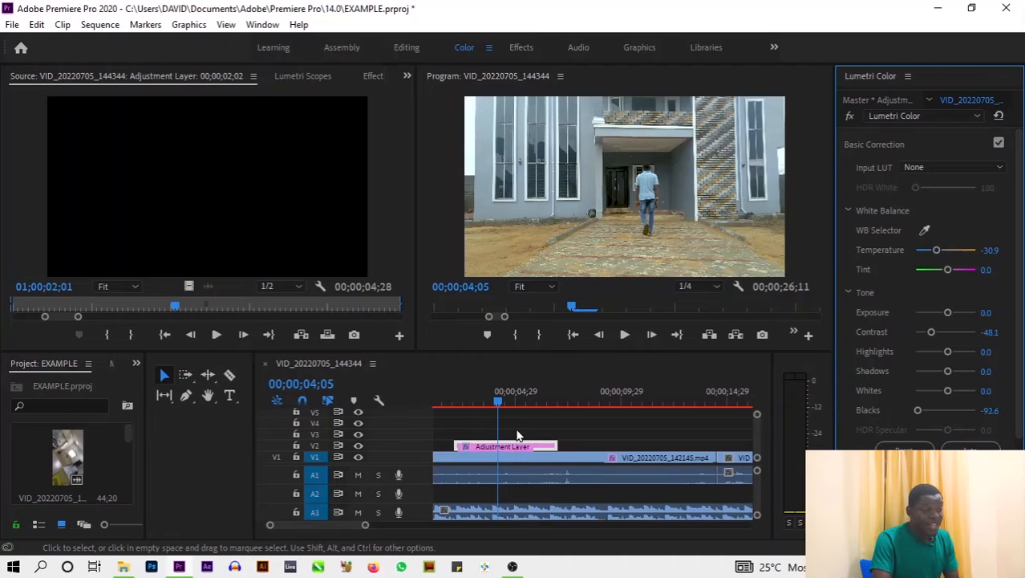
{"action": "left_click", "coordinate": [357, 446]}
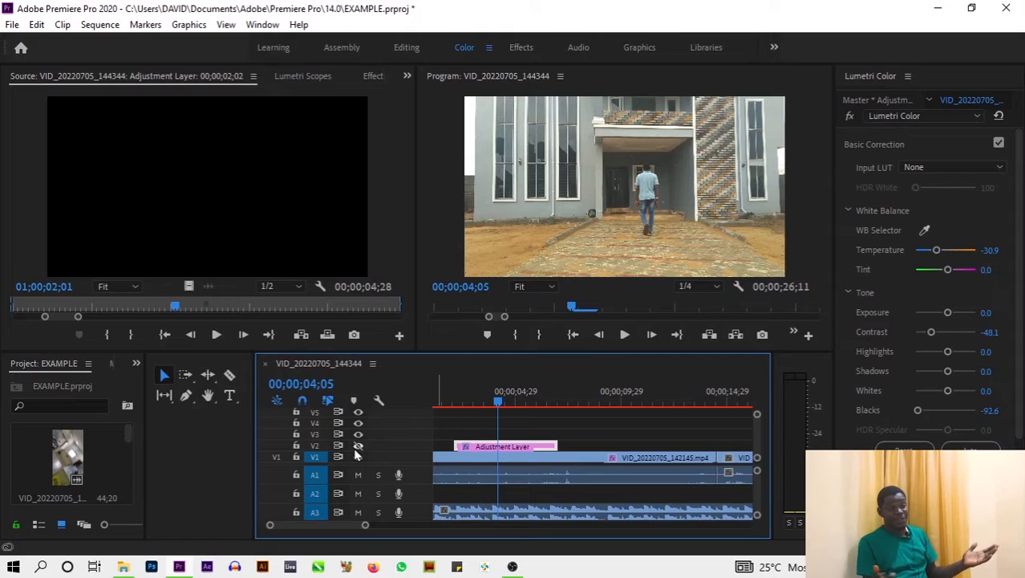
Delete the adjustment layer clip from track V2 and turn the track's visibility back on
{"action": "left_click", "coordinate": [472, 450]}
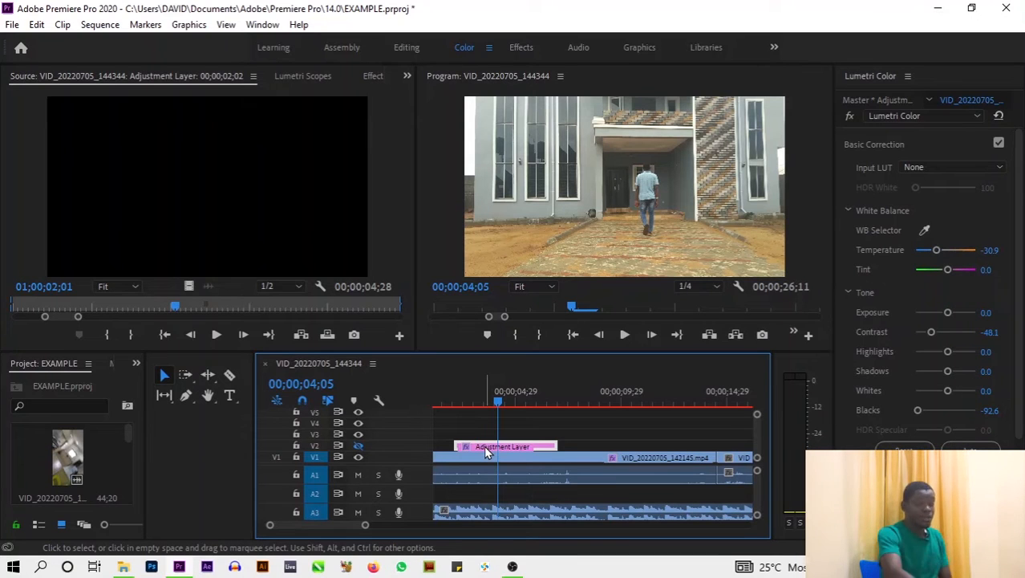
{"action": "key", "text": "Delete"}
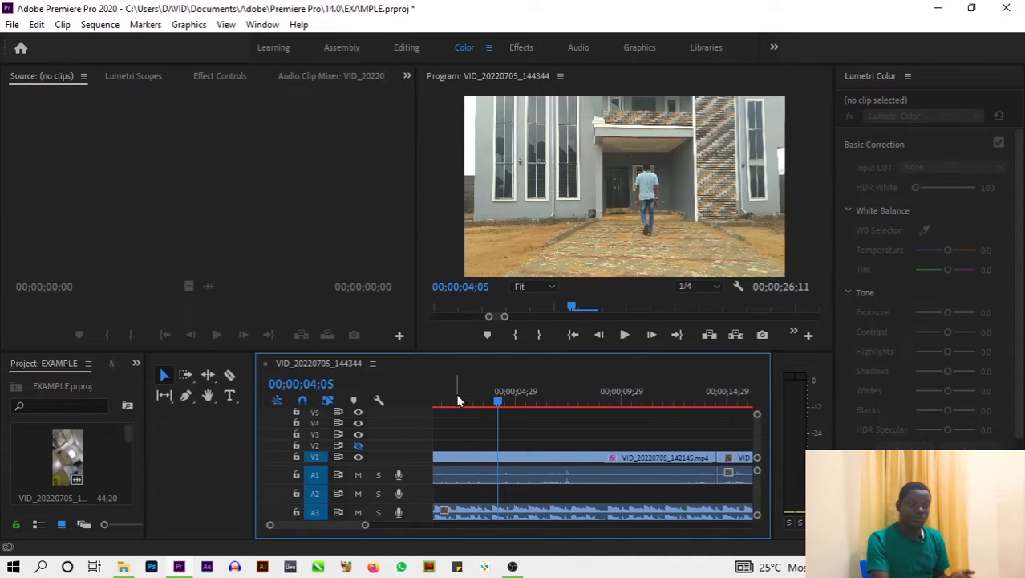
{"action": "left_click", "coordinate": [358, 445]}
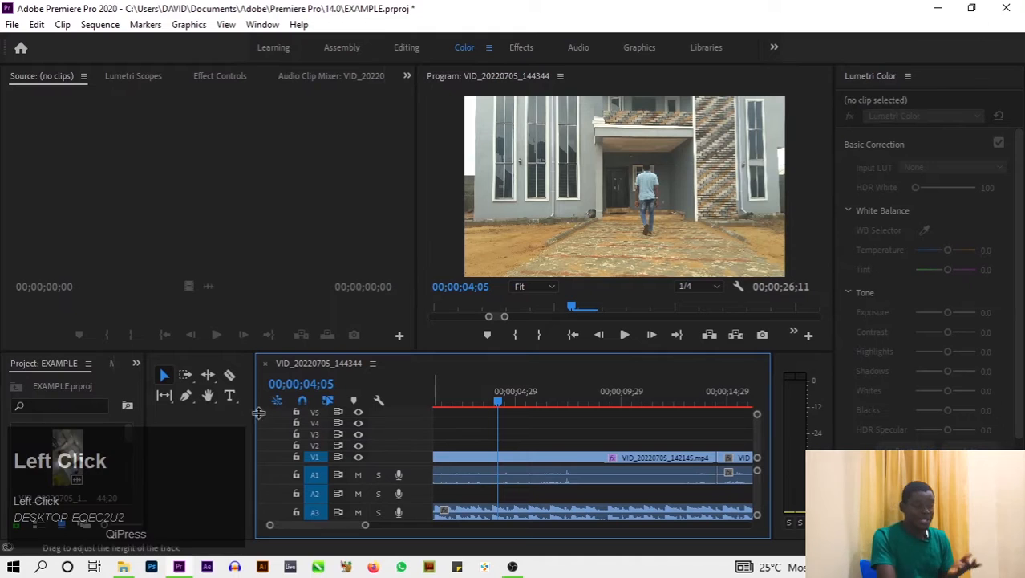
Create a legacy title at 1920 × 1080 and 29.97 fps drop-frame, keeping the default name
{"action": "left_click", "coordinate": [12, 24]}
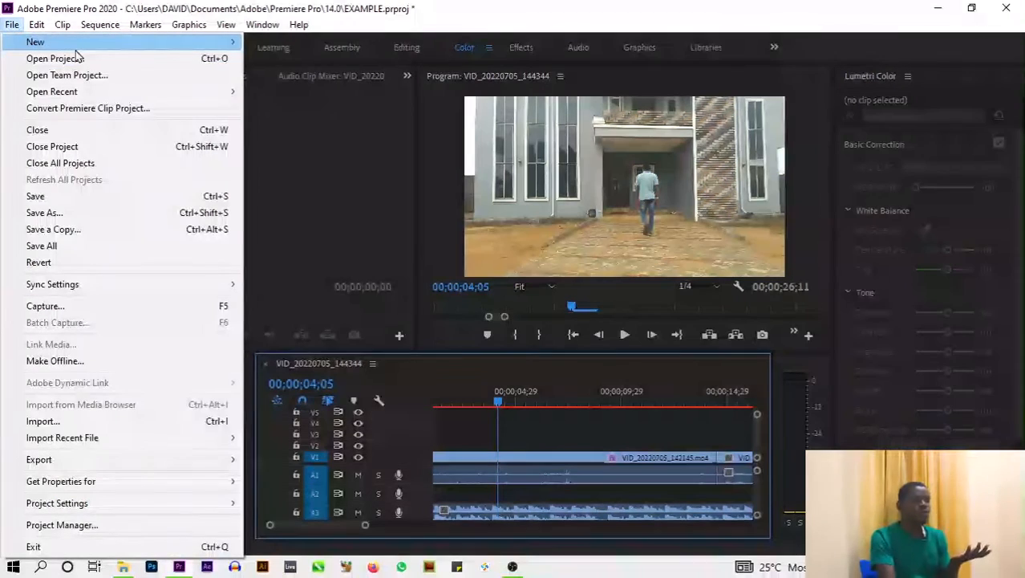
{"action": "mouse_move", "coordinate": [48, 42]}
{"action": "left_click", "coordinate": [329, 209]}
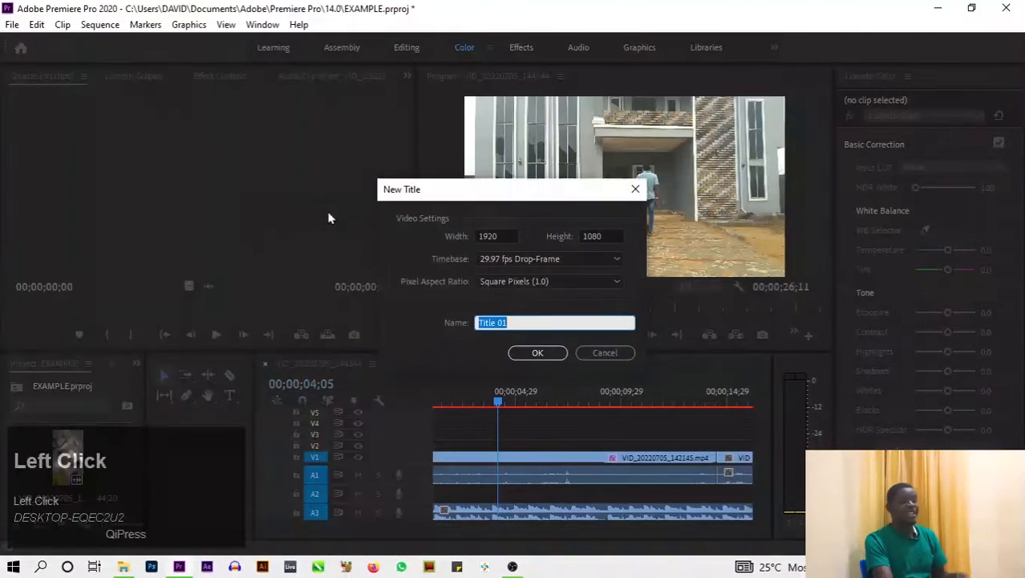
{"action": "left_click", "coordinate": [539, 352]}
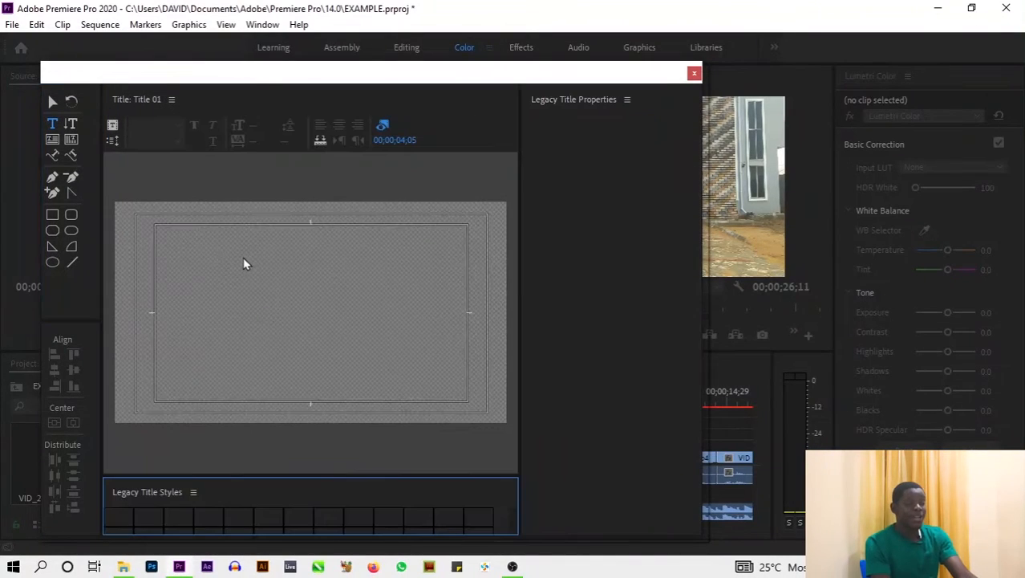
Draw a text box about 951 × 491 across the middle of the title with the Type tool, and widen the title properties area
{"action": "left_click", "coordinate": [53, 123]}
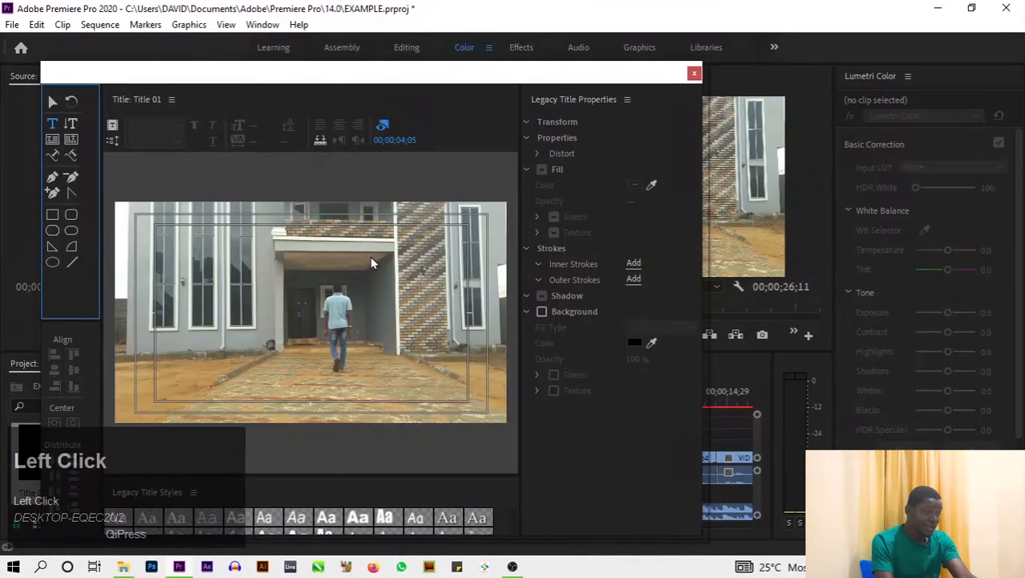
{"action": "left_click_drag", "start_coordinate": [207, 248], "coordinate": [404, 346]}
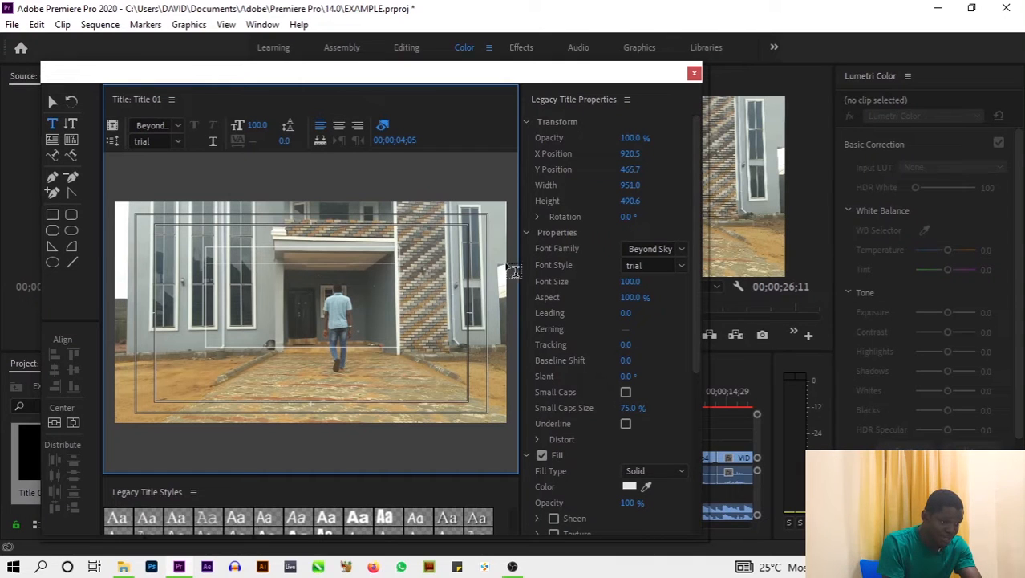
{"action": "left_click_drag", "start_coordinate": [521, 278], "coordinate": [433, 281]}
Set the title text's font family to Monument Extended
{"action": "left_click", "coordinate": [632, 251]}
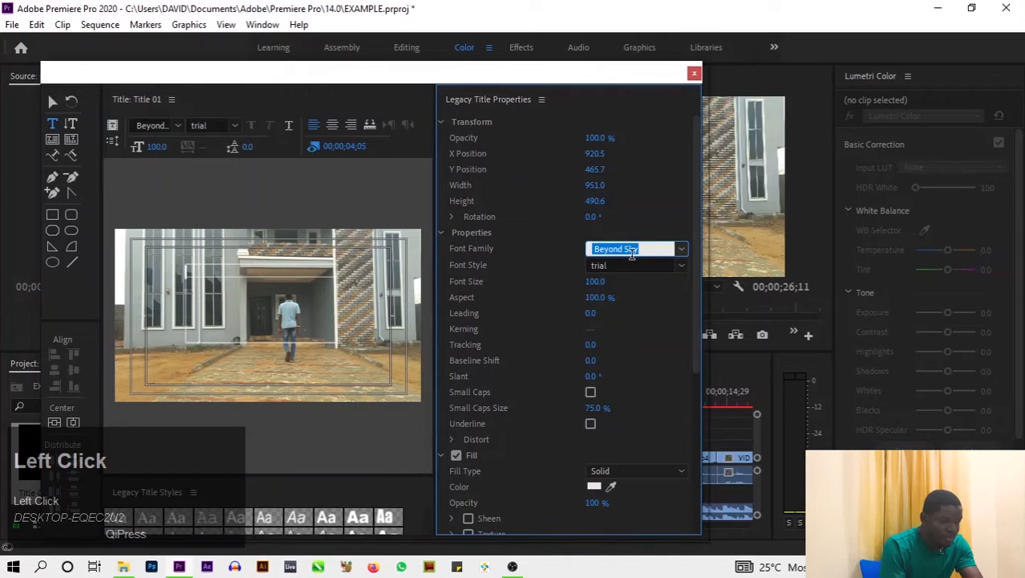
{"action": "type", "text": "we"}
{"action": "key", "text": "ctrl+a"}
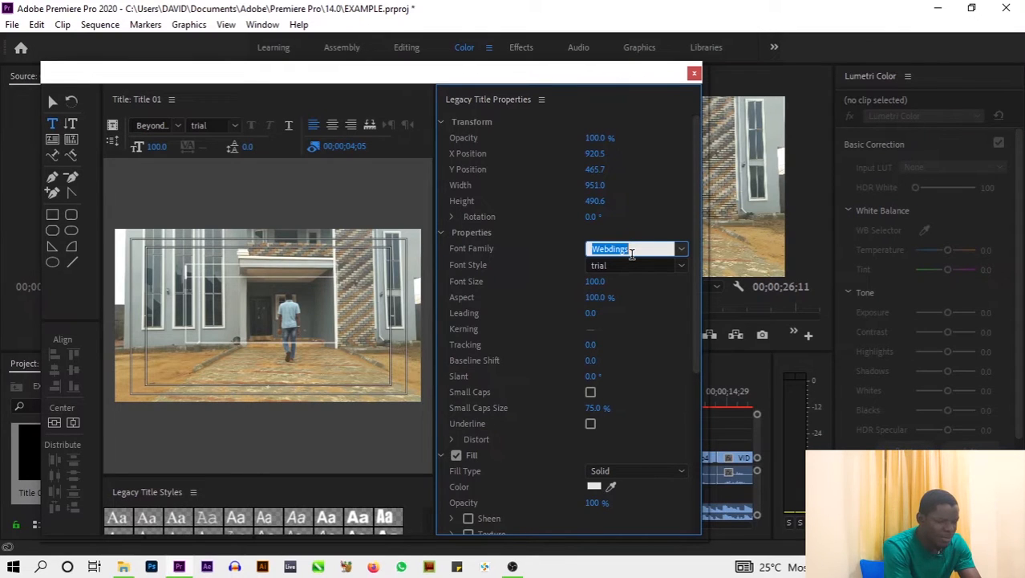
{"action": "type", "text": "monum"}
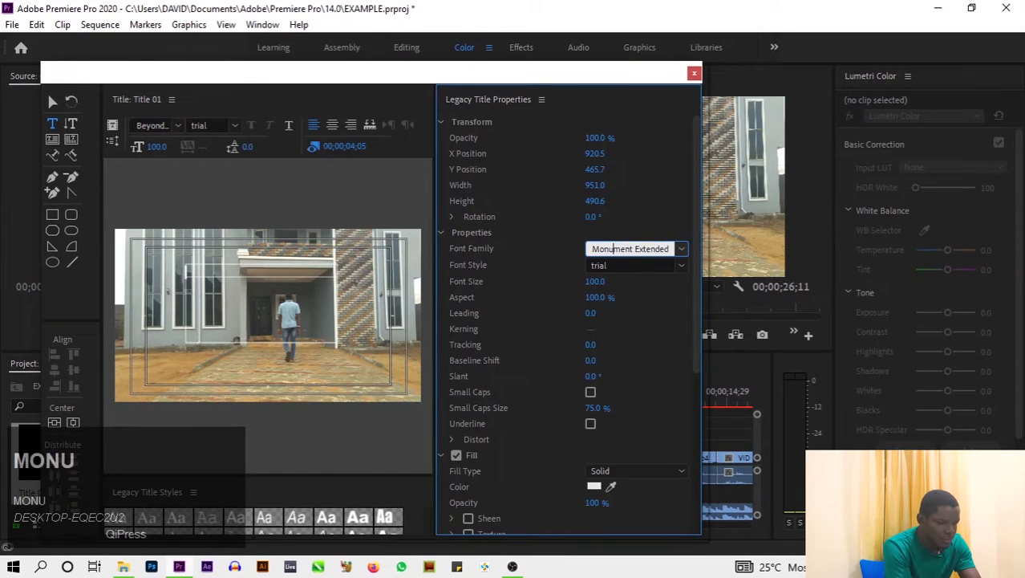
{"action": "key", "text": "Return"}
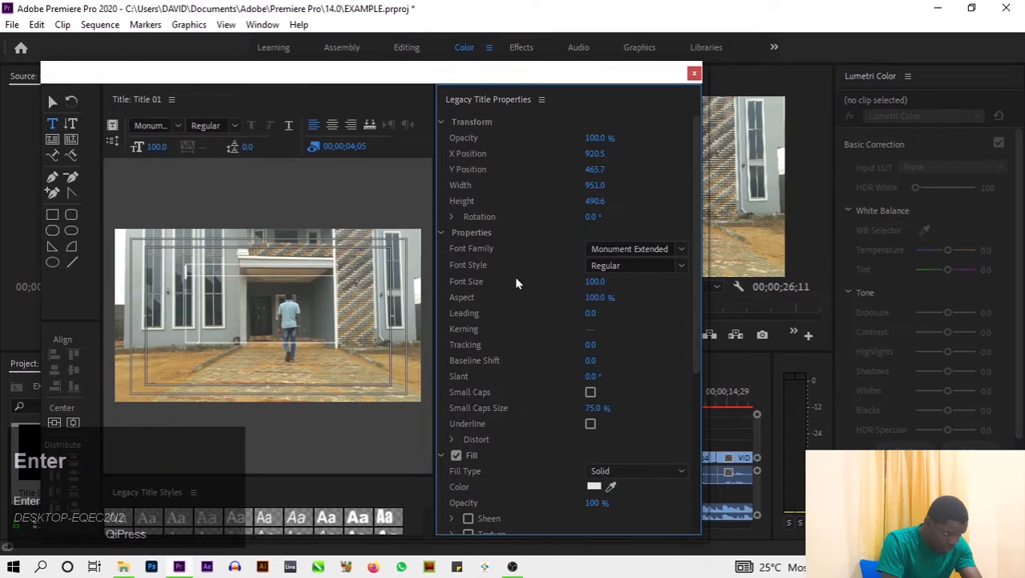
Enter WELCOME HOME in capitals in the title's text box
{"action": "left_click", "coordinate": [187, 280]}
{"action": "key", "text": "ctrl+a"}
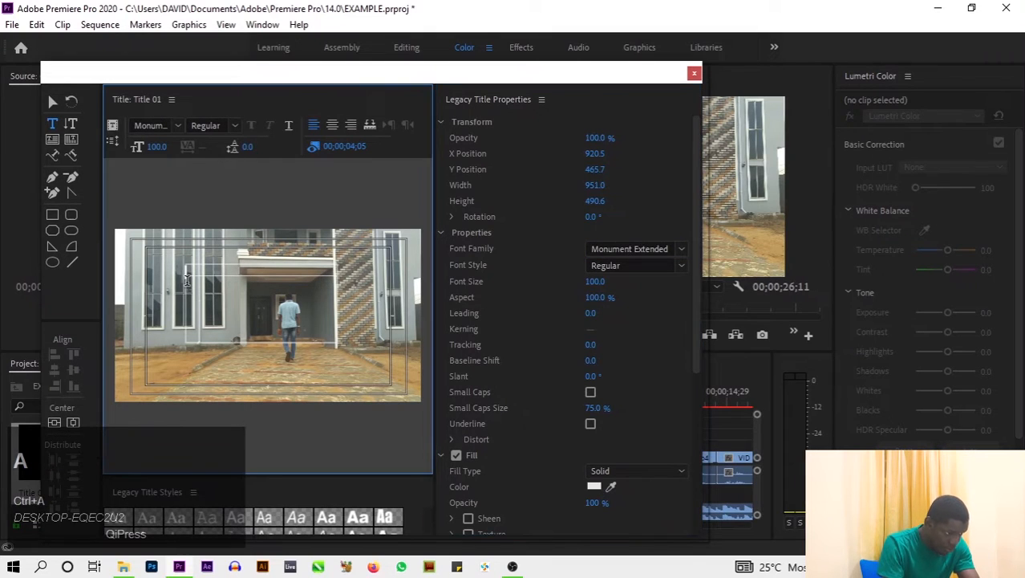
{"action": "type", "text": "m"}
{"action": "key", "text": "BackSpace"}
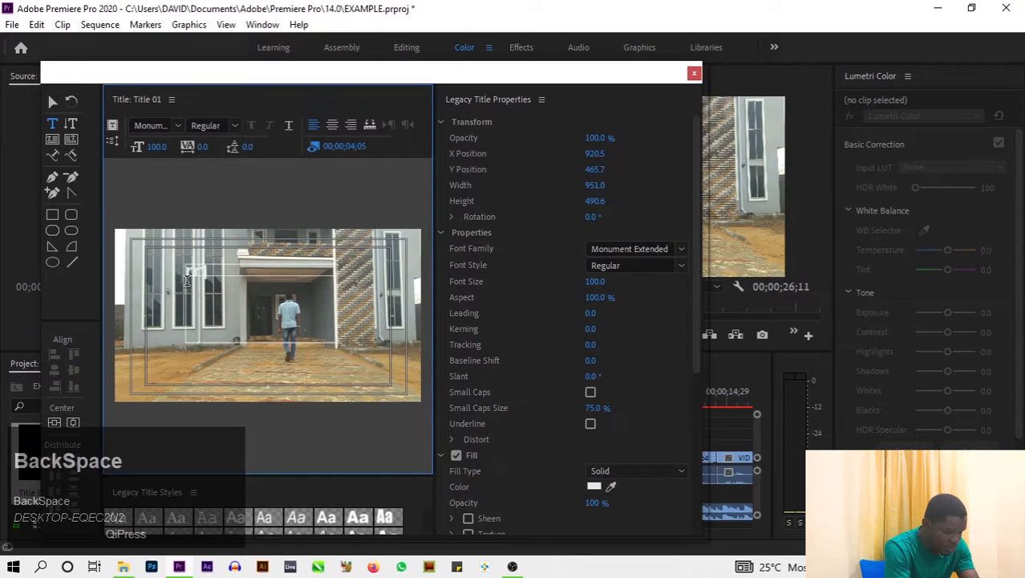
{"action": "key", "text": "Caps_Lock"}
{"action": "type", "text": "MO"}
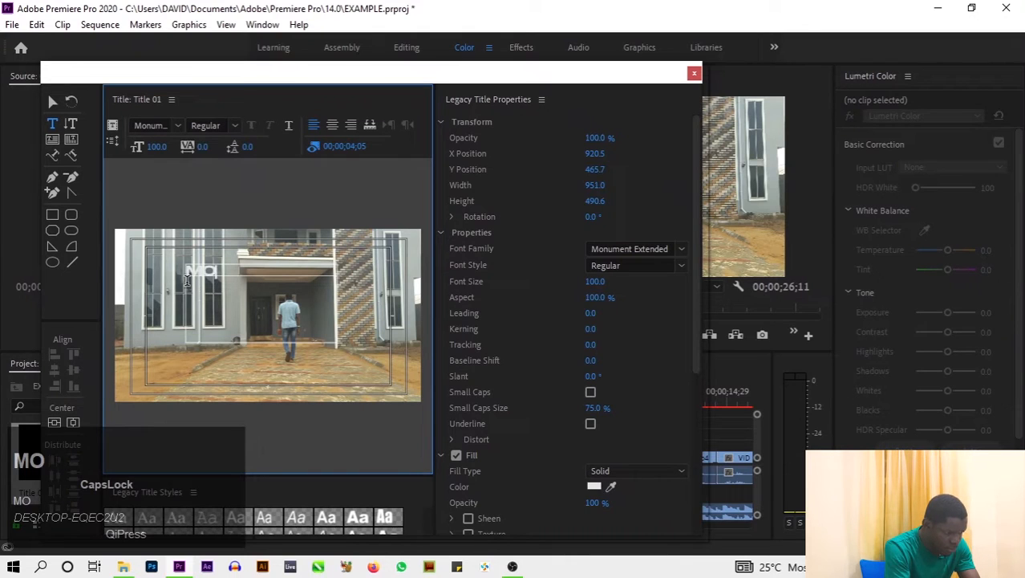
{"action": "key", "text": "BackSpace"}
{"action": "key", "text": "BackSpace"}
{"action": "type", "text": "WE"}
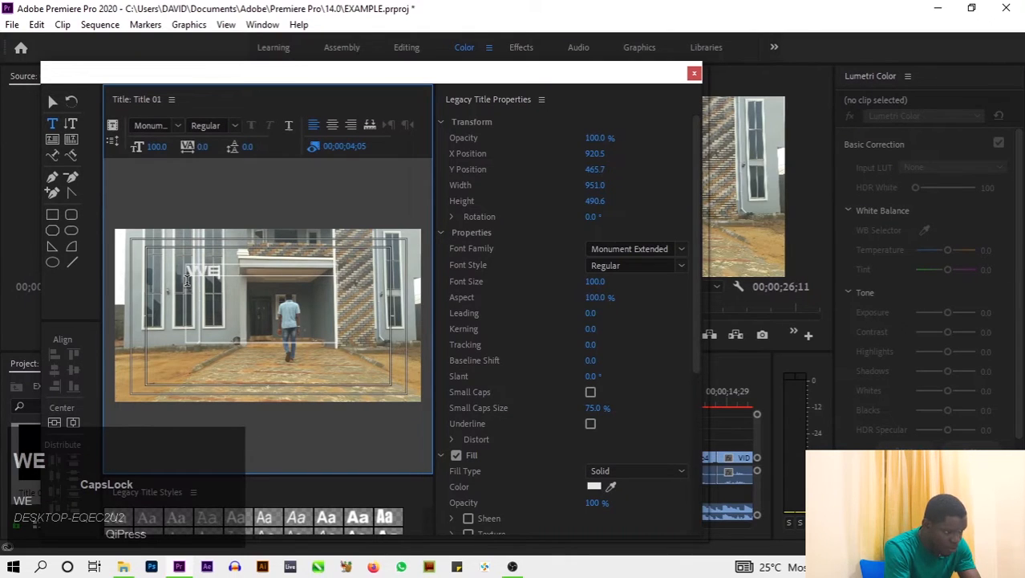
{"action": "type", "text": "LCOME "}
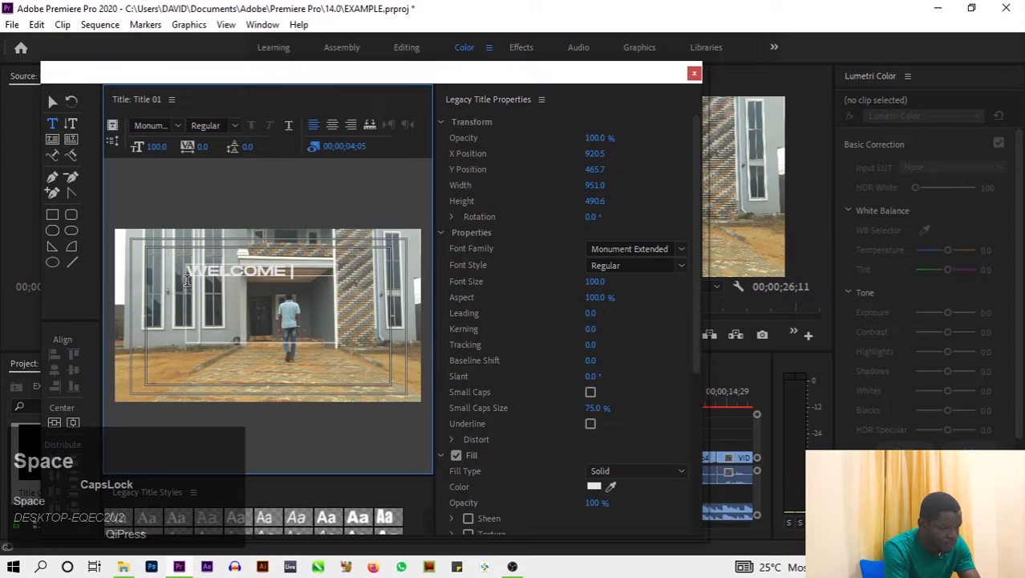
{"action": "type", "text": "HOME"}
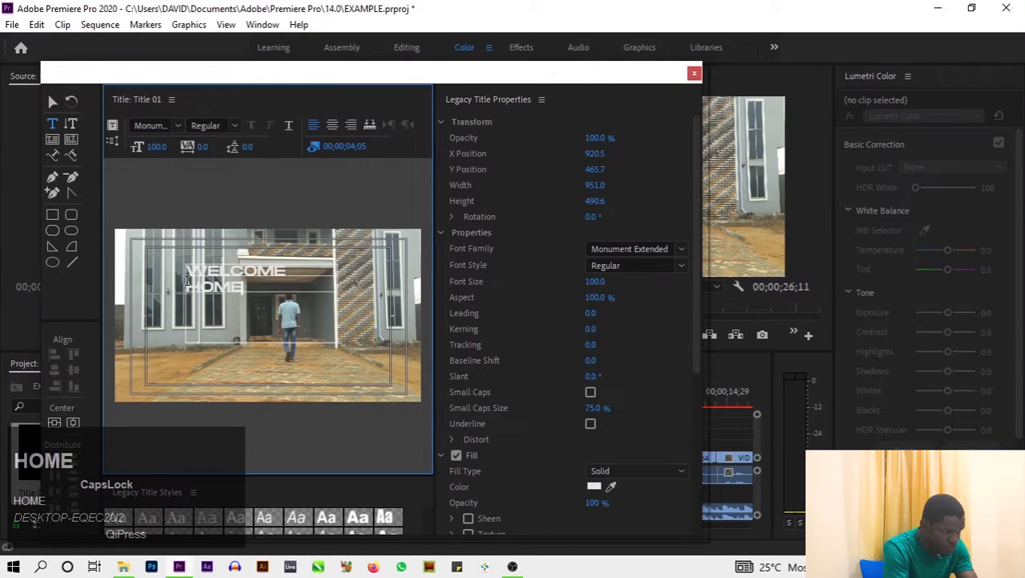
Set the fill color of all the title text to pure white, FFFFFF
{"action": "key", "text": "ctrl+a"}
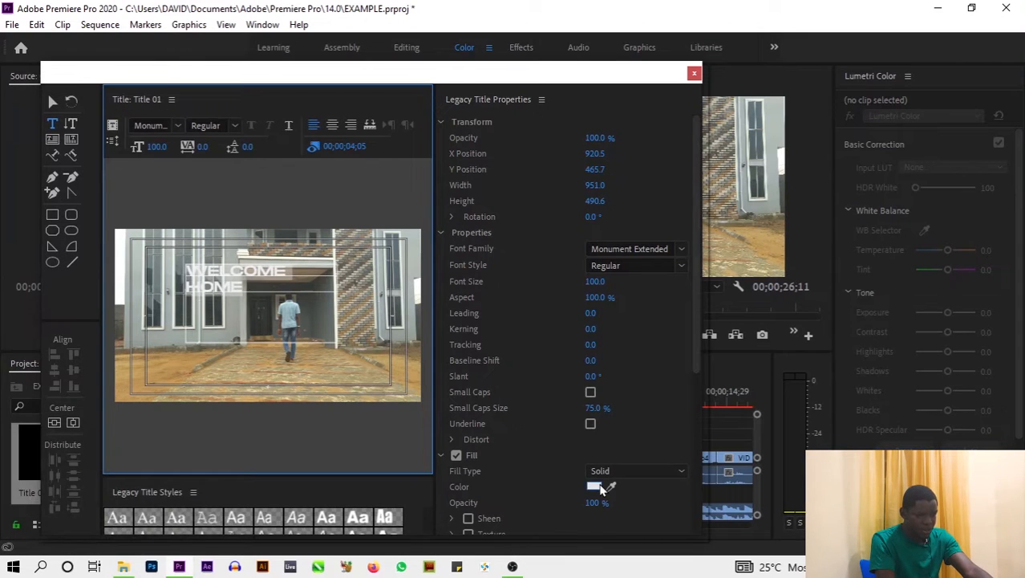
{"action": "left_click", "coordinate": [594, 486]}
{"action": "left_click_drag", "start_coordinate": [64, 383], "coordinate": [12, 393]}
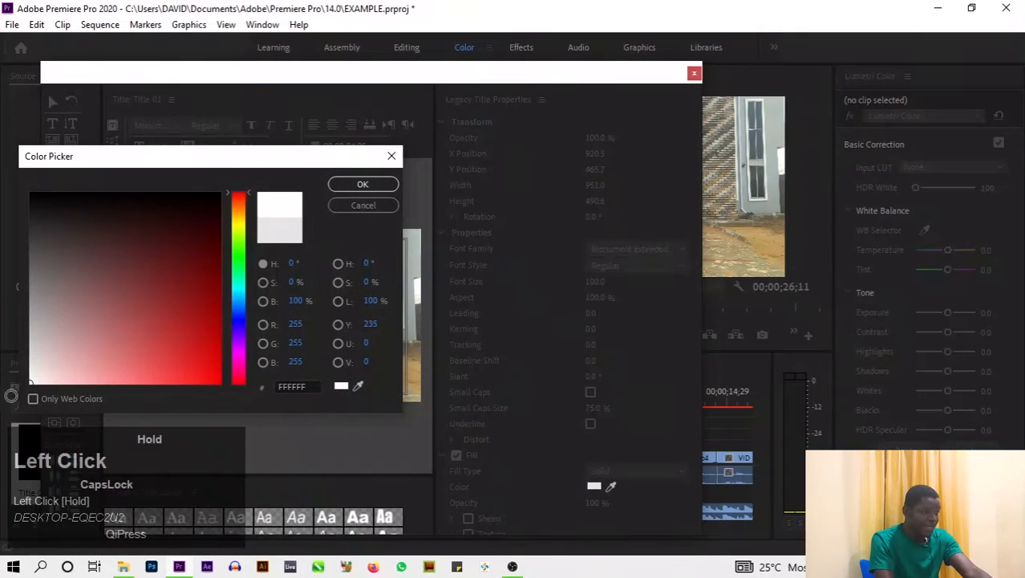
{"action": "left_click", "coordinate": [363, 184]}
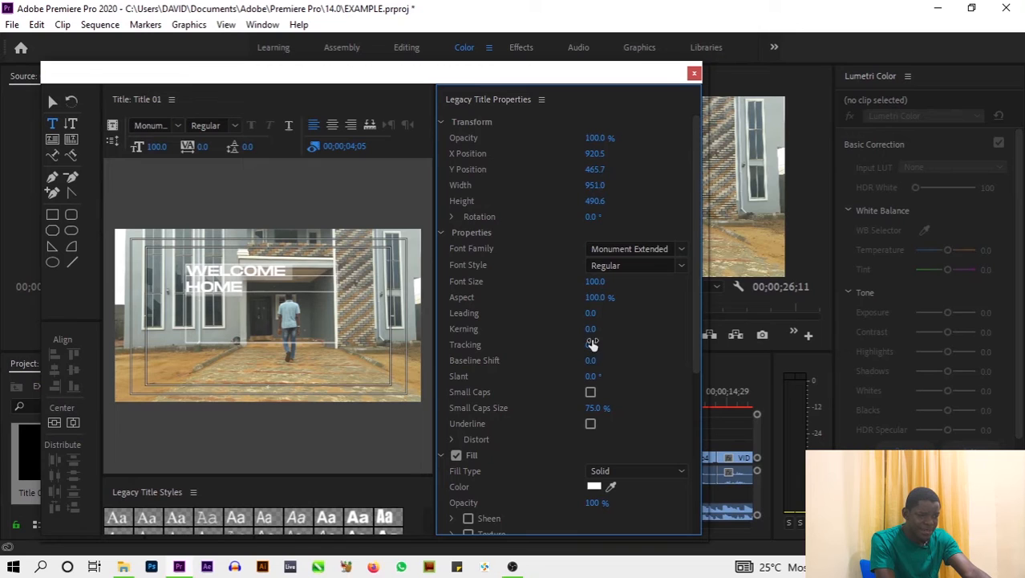
Try a tracking of 23 on the title text and undo it, and turn on the text's shadow
{"action": "left_click_drag", "start_coordinate": [592, 348], "coordinate": [610, 347]}
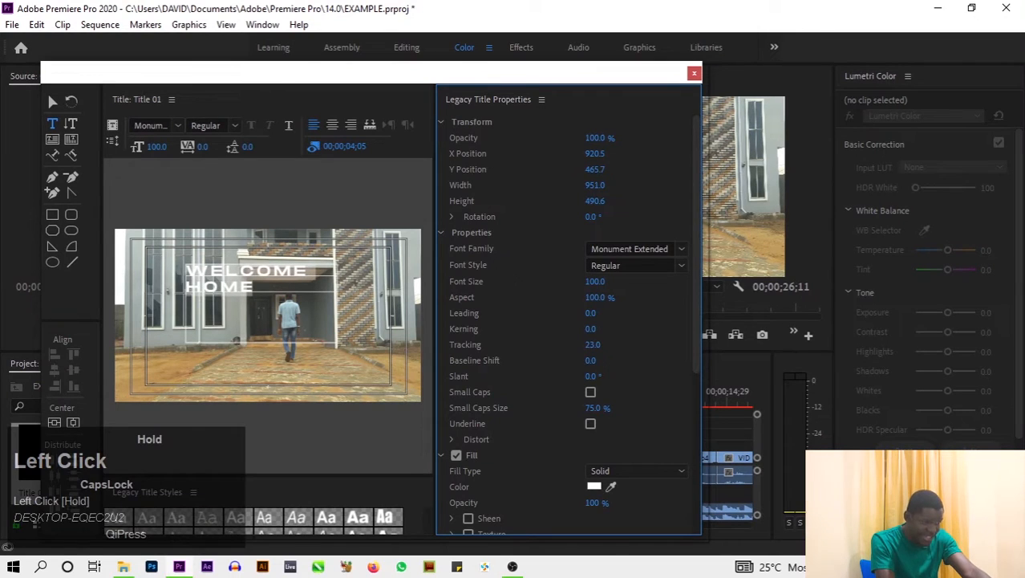
{"action": "key", "text": "ctrl+z"}
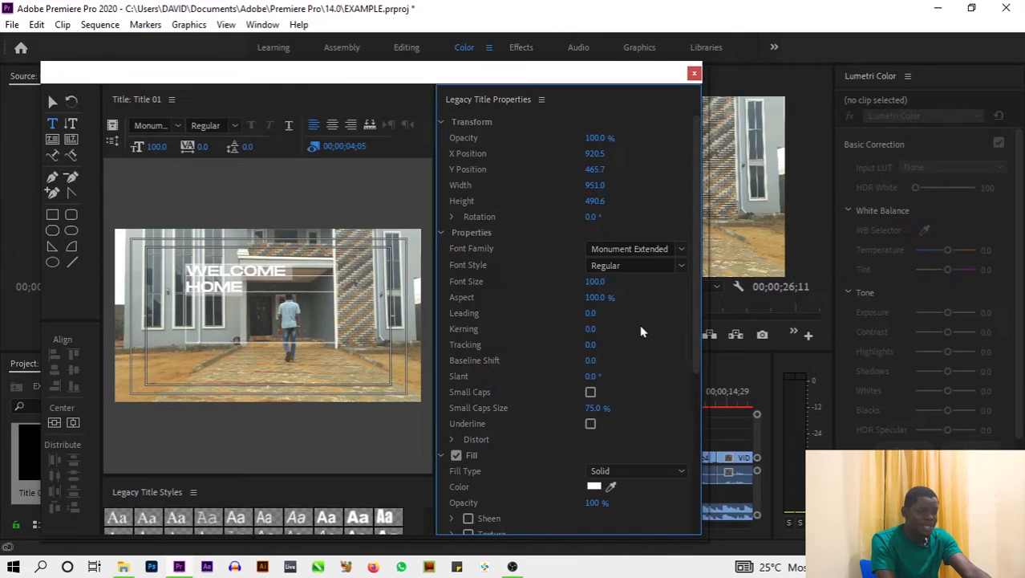
{"action": "mouse_move", "coordinate": [694, 335]}
{"action": "left_mouse_down"}
{"action": "mouse_move", "coordinate": [703, 367]}
{"action": "mouse_move", "coordinate": [694, 405]}
{"action": "left_mouse_up"}
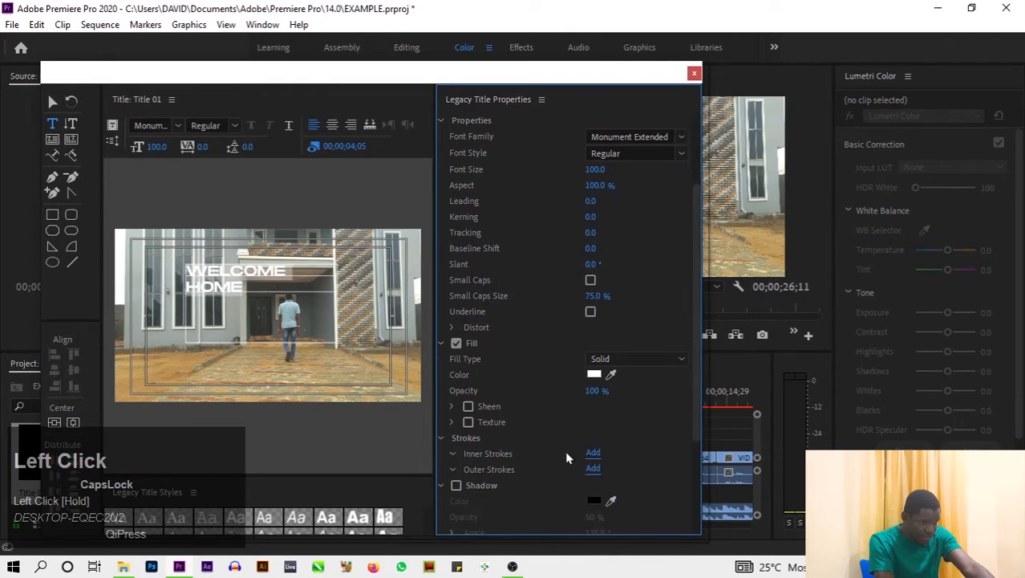
{"action": "left_click", "coordinate": [456, 485]}
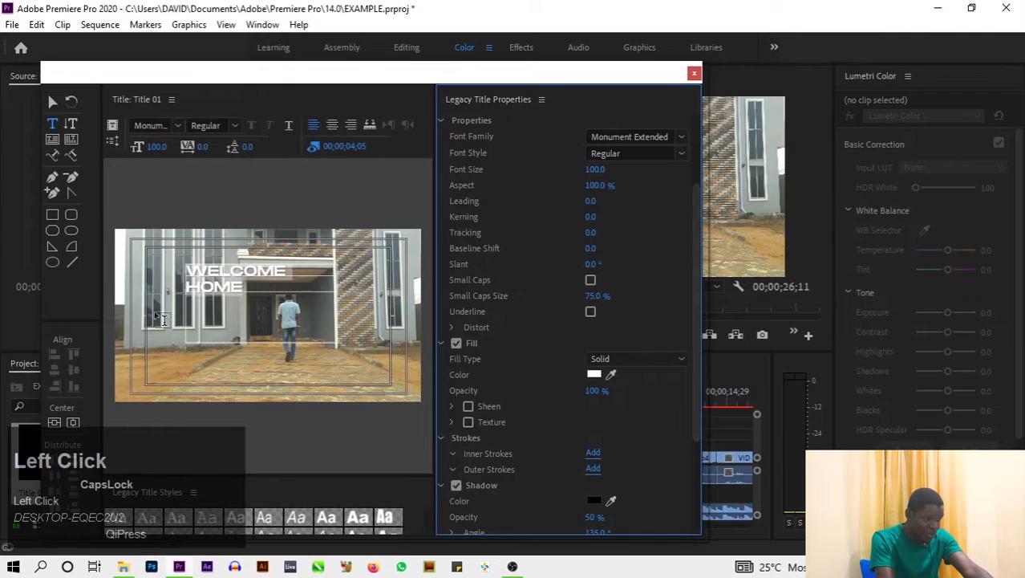
Delete the two-line WELCOME HOME text box from the title
{"action": "left_click", "coordinate": [187, 279]}
{"action": "key", "text": "BackSpace"}
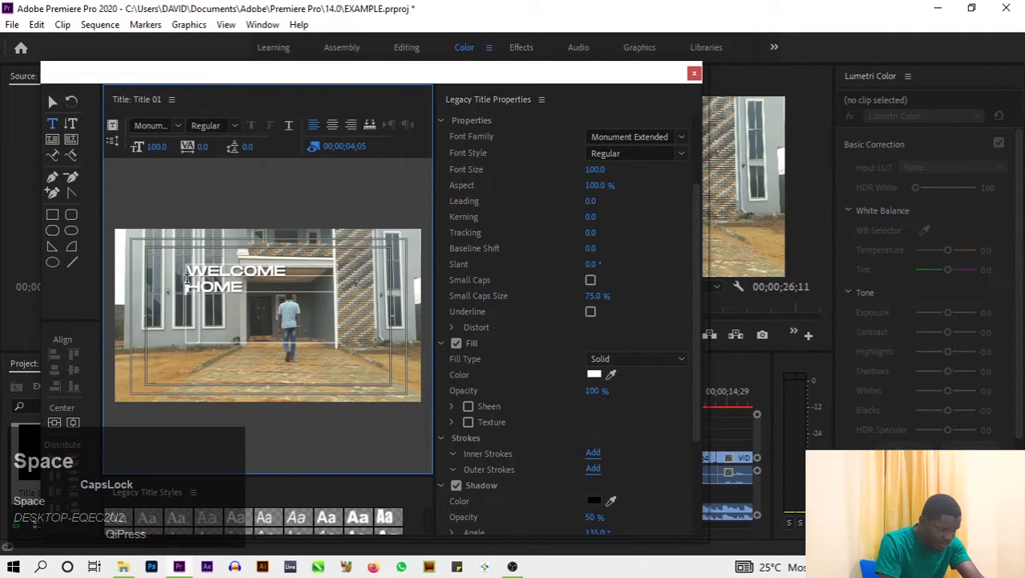
{"action": "key", "text": "BackSpace"}
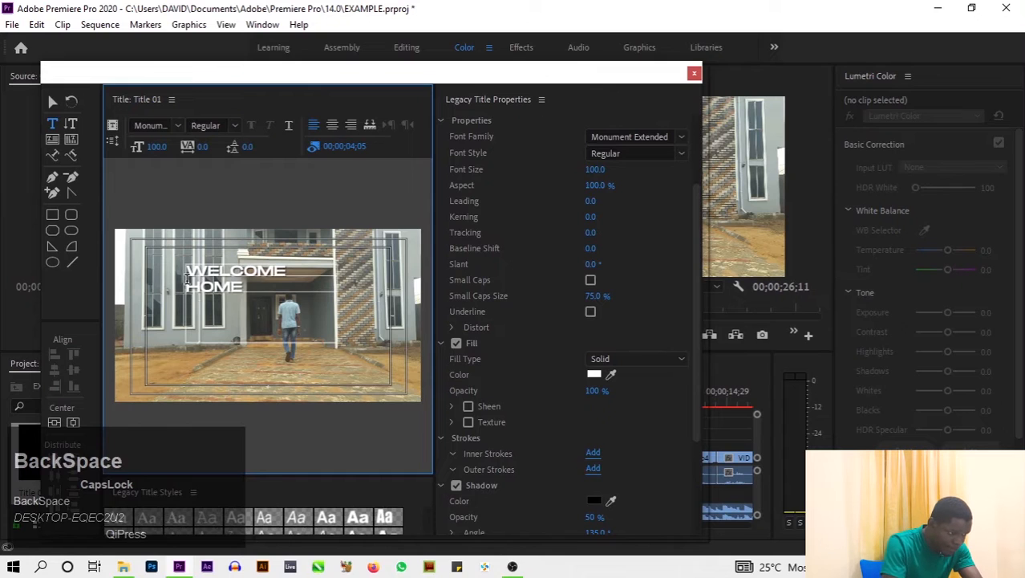
{"action": "key", "text": "ctrl+a"}
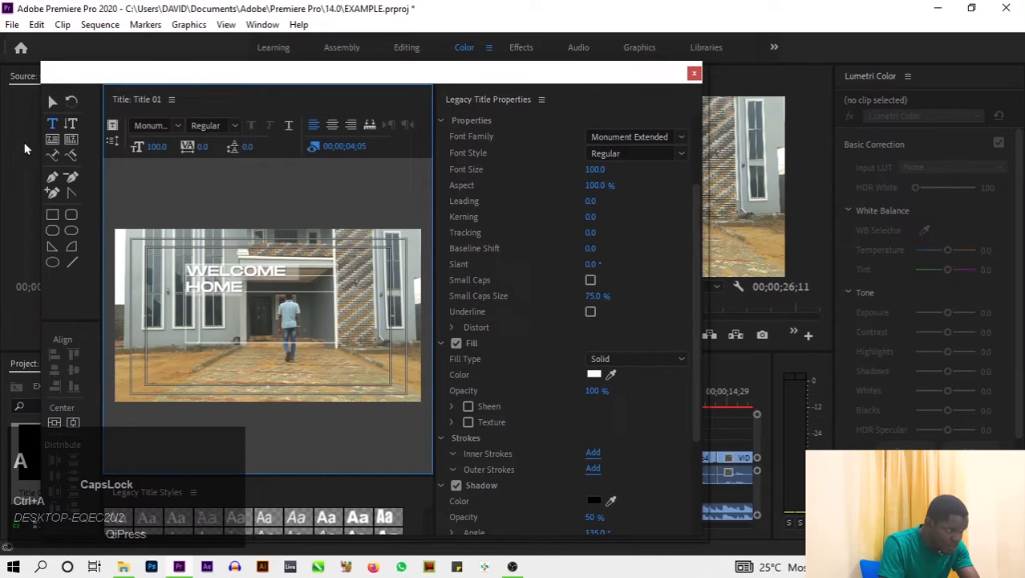
{"action": "left_click", "coordinate": [48, 102]}
{"action": "key", "text": "Delete"}
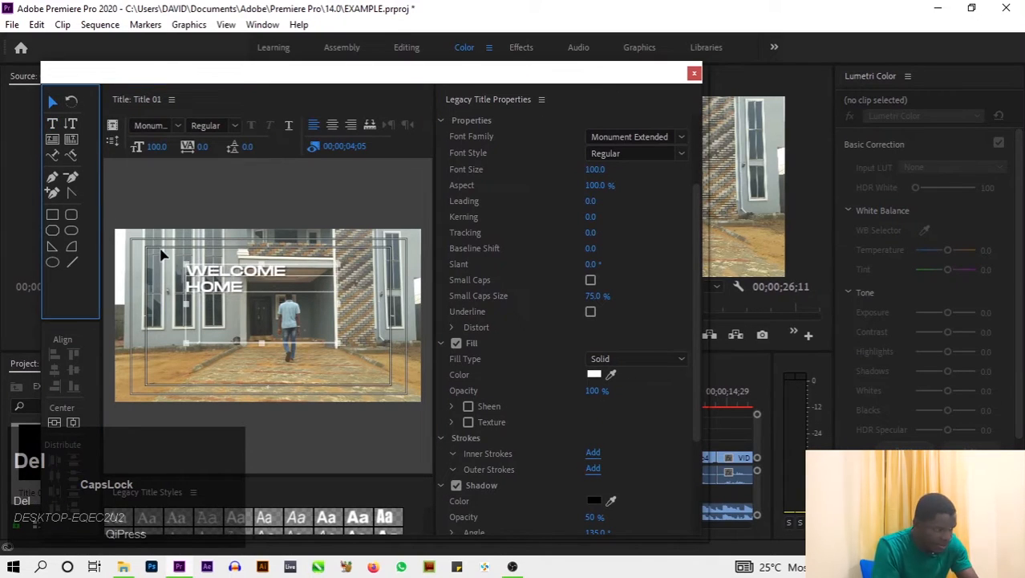
{"action": "left_click", "coordinate": [194, 290]}
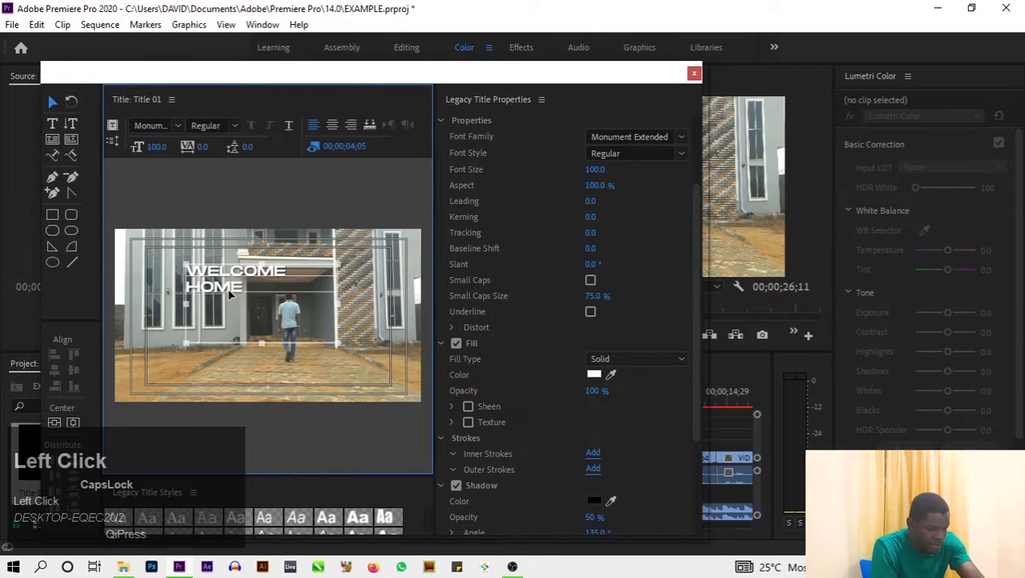
{"action": "key", "text": "Delete"}
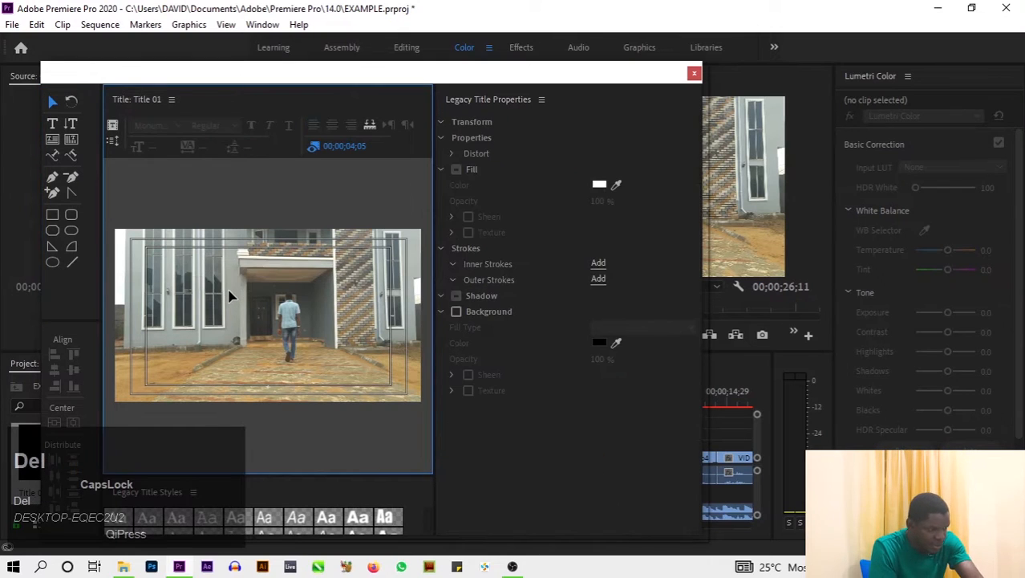
Add a new single-line text reading WELCOME HOME over the lower windows of the house with the Type tool
{"action": "left_click", "coordinate": [52, 124]}
{"action": "left_click", "coordinate": [158, 314]}
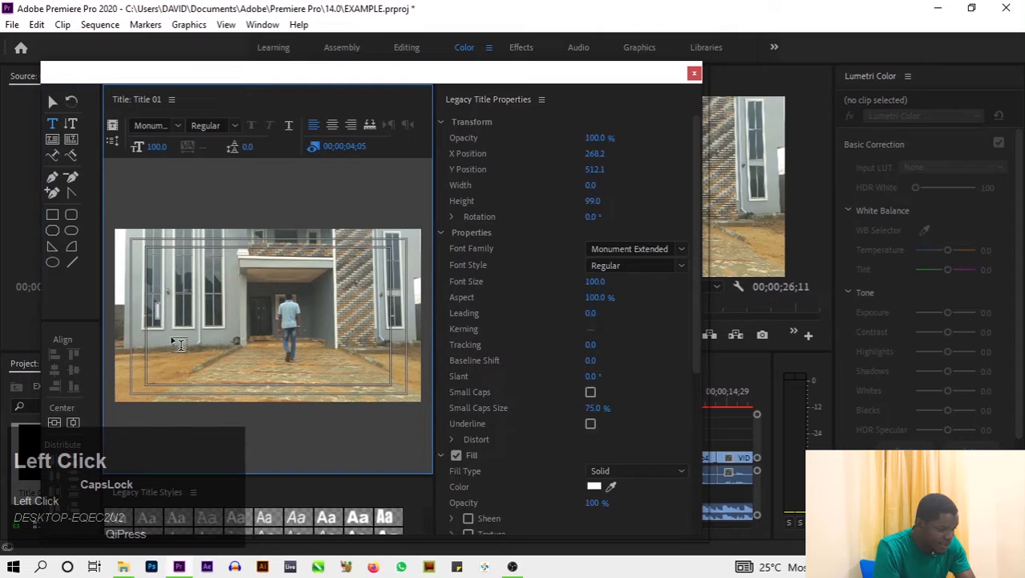
{"action": "type", "text": "WE"}
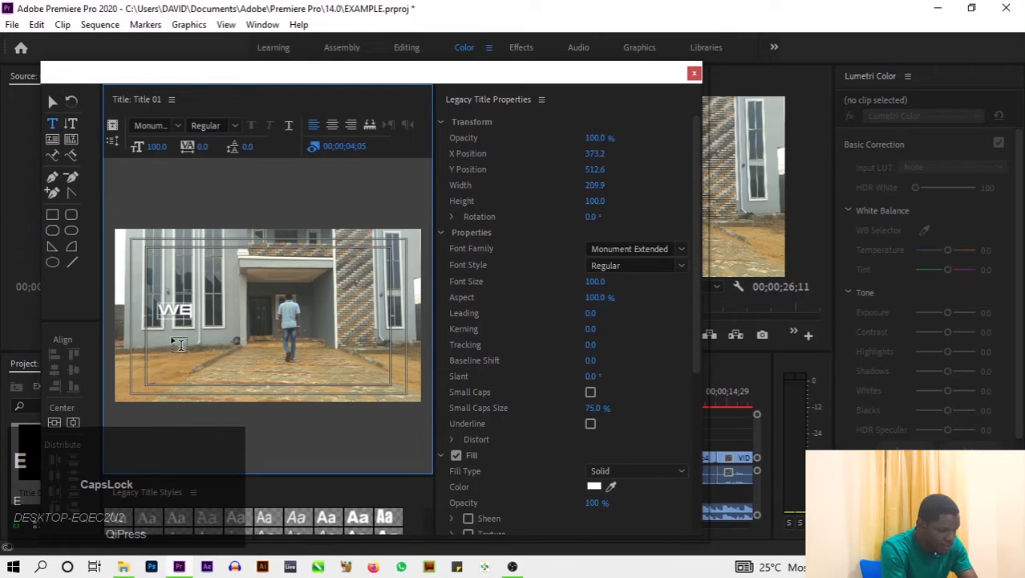
{"action": "type", "text": "LCOME HOK"}
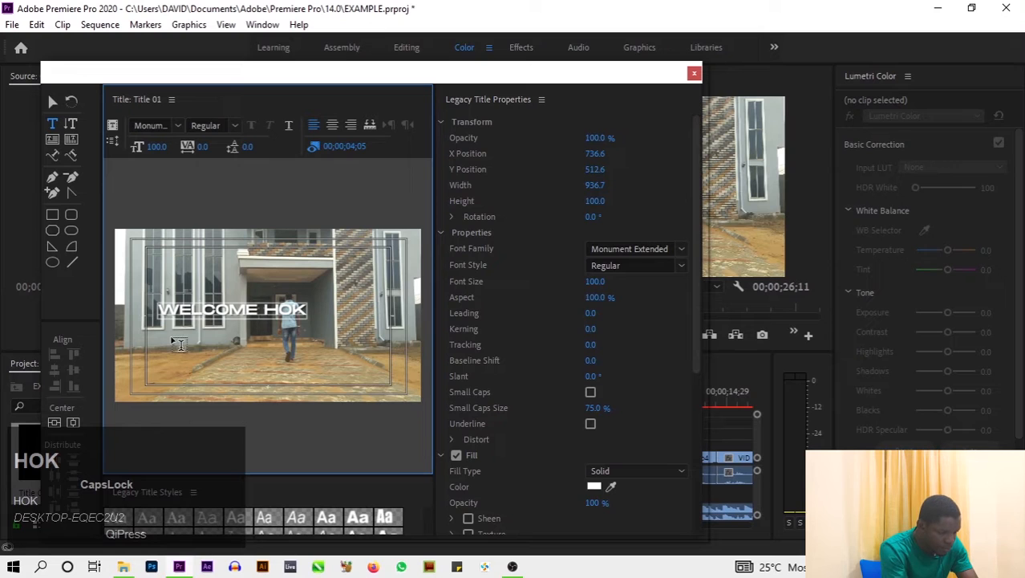
{"action": "key", "text": "BackSpace"}
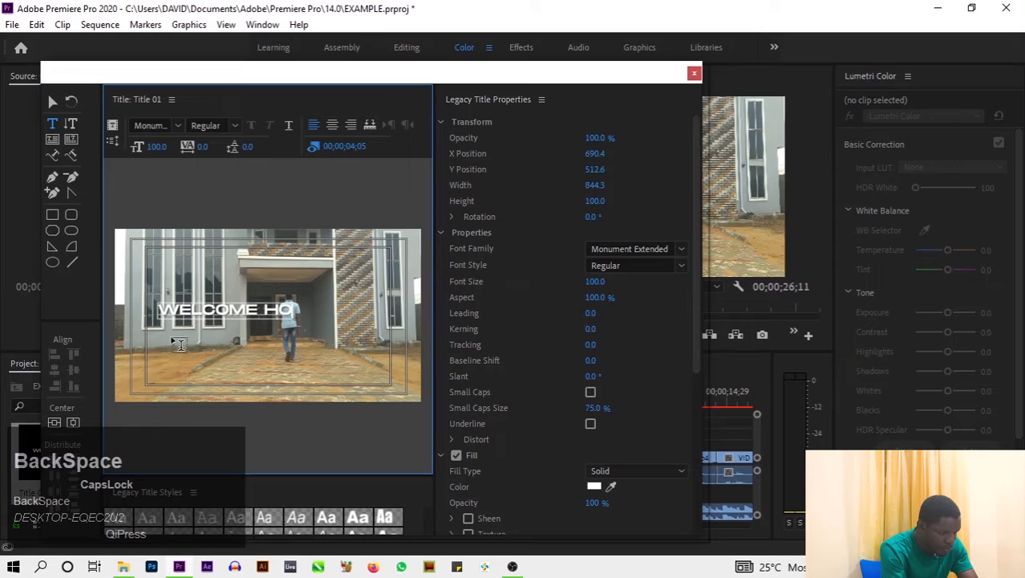
{"action": "type", "text": "ME"}
Change the WELCOME HOME text's font style to Ultrabold and center it horizontally and vertically in the frame
{"action": "key", "text": "ctrl+a"}
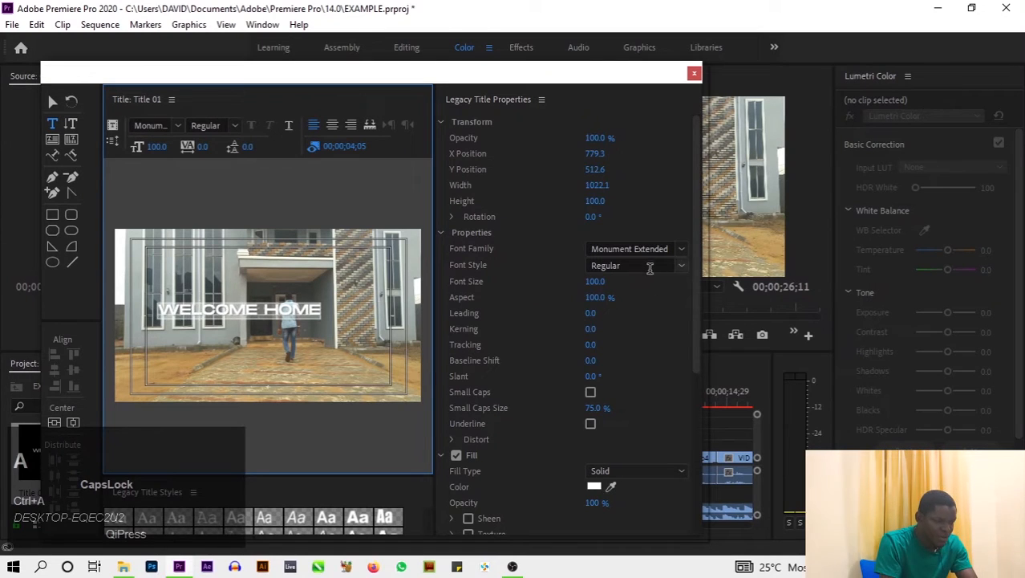
{"action": "left_click", "coordinate": [681, 270]}
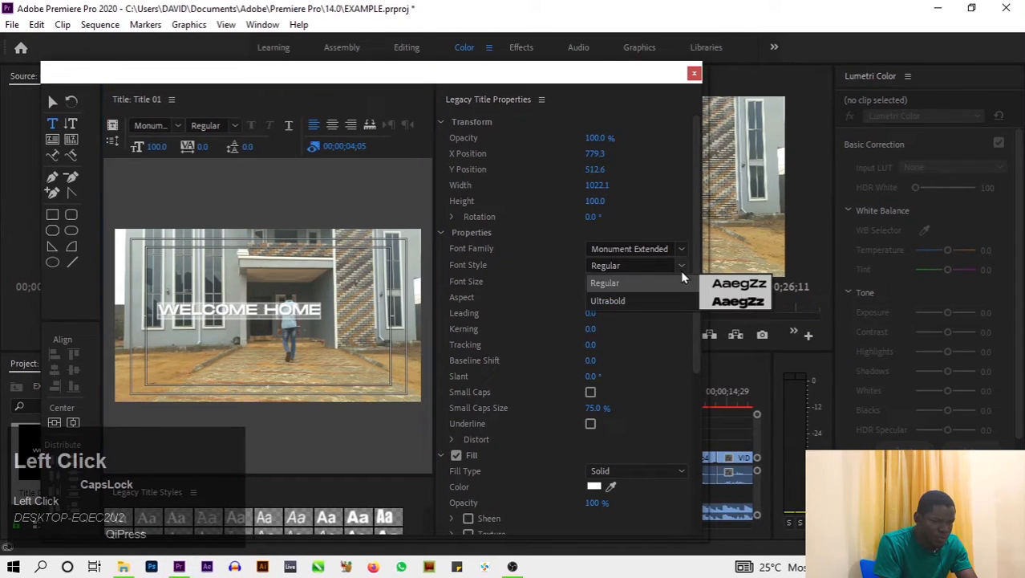
{"action": "left_click", "coordinate": [673, 300]}
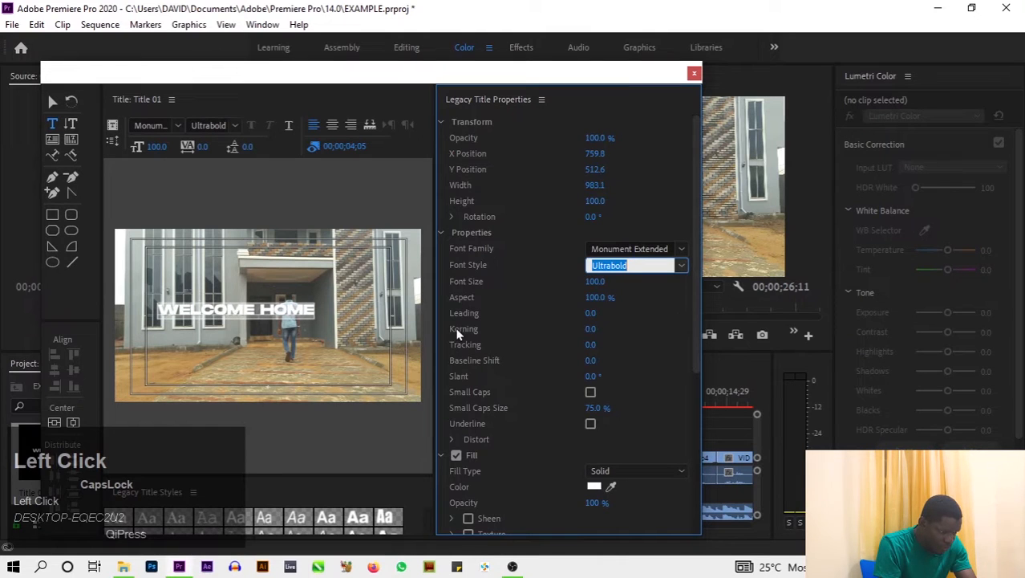
{"action": "left_click", "coordinate": [54, 423]}
{"action": "left_click", "coordinate": [72, 423]}
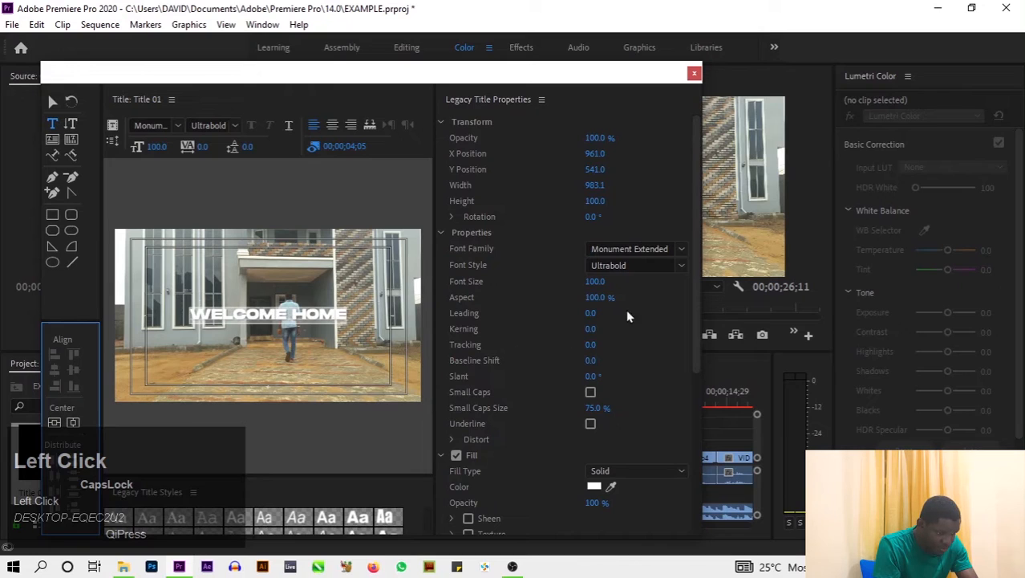
Enlarge the WELCOME HOME text to font size 165 and recenter it both ways in the frame
{"action": "left_click_drag", "start_coordinate": [595, 281], "coordinate": [646, 281]}
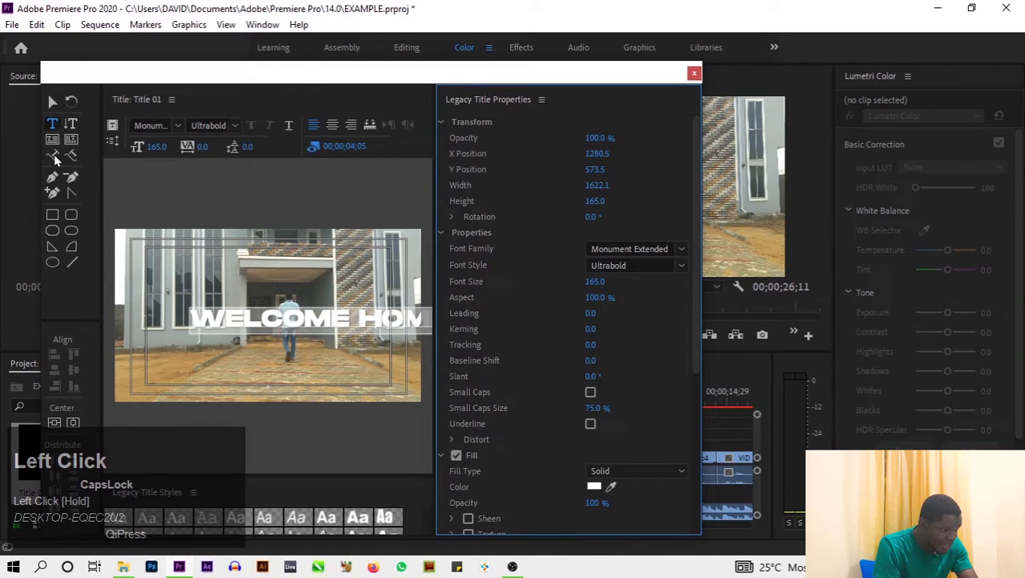
{"action": "left_click", "coordinate": [54, 422]}
{"action": "left_click", "coordinate": [73, 422]}
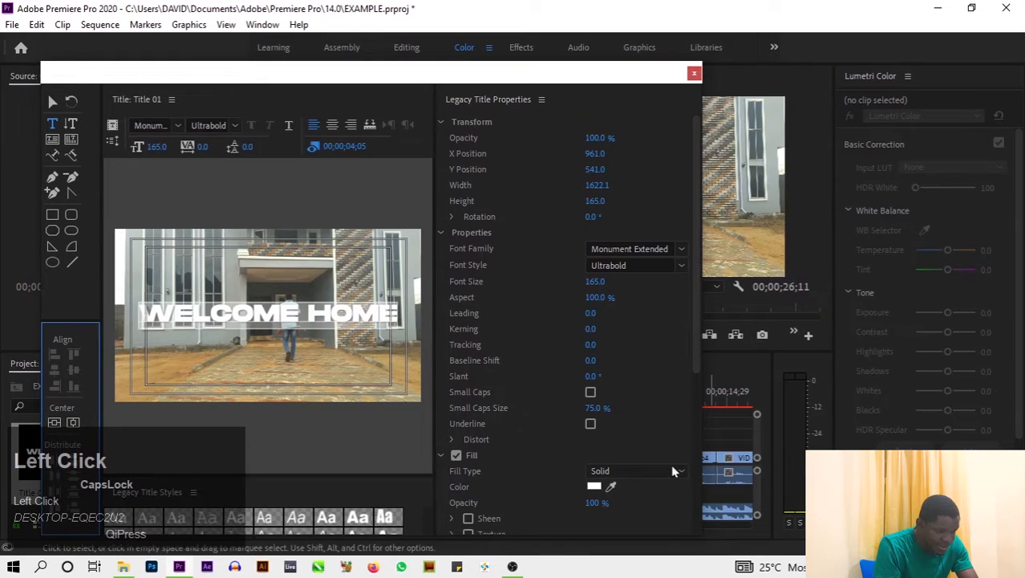
{"action": "scroll", "coordinate": [571, 504], "scroll_direction": "down", "scroll_amount": 4}
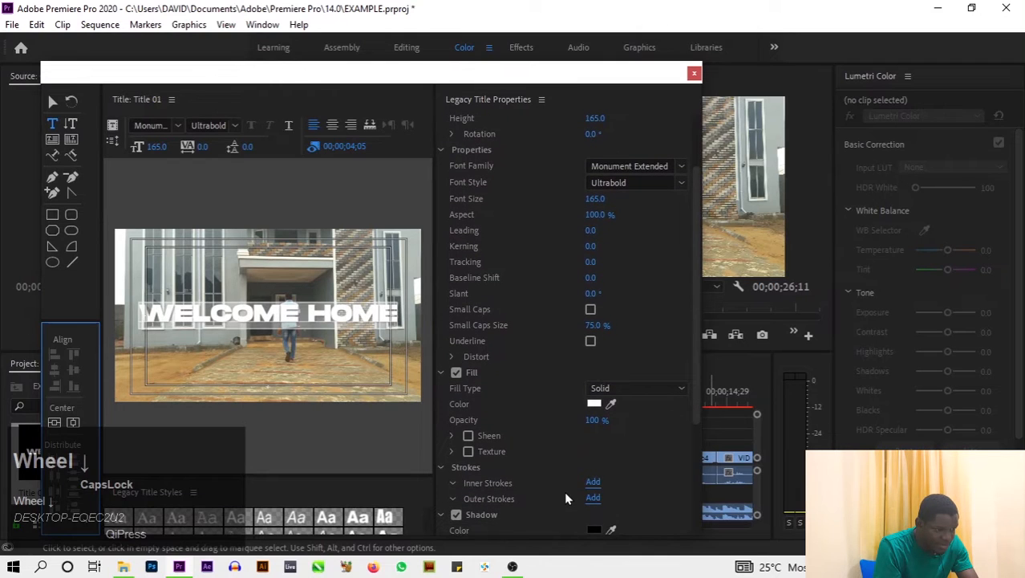
{"action": "scroll", "coordinate": [564, 490], "scroll_direction": "down", "scroll_amount": 2}
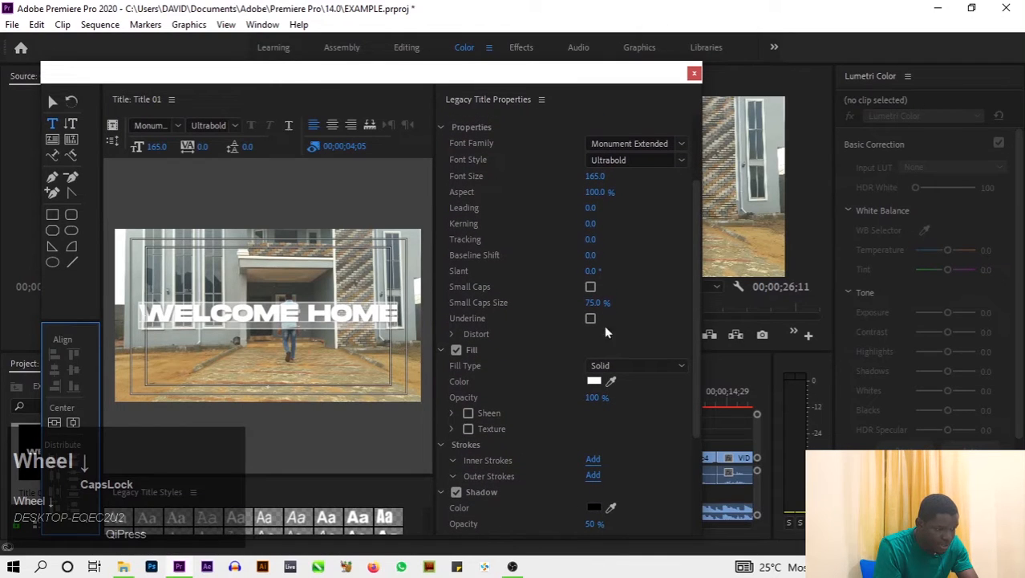
Set the WELCOME HOME text's tracking to 5, recenter it in the frame and save the project
{"action": "left_click", "coordinate": [595, 238]}
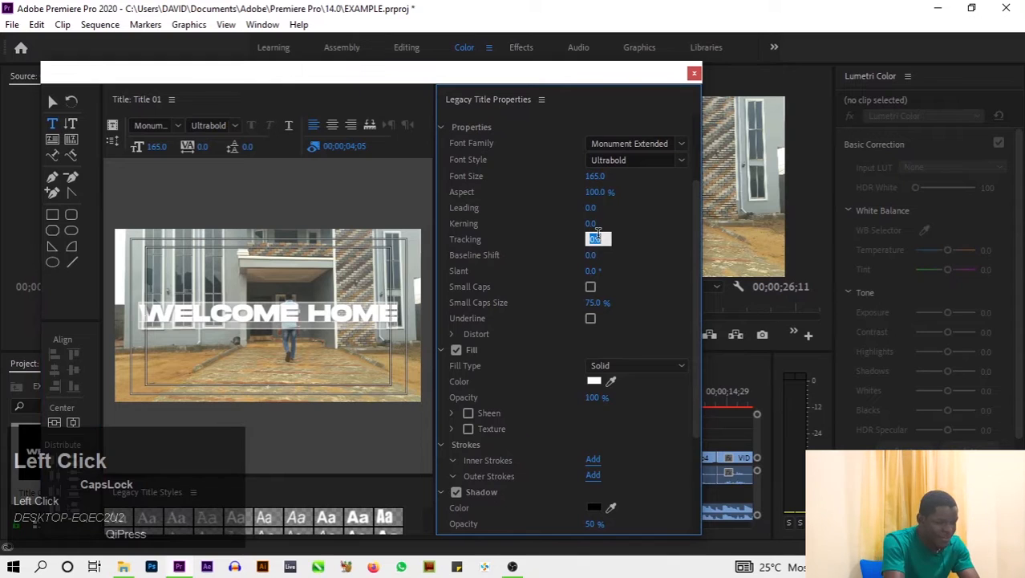
{"action": "type", "text": "5"}
{"action": "key", "text": "Return"}
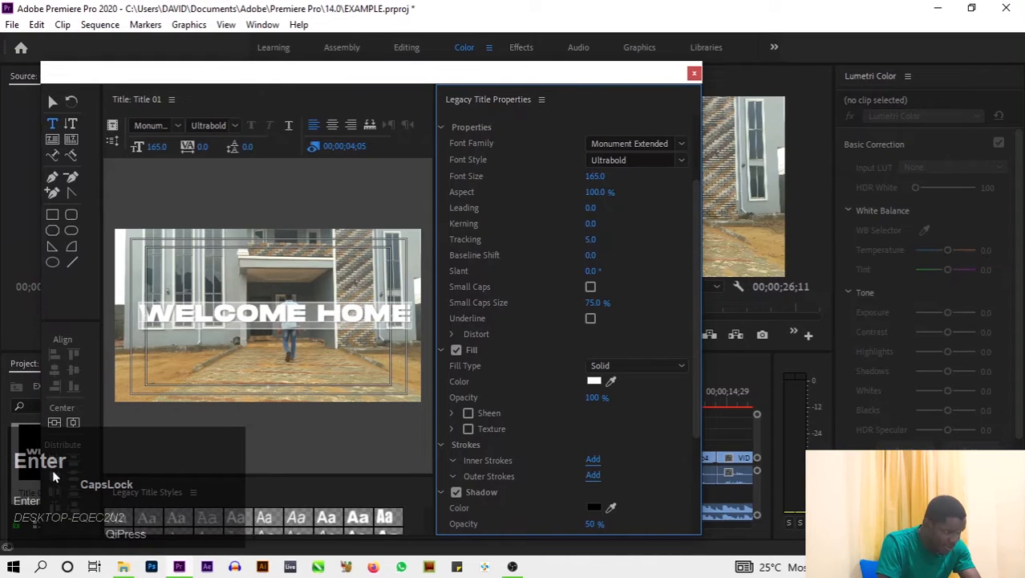
{"action": "left_click", "coordinate": [62, 431]}
{"action": "left_click", "coordinate": [71, 425]}
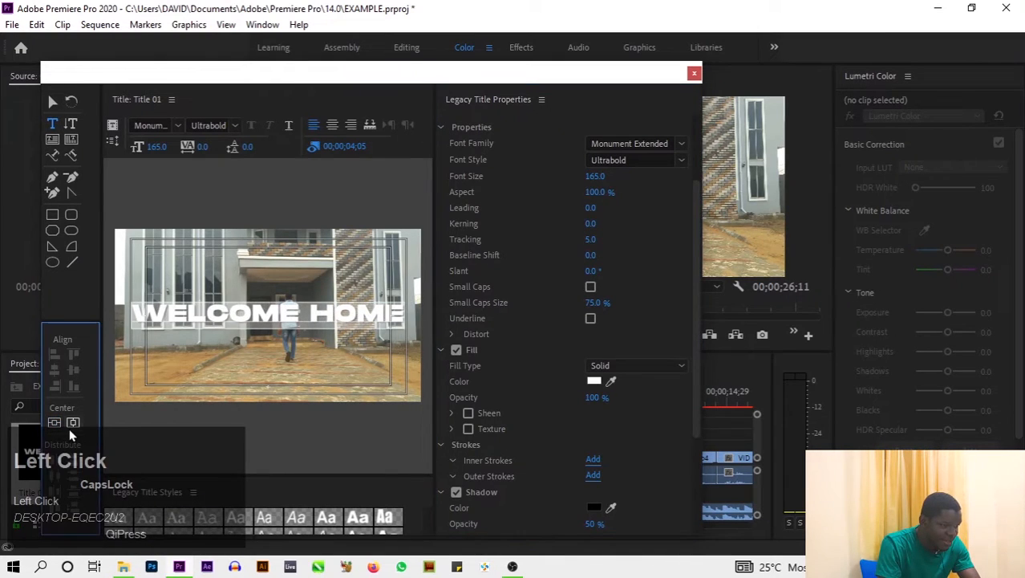
{"action": "key", "text": "ctrl+s"}
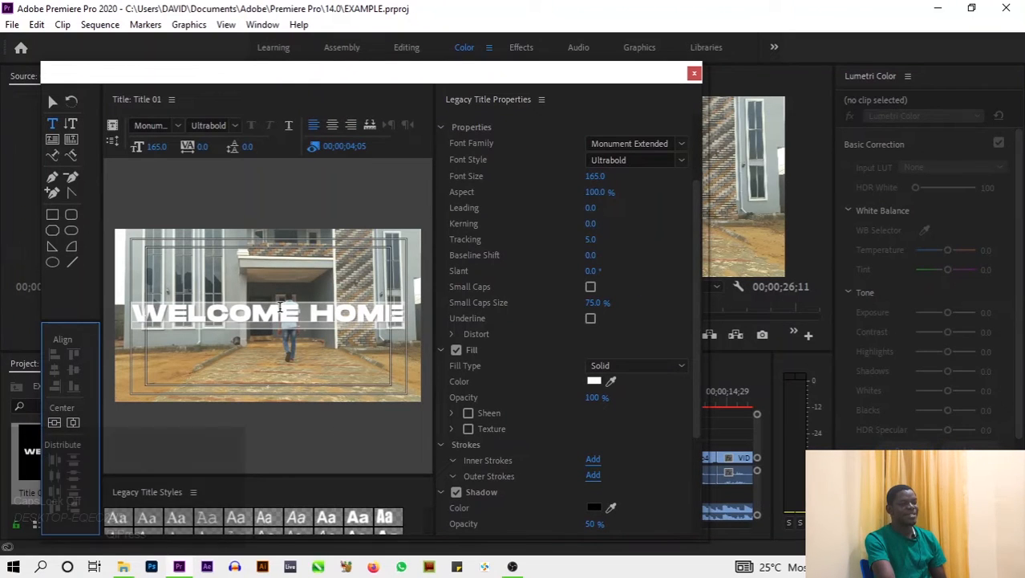
Break the title into two lines, WELCOME above HOME, with center-aligned text, and center the block both ways in the frame
{"action": "left_click", "coordinate": [308, 329]}
{"action": "key", "text": "Return"}
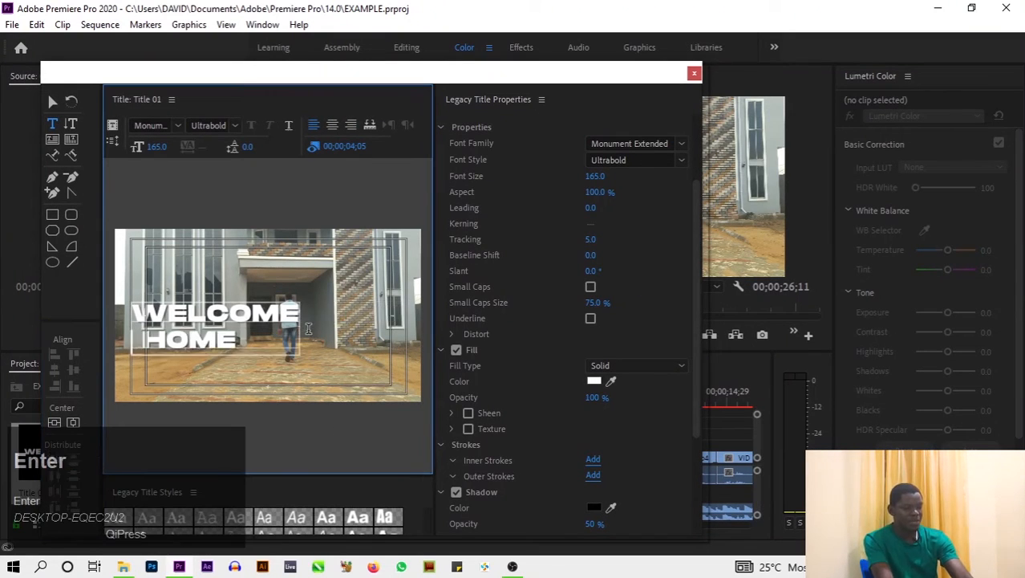
{"action": "left_click", "coordinate": [333, 126]}
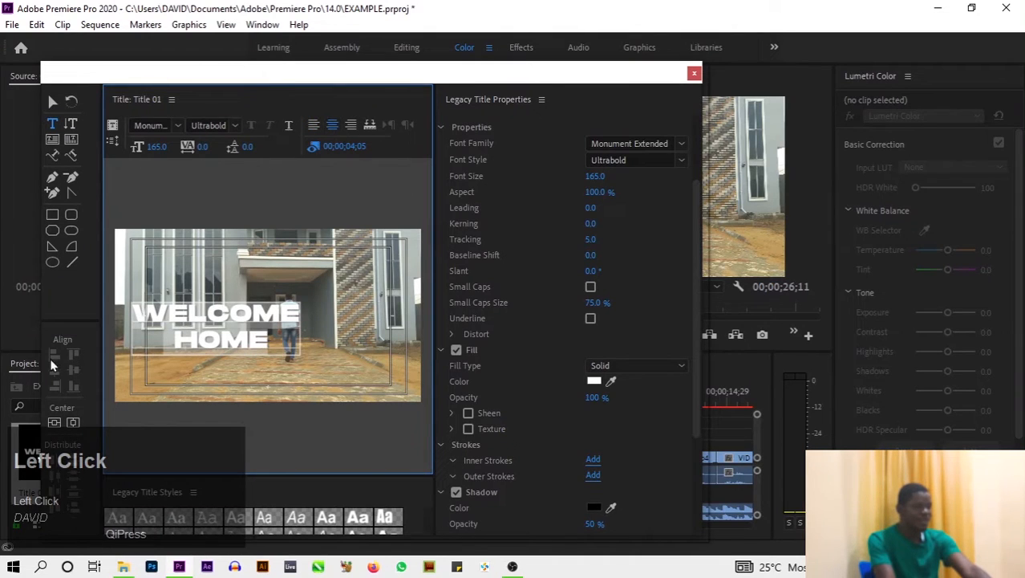
{"action": "left_click", "coordinate": [55, 423]}
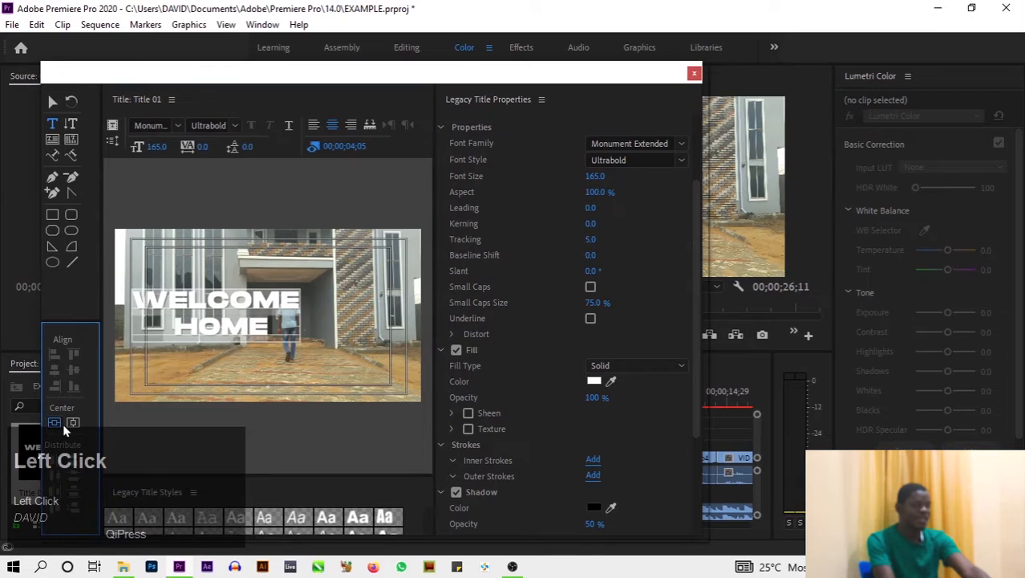
{"action": "left_click", "coordinate": [69, 423]}
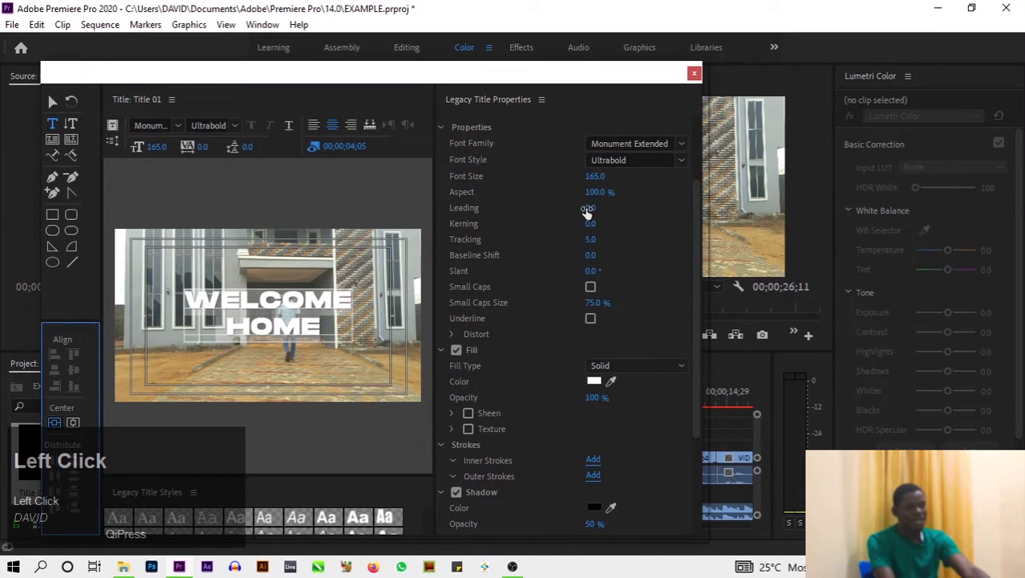
Tighten the two-line title's leading to -27, center it vertically again and save the project
{"action": "left_click_drag", "start_coordinate": [588, 211], "coordinate": [562, 211]}
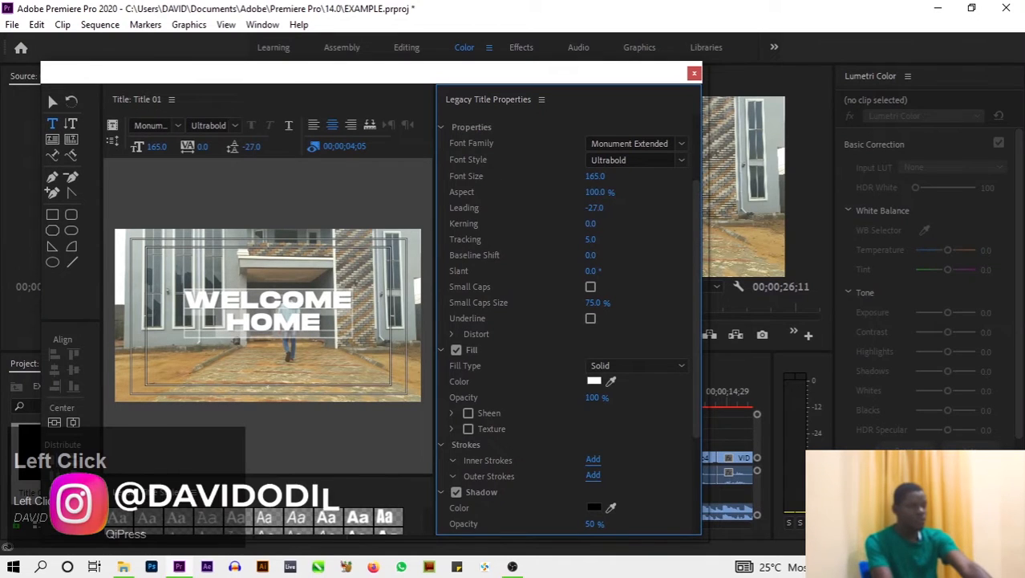
{"action": "left_click", "coordinate": [72, 423]}
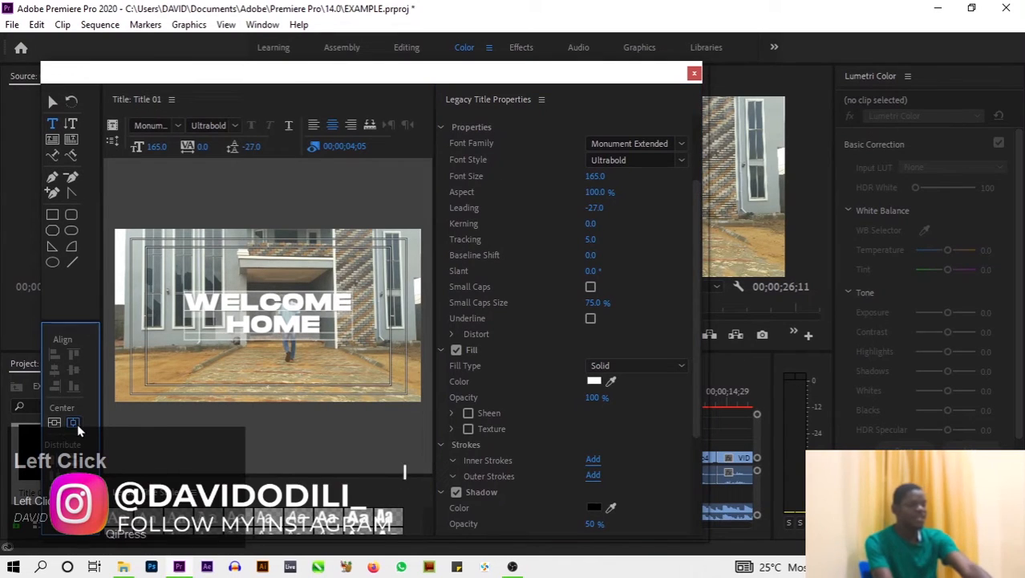
{"action": "key", "text": "ctrl+s"}
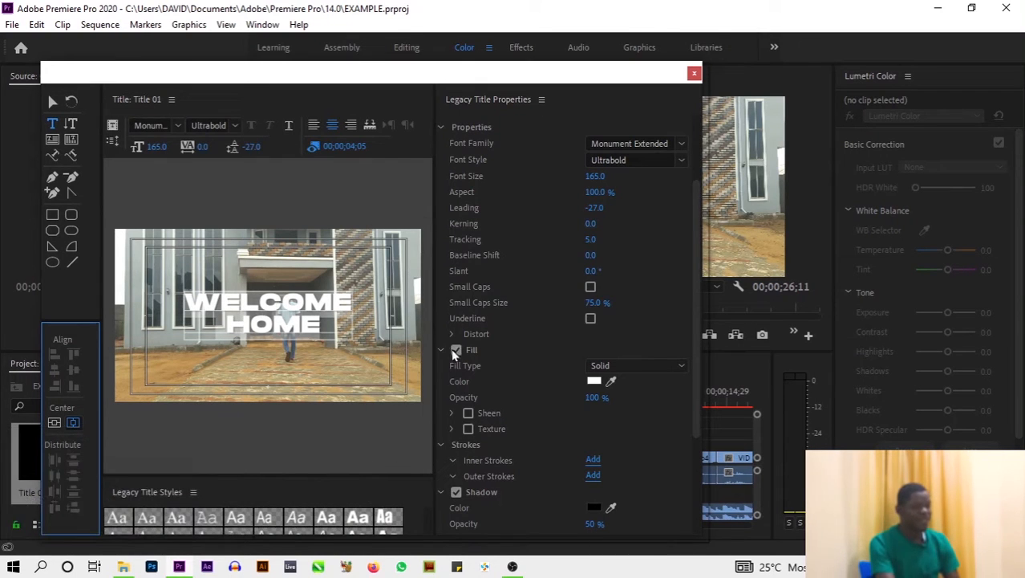
Examine the title's fill color settings and the available fill types, keeping the white solid fill
{"action": "left_click", "coordinate": [594, 381]}
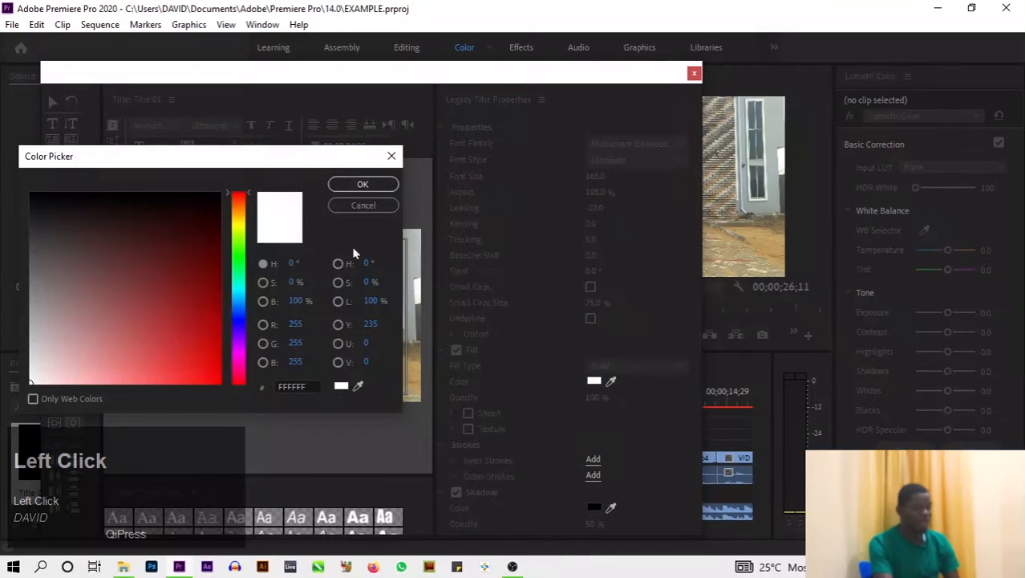
{"action": "left_click", "coordinate": [356, 183]}
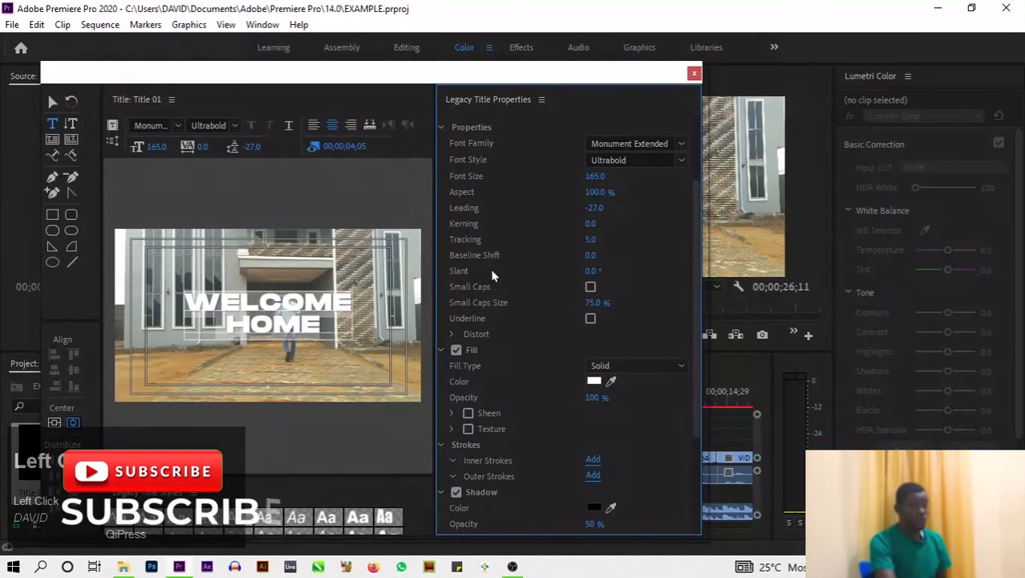
{"action": "left_click", "coordinate": [633, 369]}
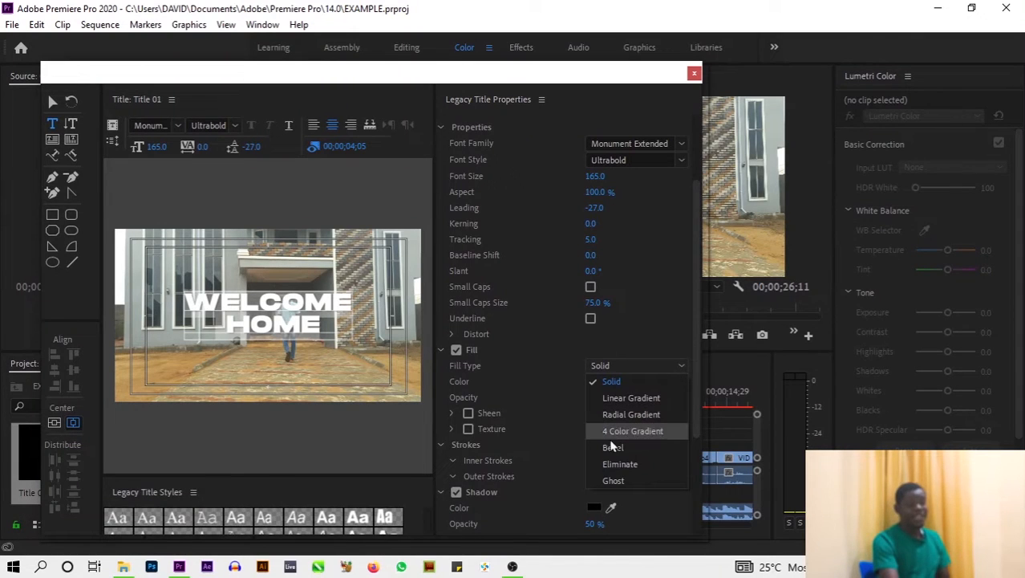
{"action": "left_click", "coordinate": [624, 330]}
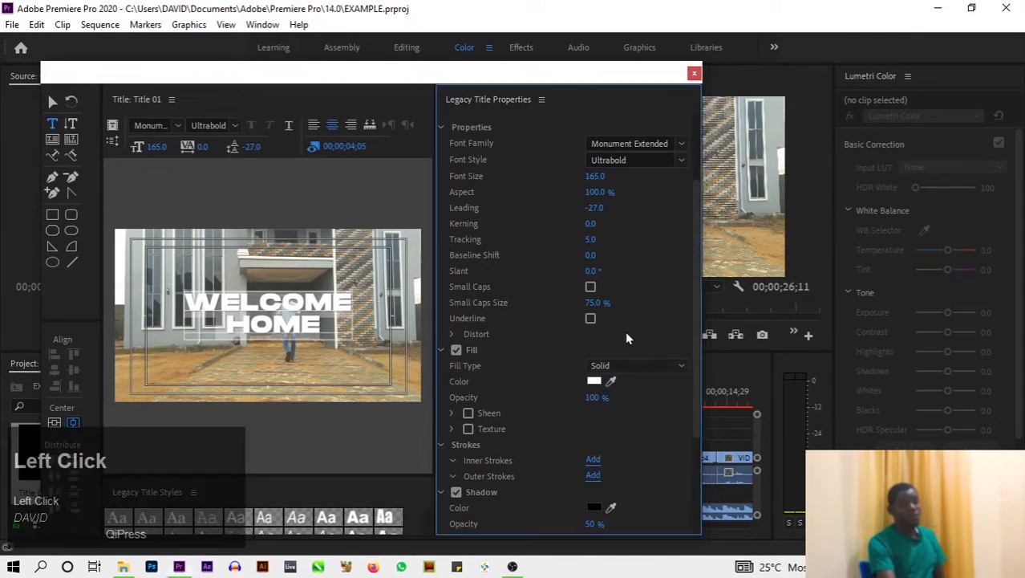
Close the title editor, place Title 01 on track V2 at the playhead and play it over the footage
{"action": "left_click", "coordinate": [52, 102]}
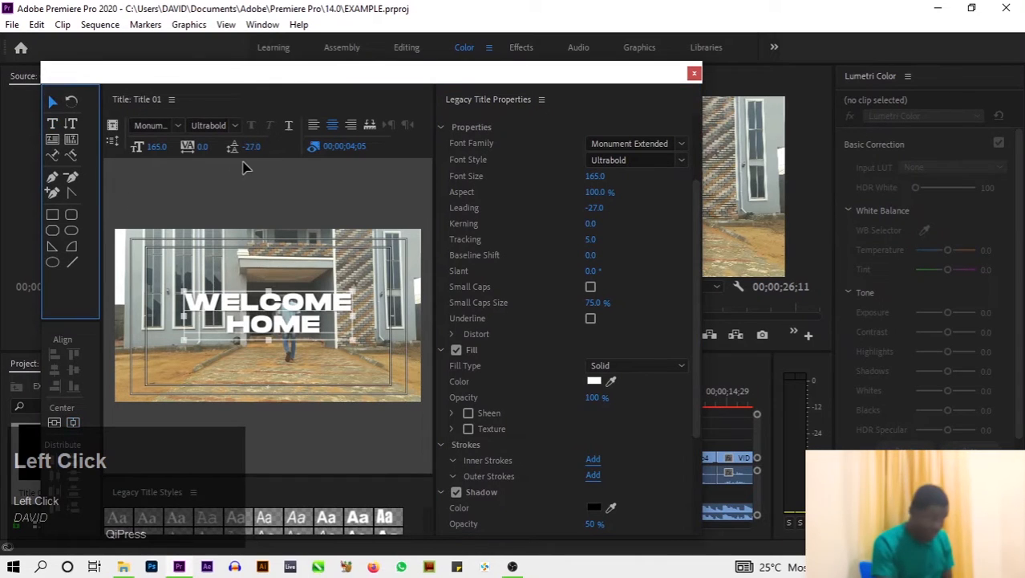
{"action": "left_click", "coordinate": [693, 75]}
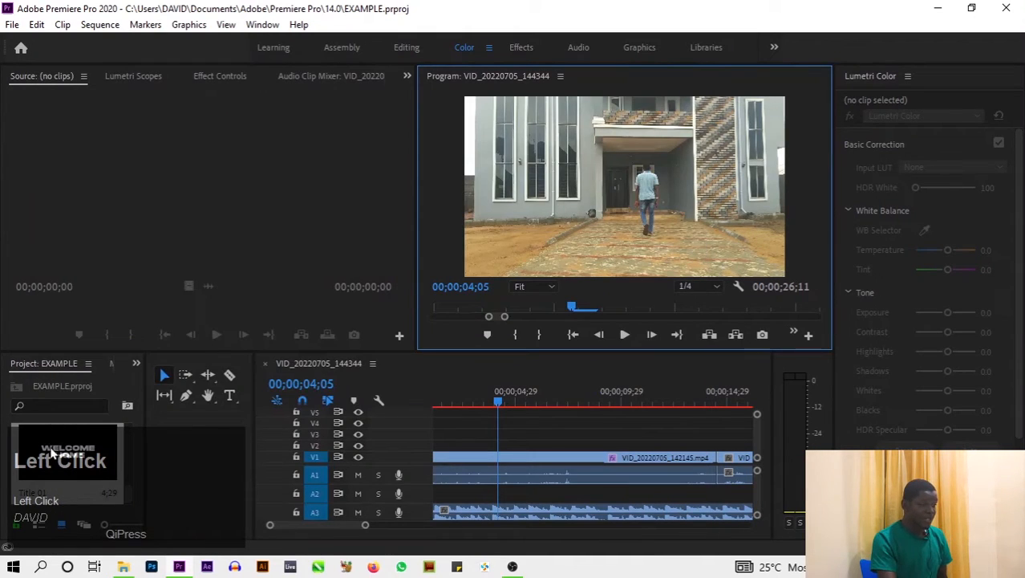
{"action": "left_click_drag", "start_coordinate": [52, 453], "coordinate": [511, 453]}
{"action": "key", "text": "space"}
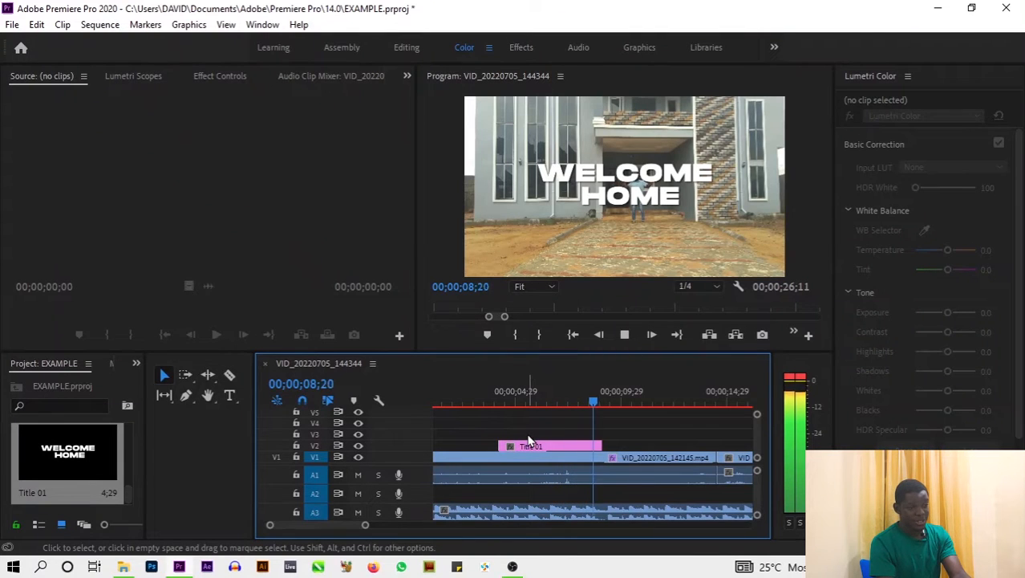
{"action": "key", "text": "space"}
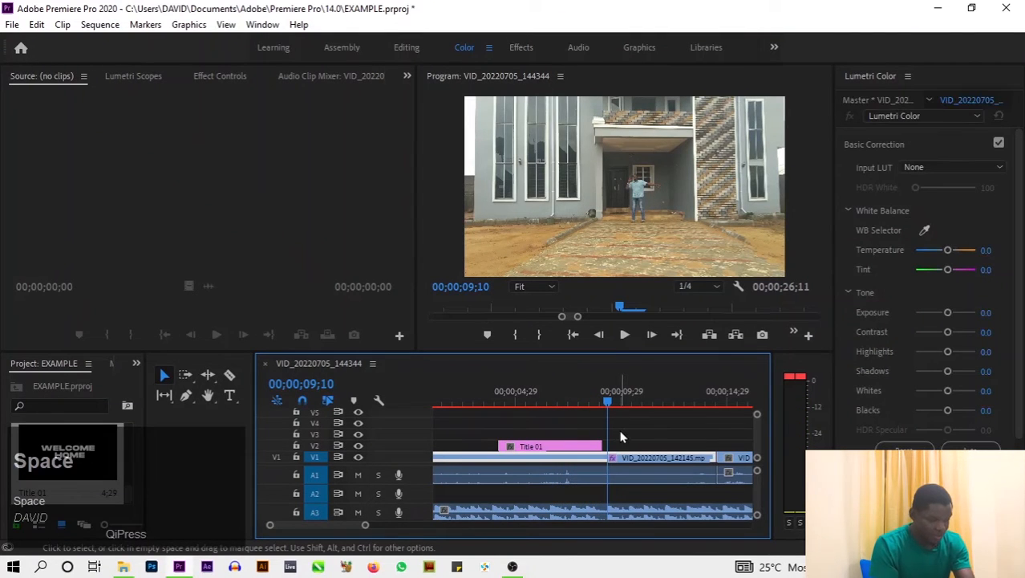
Move the Title 01 clip on track V2 to the very start of the sequence
{"action": "key", "text": "minus"}
{"action": "key", "text": "minus"}
{"action": "mouse_move", "coordinate": [438, 438]}
{"action": "left_mouse_down"}
{"action": "mouse_move", "coordinate": [465, 450]}
{"action": "mouse_move", "coordinate": [450, 450]}
{"action": "left_mouse_up"}
{"action": "key", "text": "ctrl+z"}
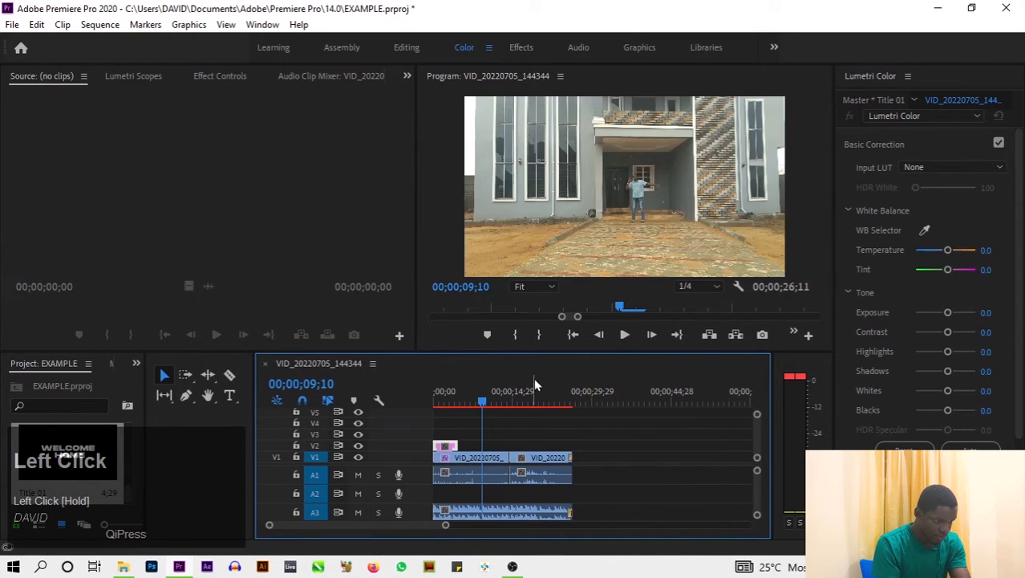
Play the sequence from the beginning to check the title over the opening footage
{"action": "left_click", "coordinate": [441, 408]}
{"action": "left_click_drag", "start_coordinate": [441, 407], "coordinate": [389, 403]}
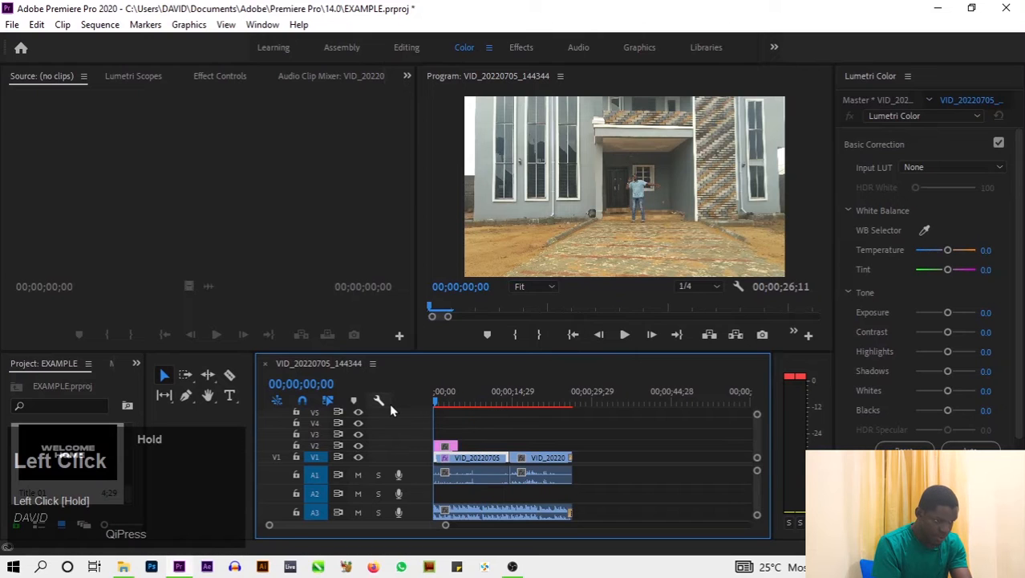
{"action": "key", "text": "space"}
{"action": "key", "text": "="}
{"action": "key", "text": "="}
{"action": "key", "text": "="}
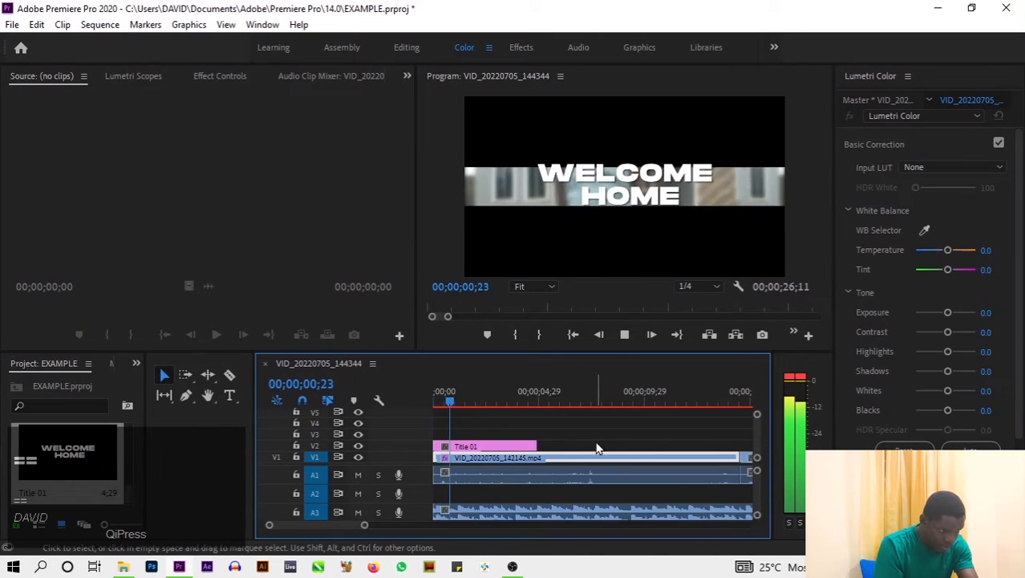
{"action": "key", "text": "space"}
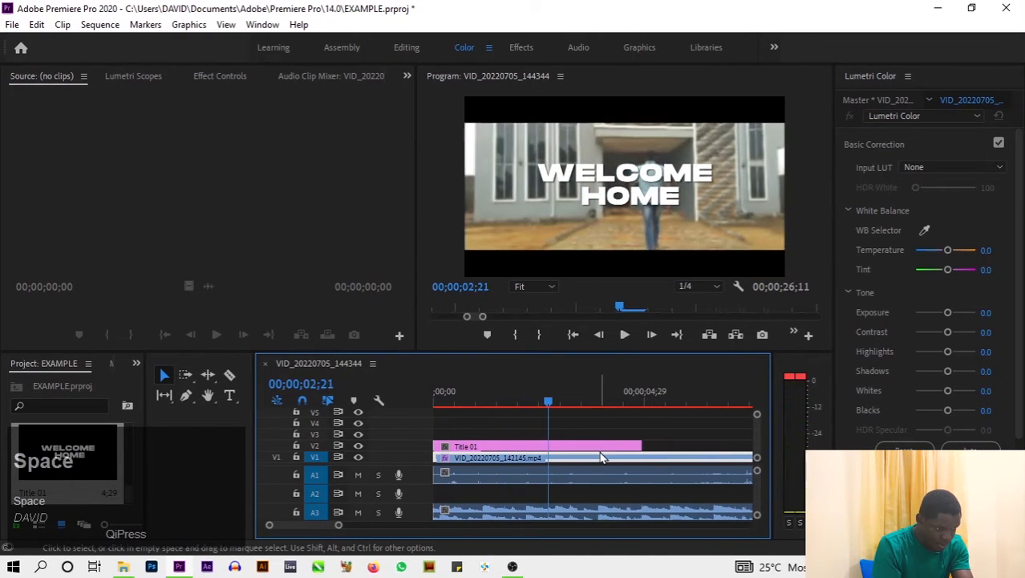
Copy the keyframed Gaussian Blur effect from the first video clip on track V1
{"action": "left_click", "coordinate": [507, 451]}
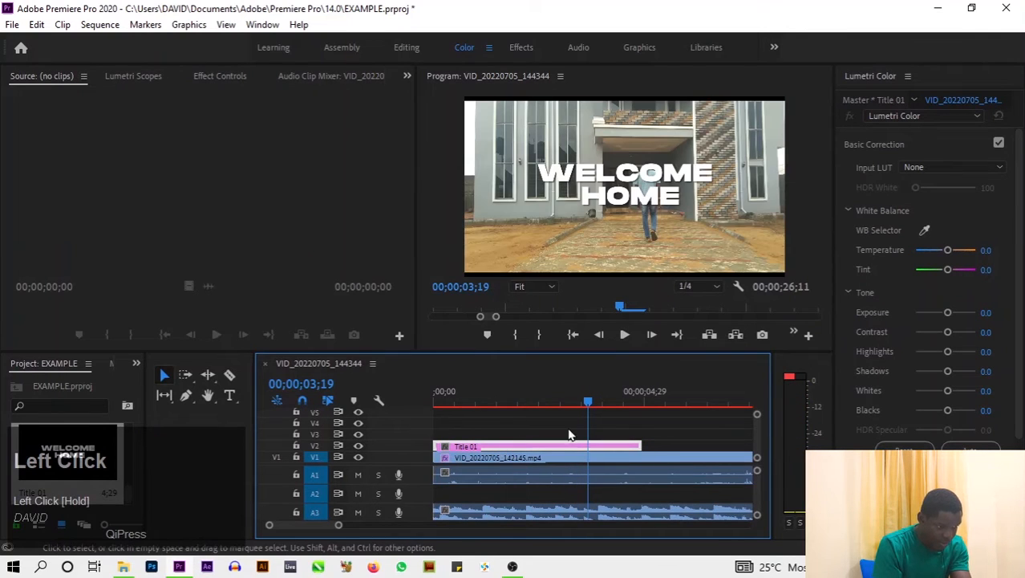
{"action": "left_click", "coordinate": [531, 446]}
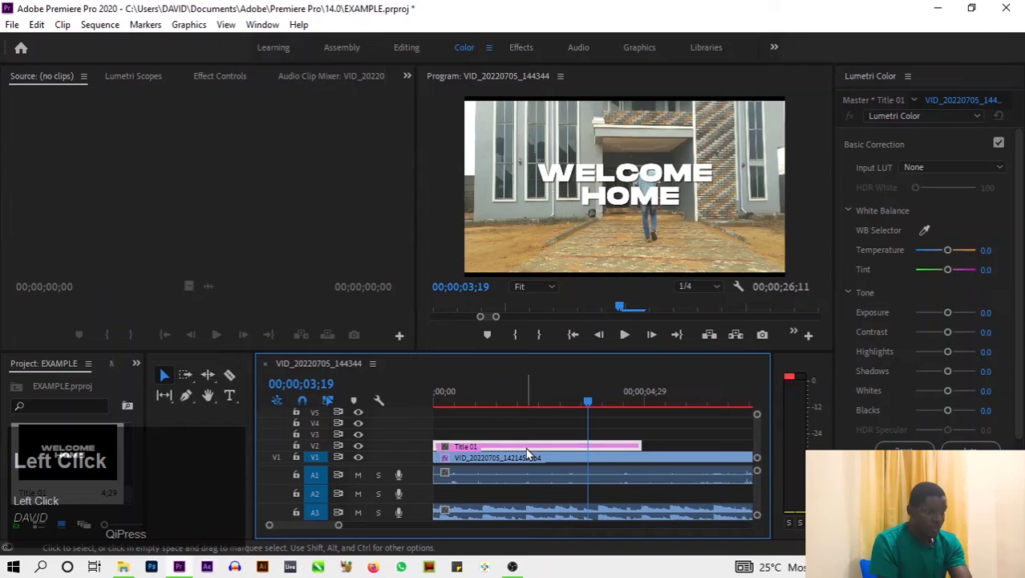
{"action": "left_click", "coordinate": [512, 461]}
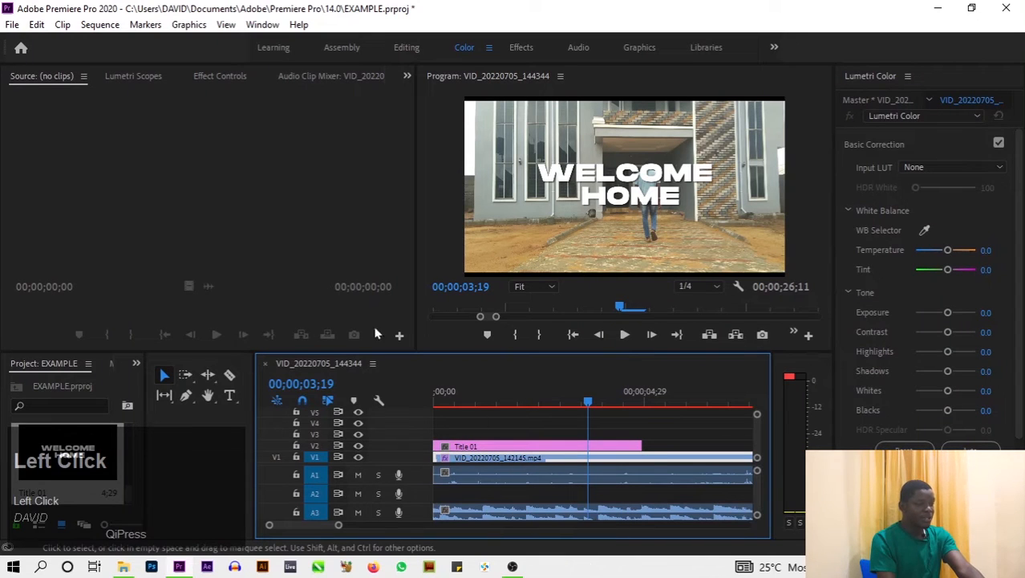
{"action": "left_click", "coordinate": [226, 79]}
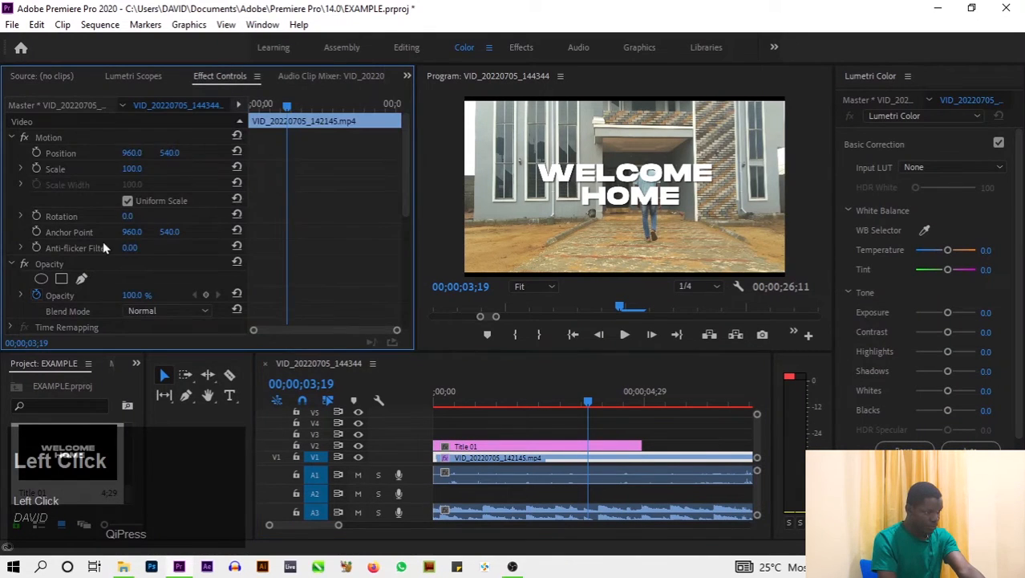
{"action": "scroll", "coordinate": [100, 244], "scroll_direction": "down", "scroll_amount": 4}
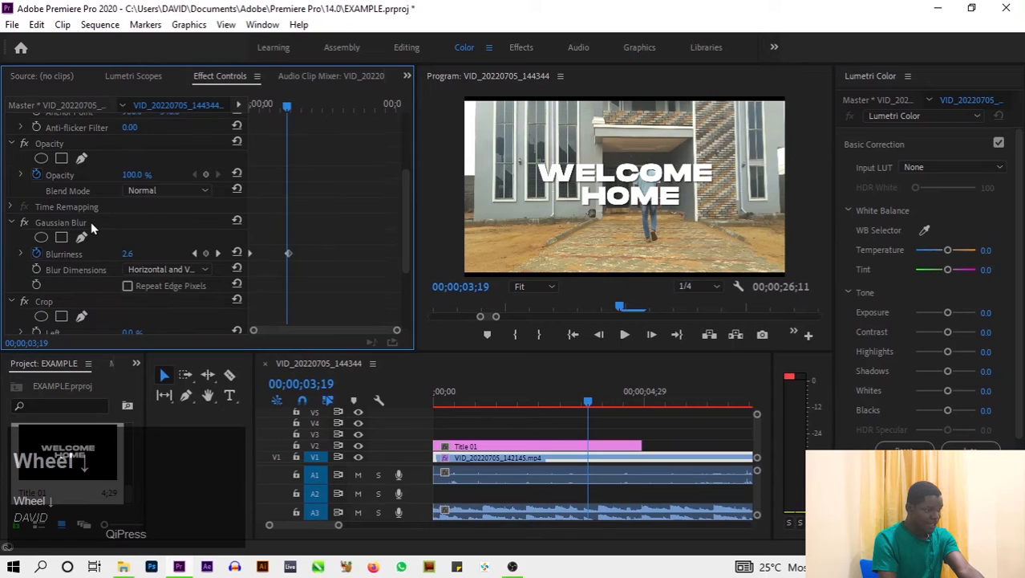
{"action": "right_click", "coordinate": [91, 224]}
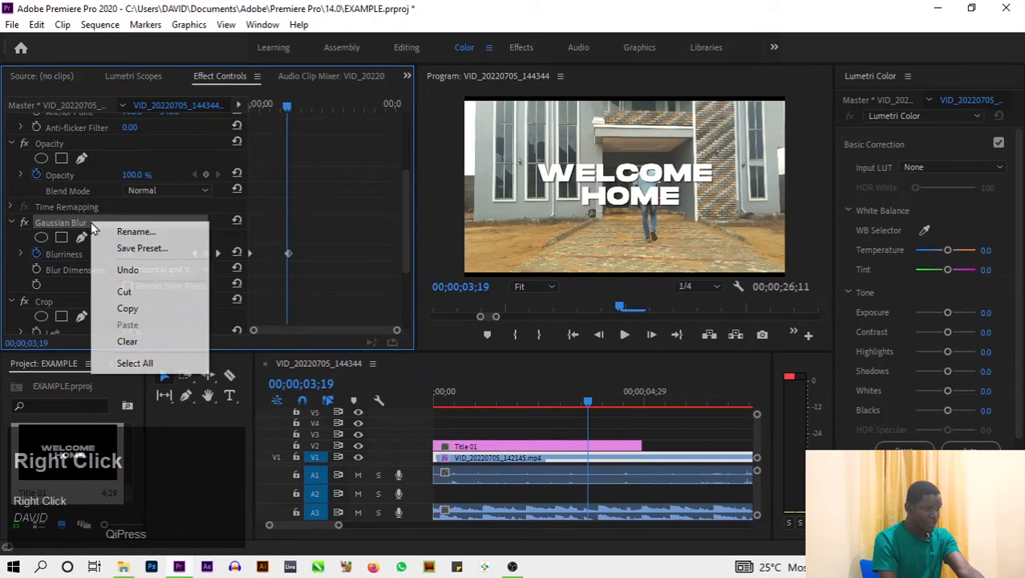
{"action": "left_click", "coordinate": [126, 306]}
Paste the copied Gaussian Blur effect onto the Title 01 clip
{"action": "left_click", "coordinate": [476, 451]}
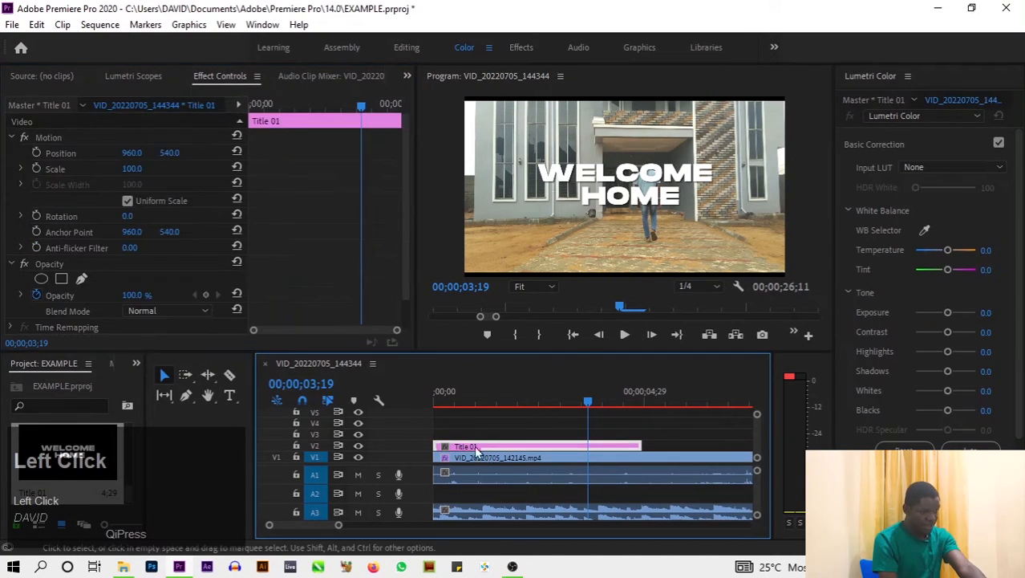
{"action": "scroll", "coordinate": [285, 325], "scroll_direction": "down", "scroll_amount": 1}
{"action": "right_click", "coordinate": [189, 314]}
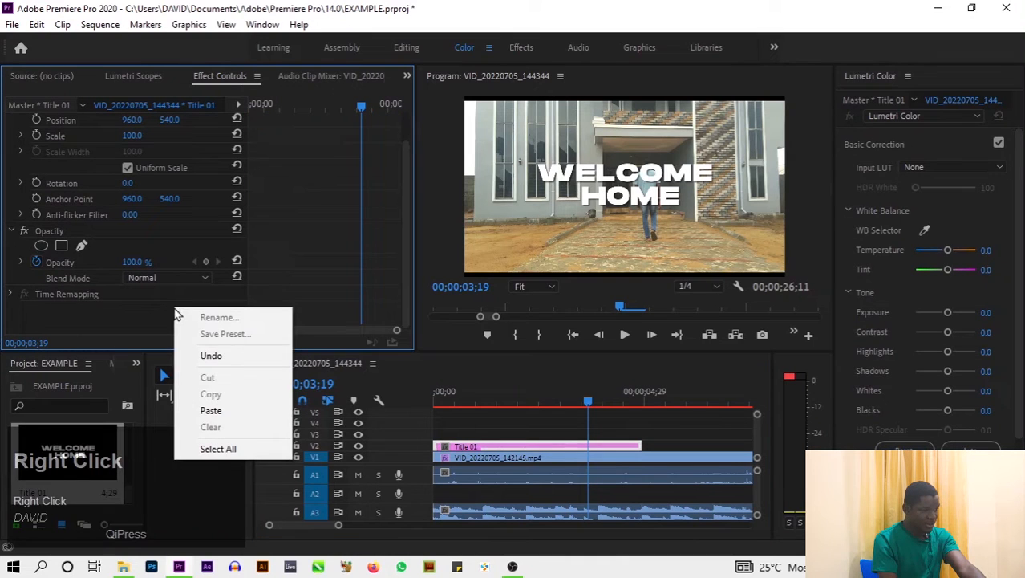
{"action": "left_click", "coordinate": [225, 410]}
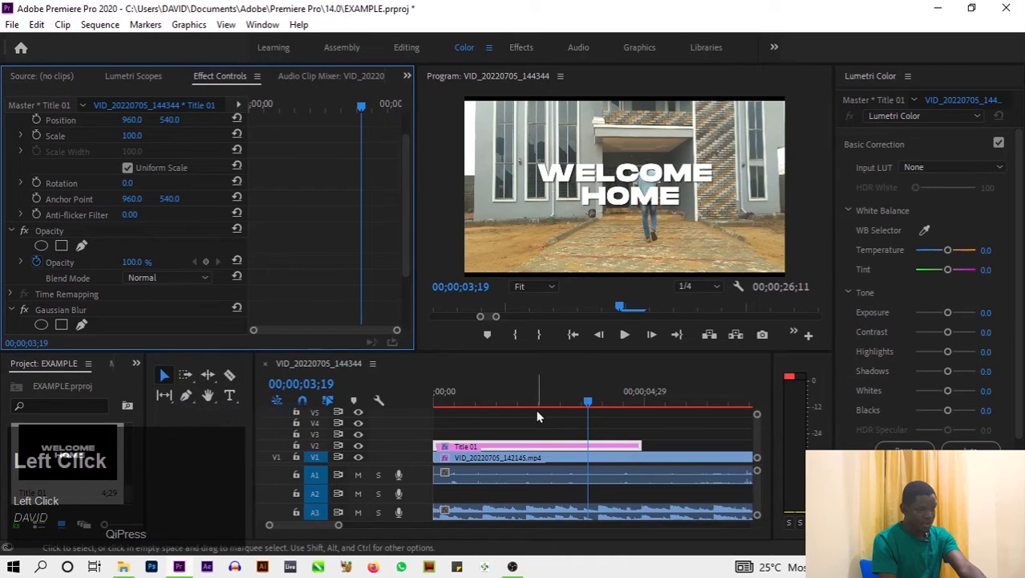
Play the sequence from the start and examine the title's animated blur and its blurriness keyframes
{"action": "left_click_drag", "start_coordinate": [536, 409], "coordinate": [355, 401]}
{"action": "key", "text": "space"}
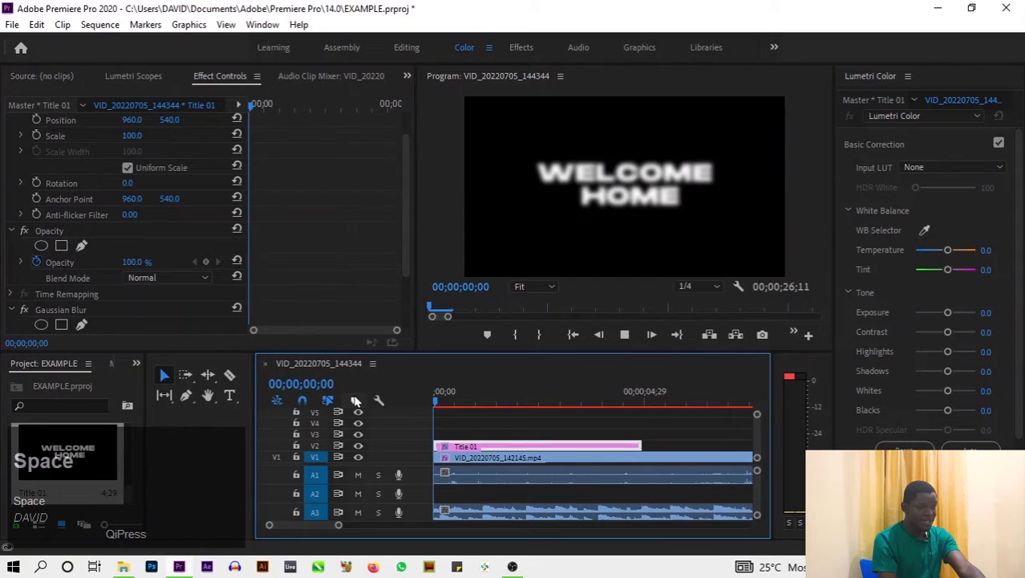
{"action": "key", "text": "space"}
{"action": "scroll", "coordinate": [357, 319], "scroll_direction": "down", "scroll_amount": 2}
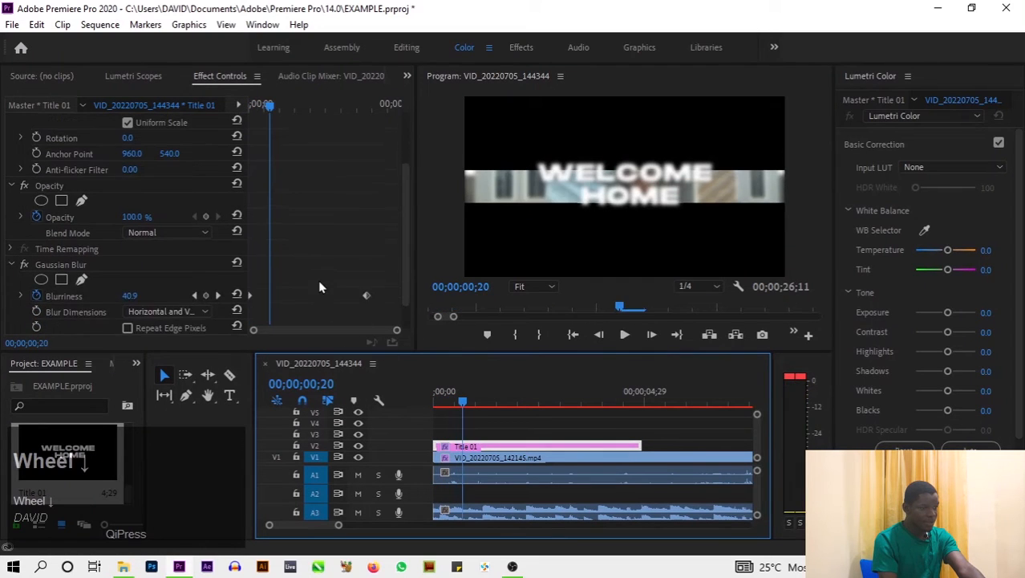
{"action": "scroll", "coordinate": [319, 286], "scroll_direction": "down", "scroll_amount": 1}
{"action": "key", "text": "space"}
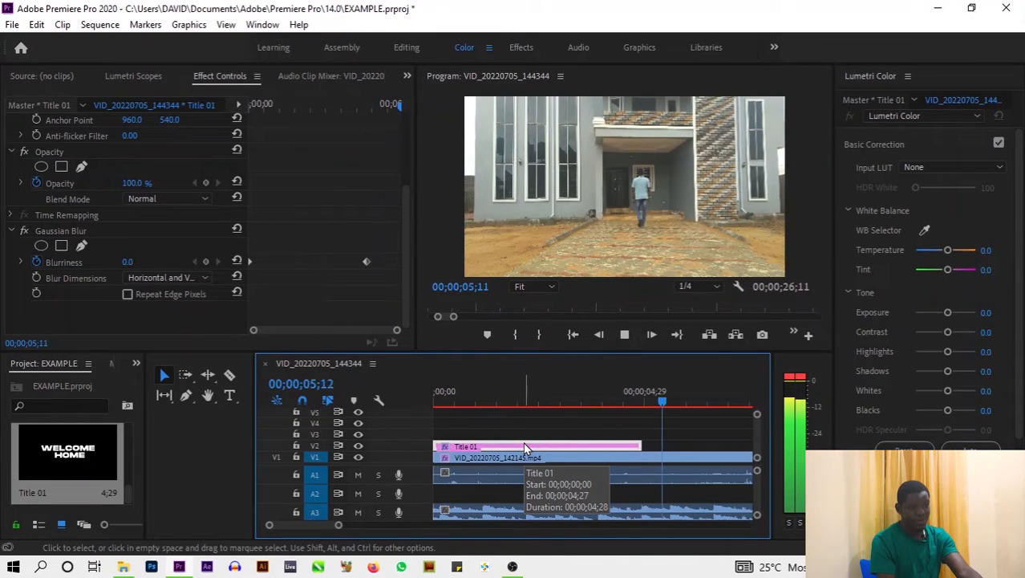
Save the project and play the first V1 video clip past the end of the title
{"action": "key", "text": "ctrl+s"}
{"action": "left_click", "coordinate": [526, 456]}
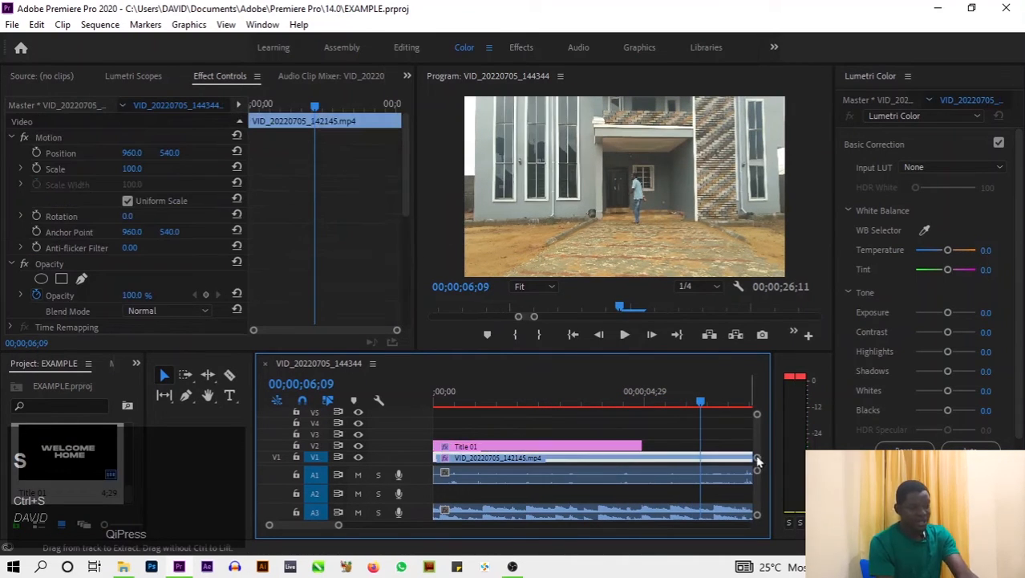
{"action": "key", "text": "space"}
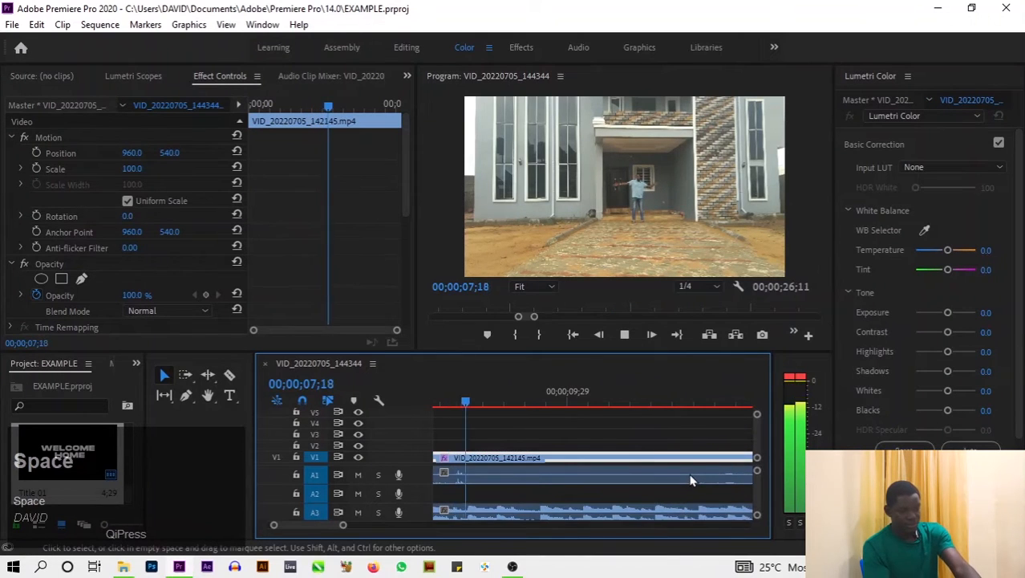
{"action": "key", "text": "minus"}
{"action": "key", "text": "minus"}
{"action": "key", "text": "minus"}
{"action": "key", "text": "space"}
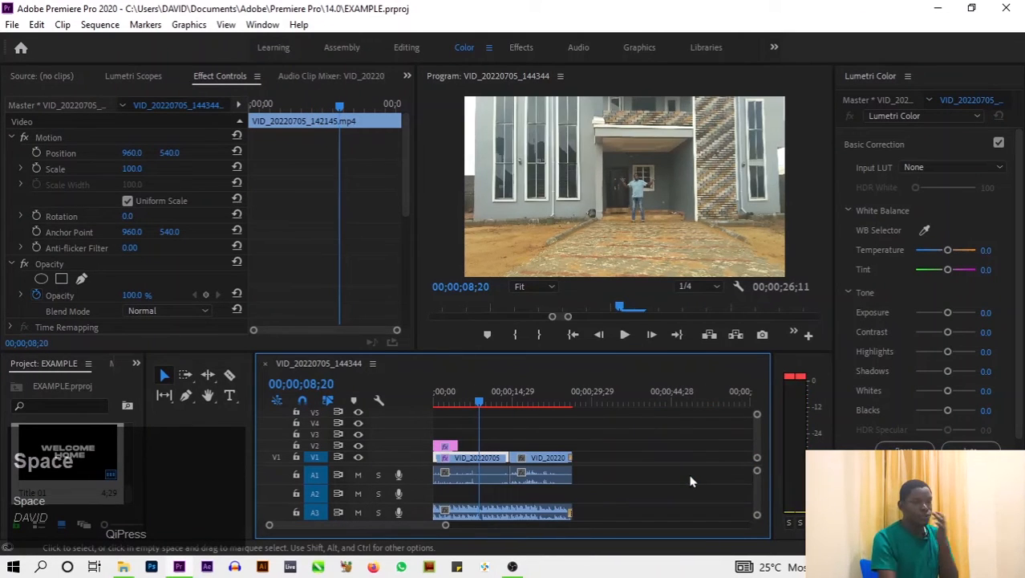
{"action": "key", "text": "ctrl+s"}
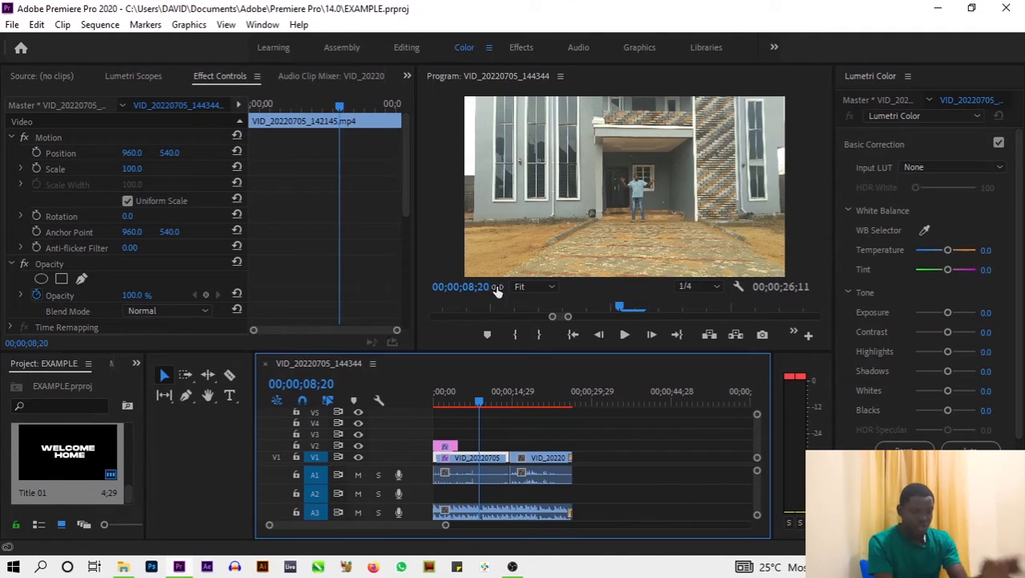
Jump back and forth between the sequence's edit points, ending on the cut between the two V1 clips at 00;00;14;15
{"action": "key", "text": "equal"}
{"action": "key", "text": "equal"}
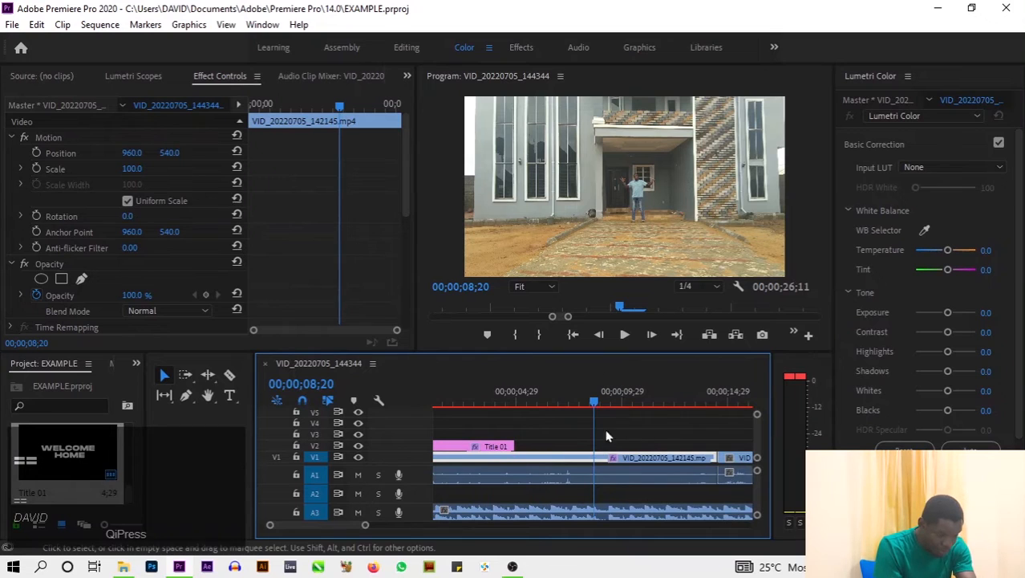
{"action": "left_click_drag", "start_coordinate": [355, 526], "coordinate": [358, 529]}
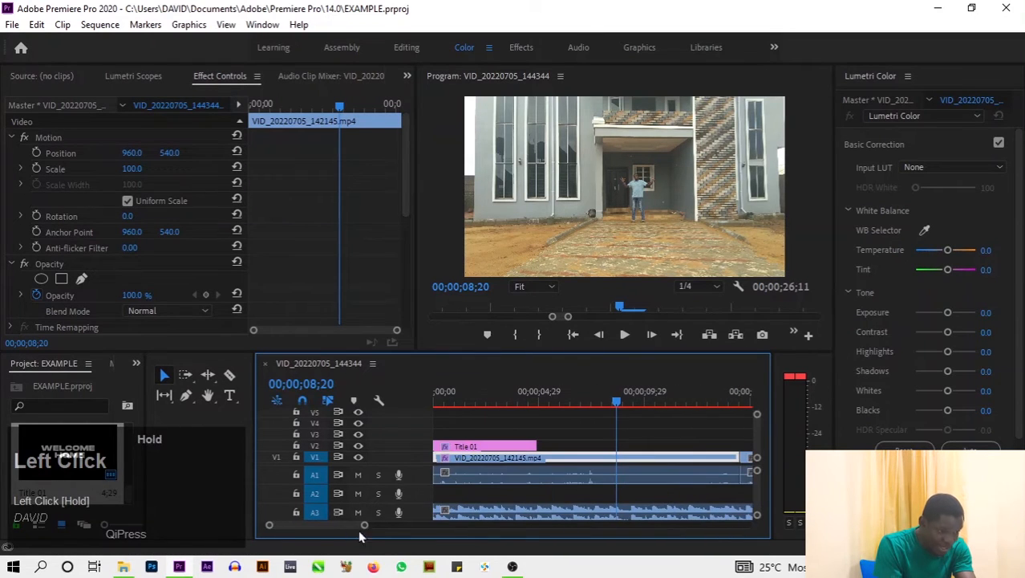
{"action": "scroll", "coordinate": [579, 461], "scroll_direction": "down", "scroll_amount": 2}
{"action": "left_click", "coordinate": [578, 454]}
{"action": "key", "text": "minus"}
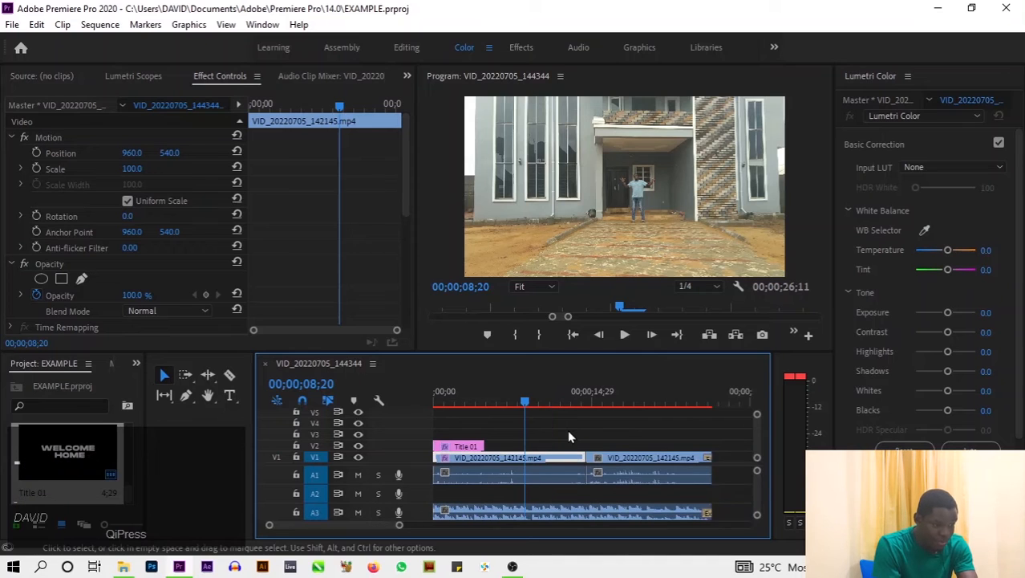
{"action": "key", "text": "Right"}
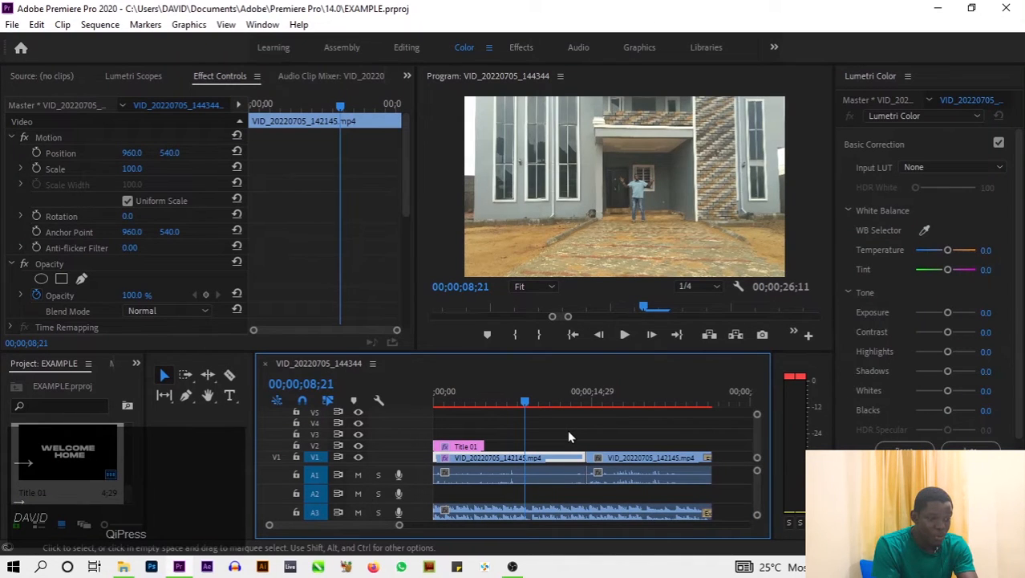
{"action": "key", "text": "Up"}
{"action": "key", "text": "Down"}
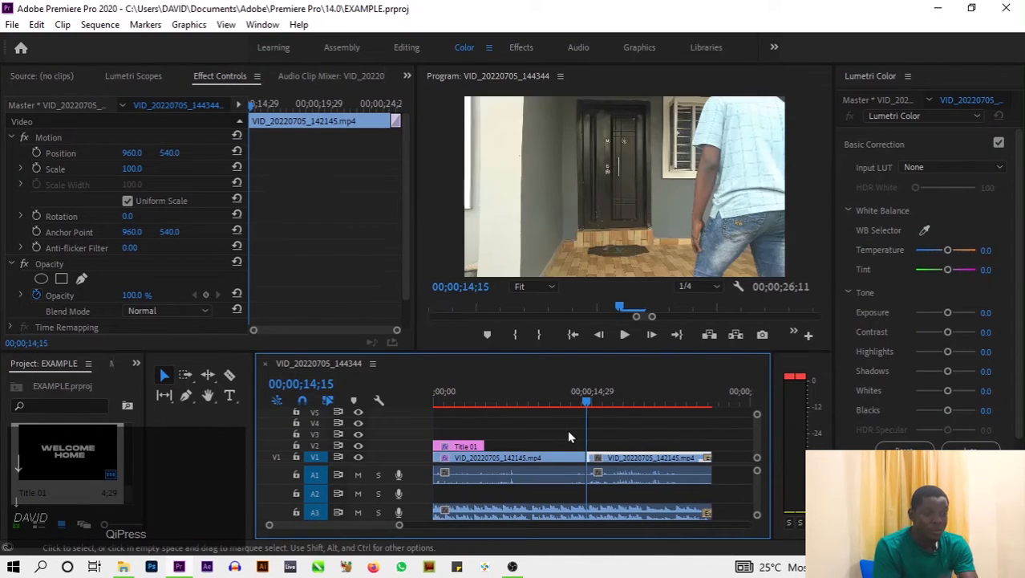
{"action": "key", "text": "Down"}
{"action": "key", "text": "Up"}
{"action": "key", "text": "Down"}
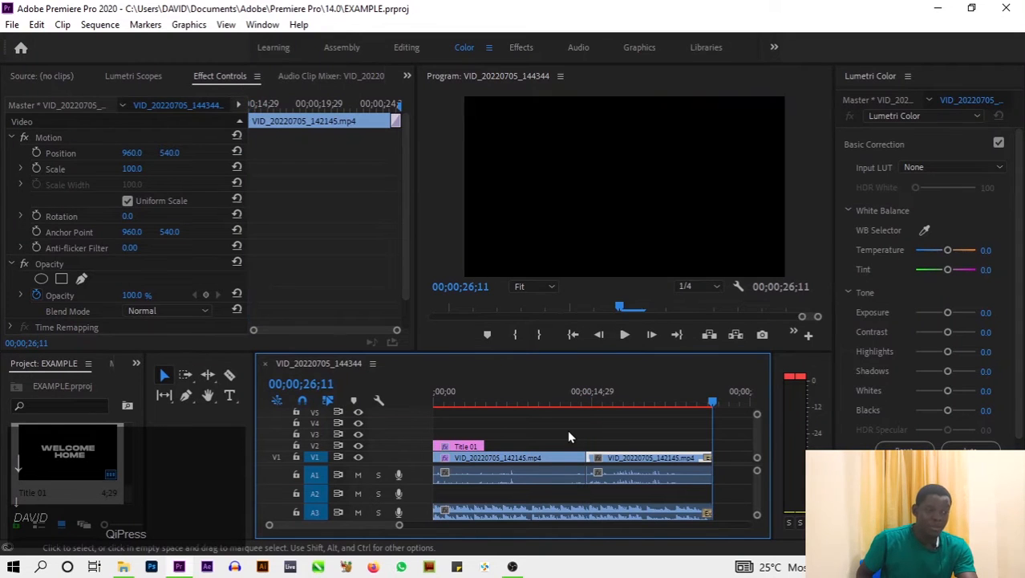
{"action": "key", "text": "Up"}
{"action": "key", "text": "Up"}
{"action": "key", "text": "Down"}
{"action": "key", "text": "Down"}
{"action": "key", "text": "Up"}
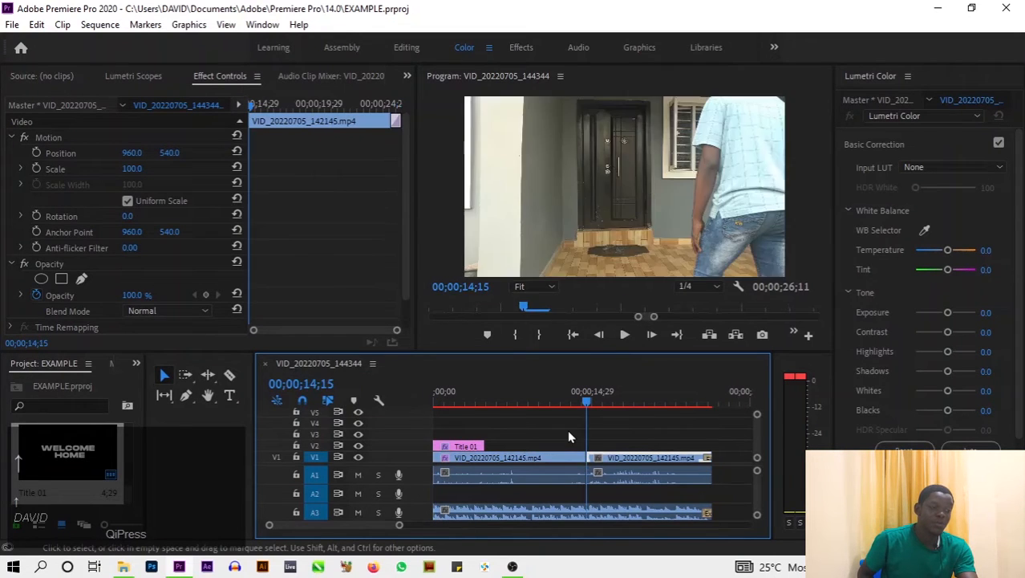
{"action": "key", "text": "Up"}
{"action": "key", "text": "Down"}
{"action": "key", "text": "Down"}
{"action": "key", "text": "Up"}
{"action": "key", "text": "Up"}
{"action": "key", "text": "Down"}
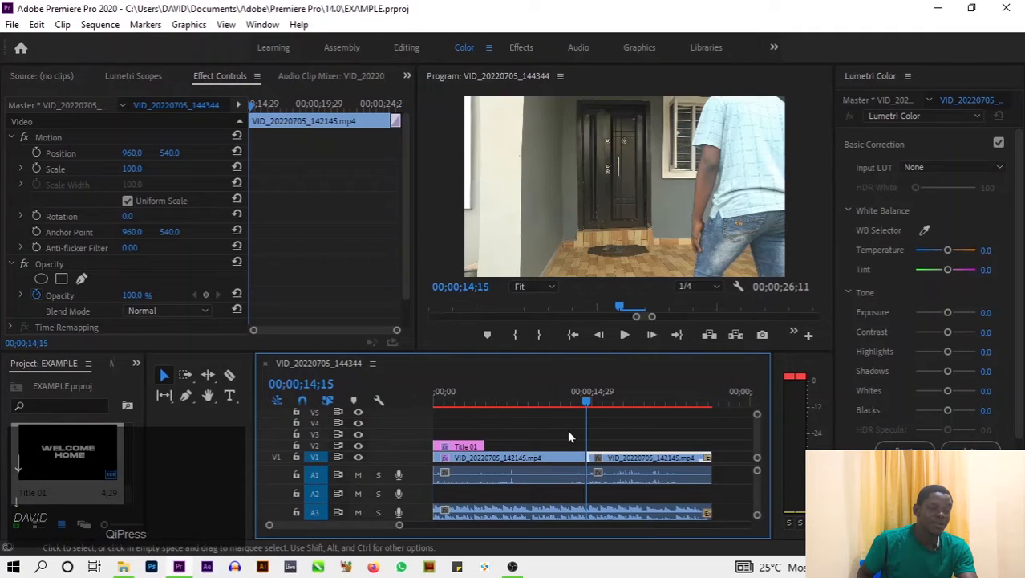
{"action": "key", "text": "Down"}
{"action": "key", "text": "Up"}
{"action": "key", "text": "Down"}
{"action": "key", "text": "Up"}
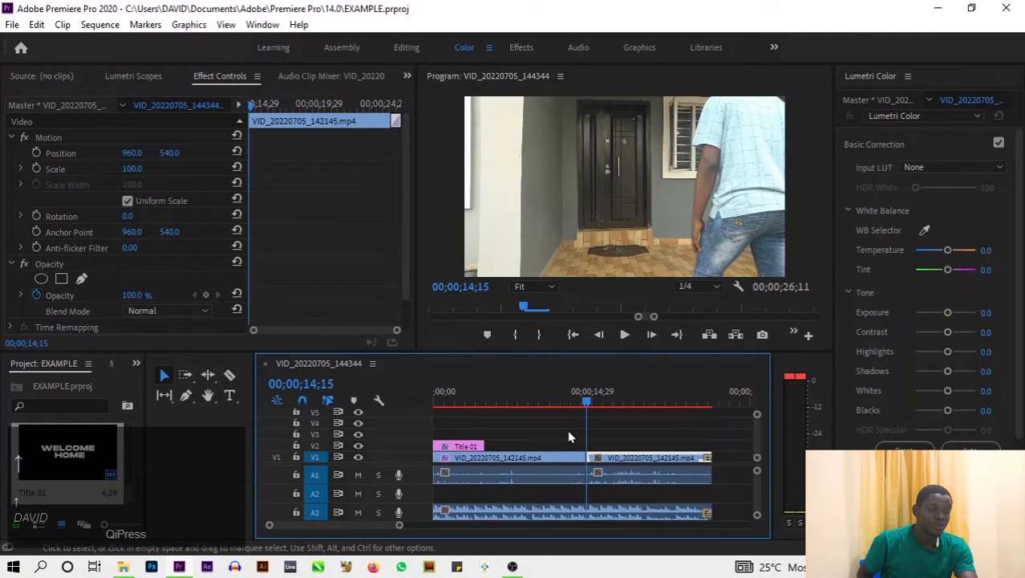
Save the project and split the first V1 clip with the Razor tool at 00;00;14;12, three frames before the cut
{"action": "key", "text": "="}
{"action": "key", "text": "="}
{"action": "key", "text": "="}
{"action": "key", "text": "="}
{"action": "key", "text": "="}
{"action": "key", "text": "="}
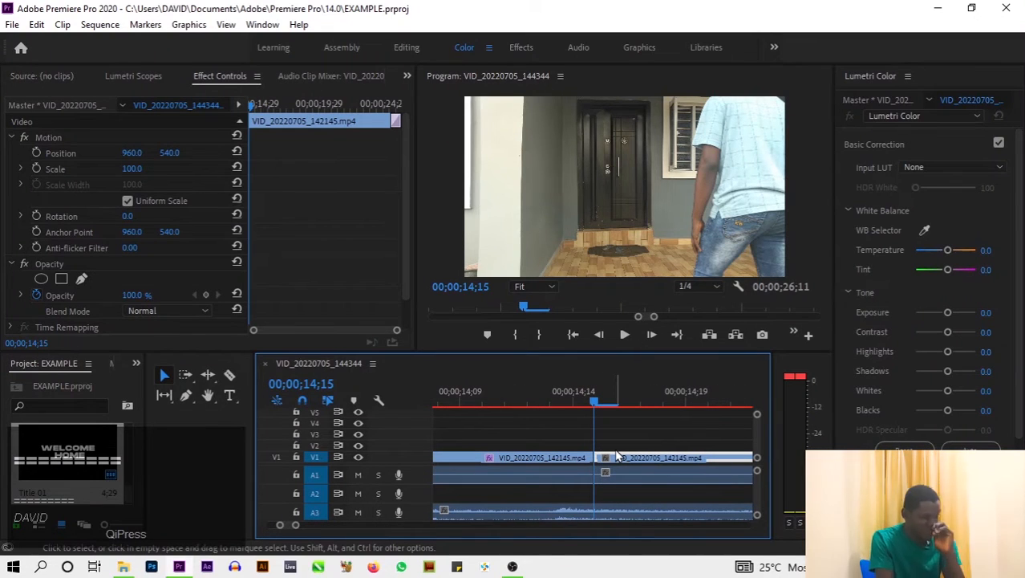
{"action": "key", "text": "ctrl+s"}
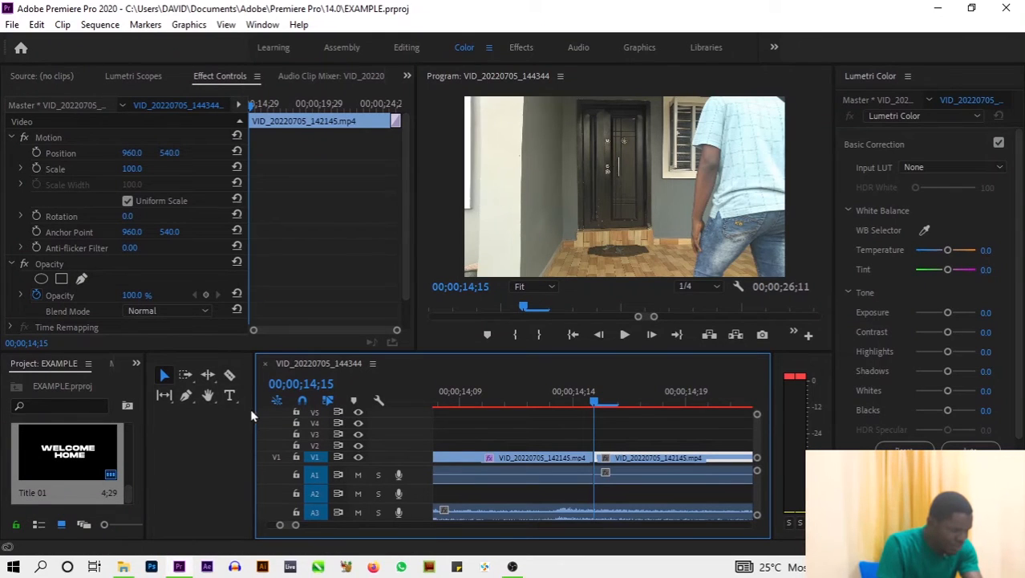
{"action": "left_click_drag", "start_coordinate": [250, 411], "coordinate": [190, 429]}
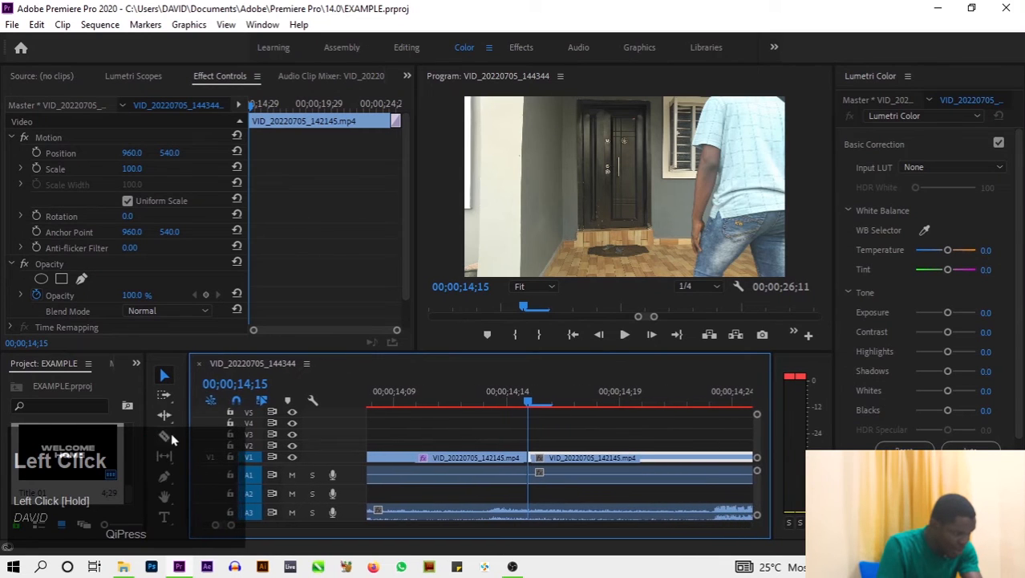
{"action": "left_click", "coordinate": [166, 438]}
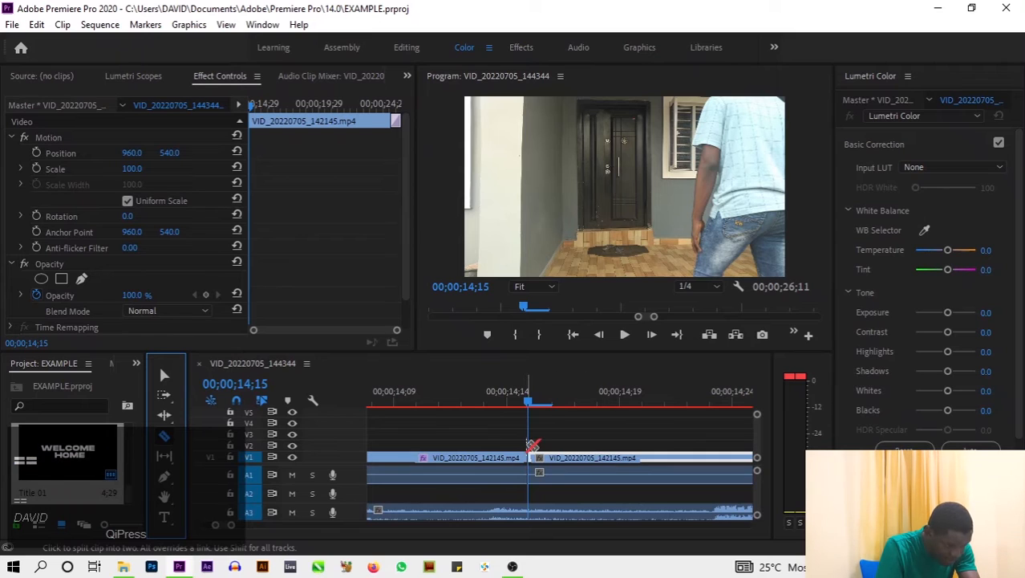
{"action": "left_click", "coordinate": [525, 382]}
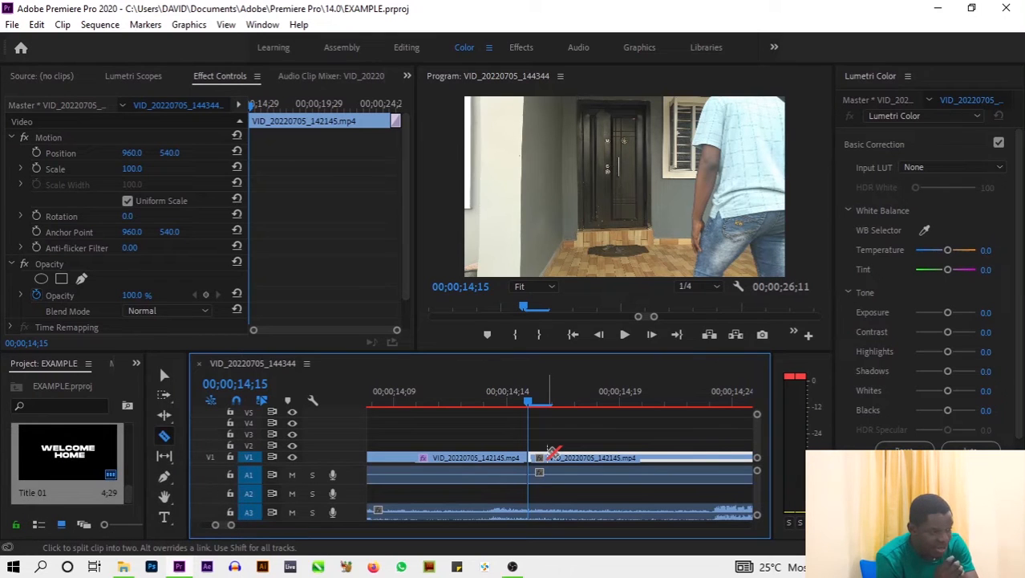
{"action": "key", "text": "Left"}
{"action": "key", "text": "Left"}
{"action": "key", "text": "Left"}
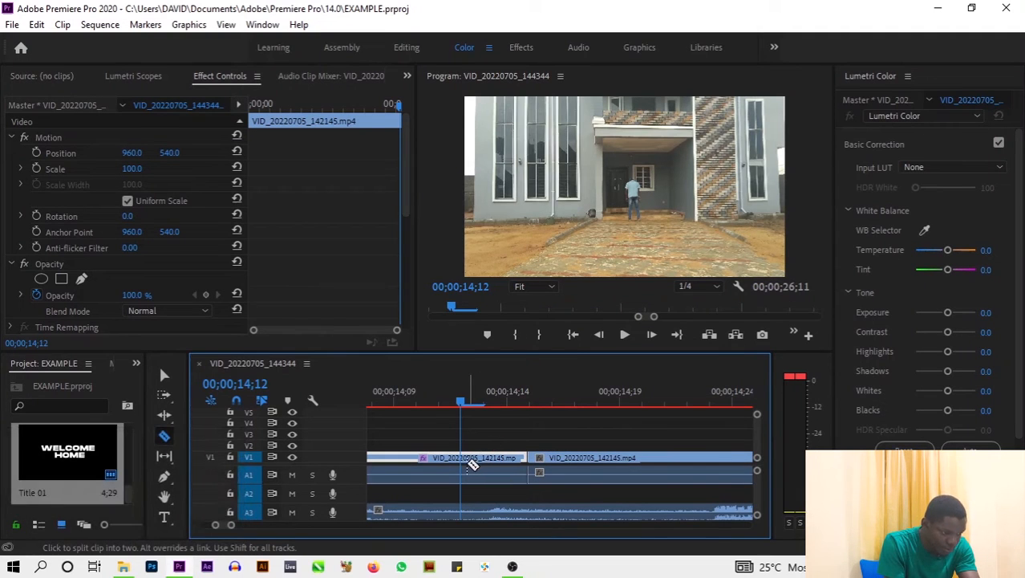
{"action": "left_click", "coordinate": [471, 463]}
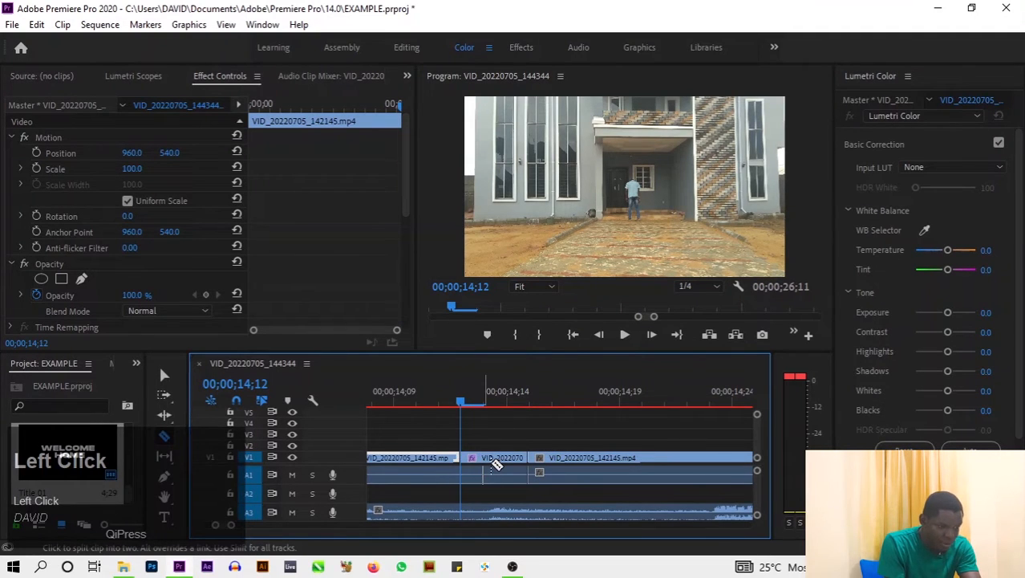
Split the second V1 clip with the Razor tool at 00;00;14;18, three frames after the cut, and return to the Selection tool
{"action": "key", "text": "Right"}
{"action": "key", "text": "Right"}
{"action": "key", "text": "Right"}
{"action": "key", "text": "Right"}
{"action": "key", "text": "Right"}
{"action": "key", "text": "Right"}
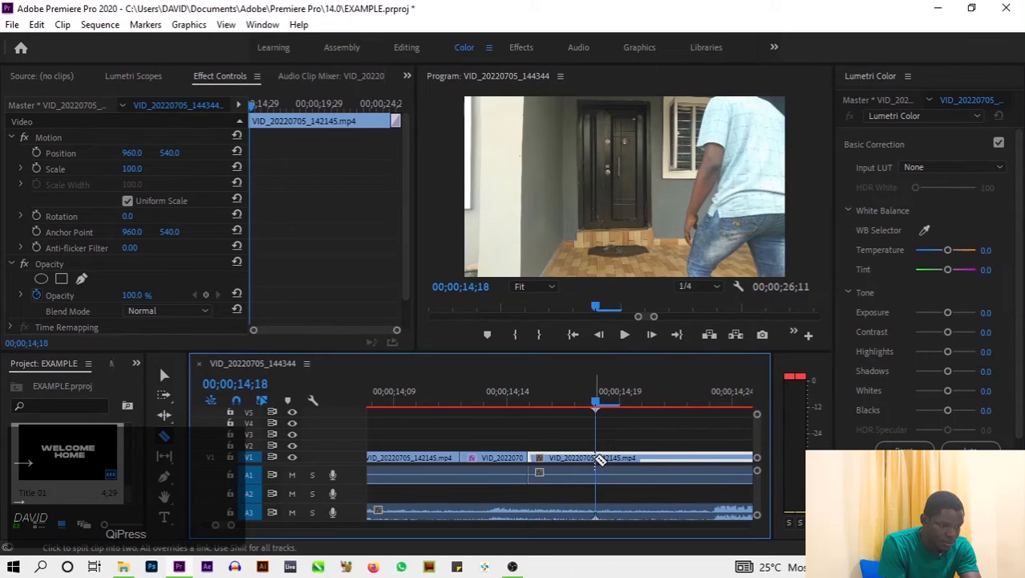
{"action": "left_click", "coordinate": [595, 458]}
{"action": "left_click", "coordinate": [160, 374]}
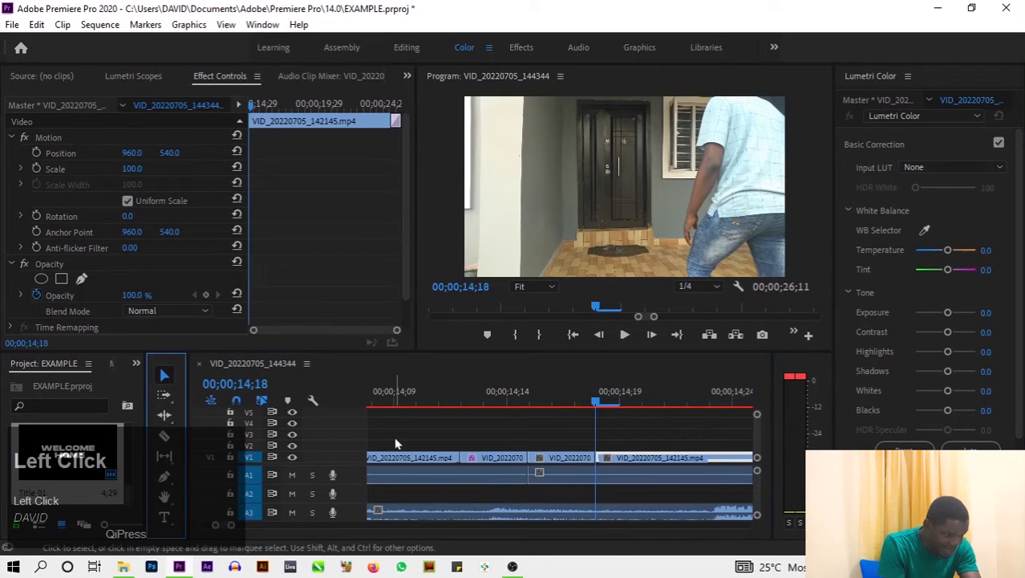
Nest the two short V1 pieces on either side of the cut under the default name and save the project
{"action": "left_click_drag", "start_coordinate": [467, 427], "coordinate": [543, 458]}
{"action": "right_click", "coordinate": [543, 458]}
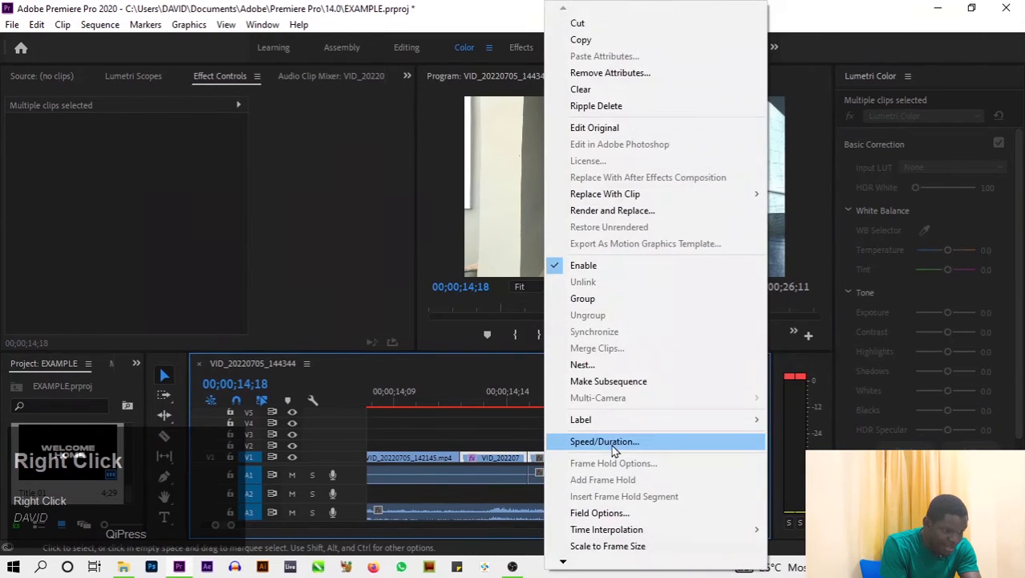
{"action": "left_click", "coordinate": [608, 364]}
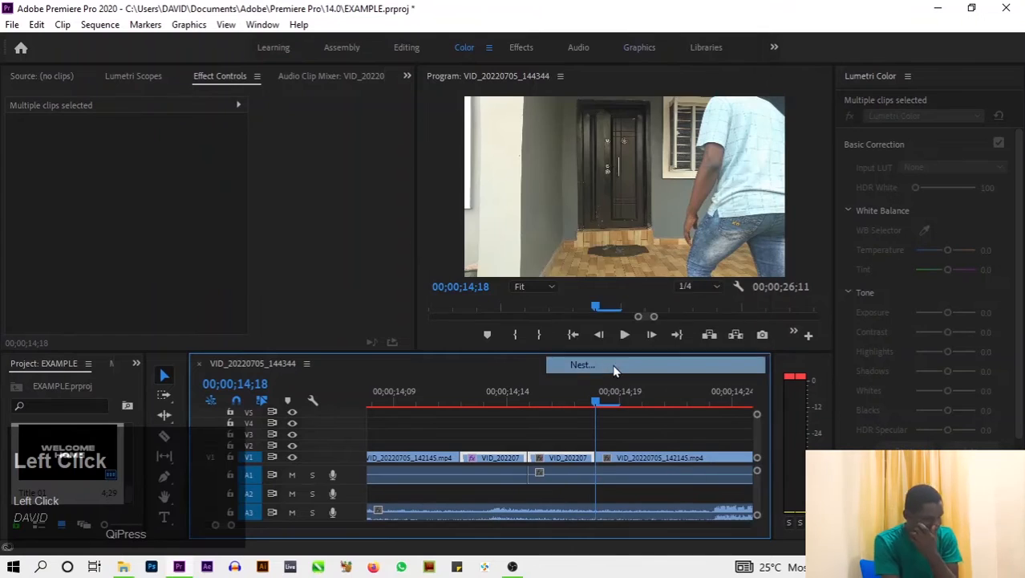
{"action": "left_click", "coordinate": [476, 303]}
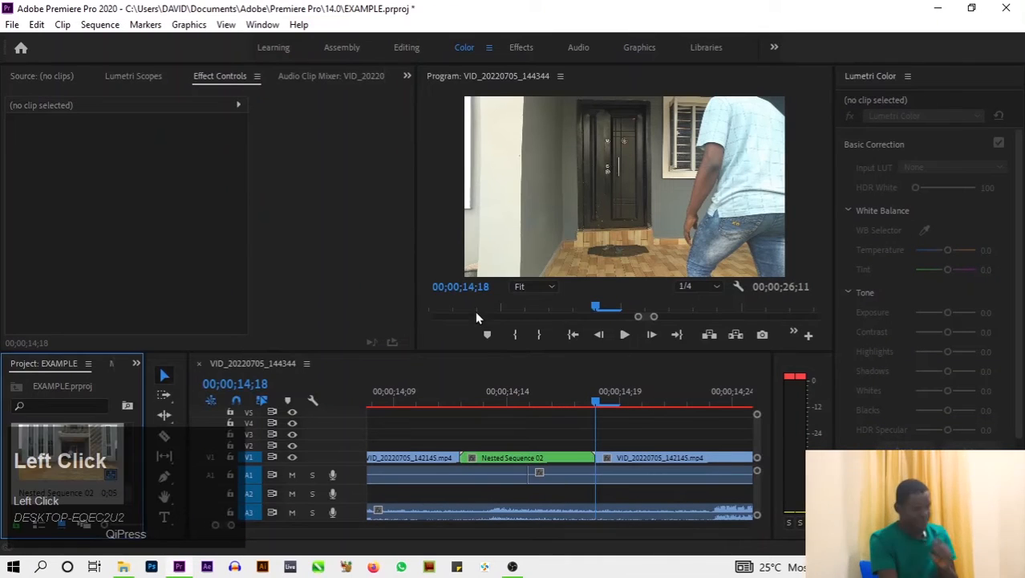
{"action": "left_click", "coordinate": [554, 463]}
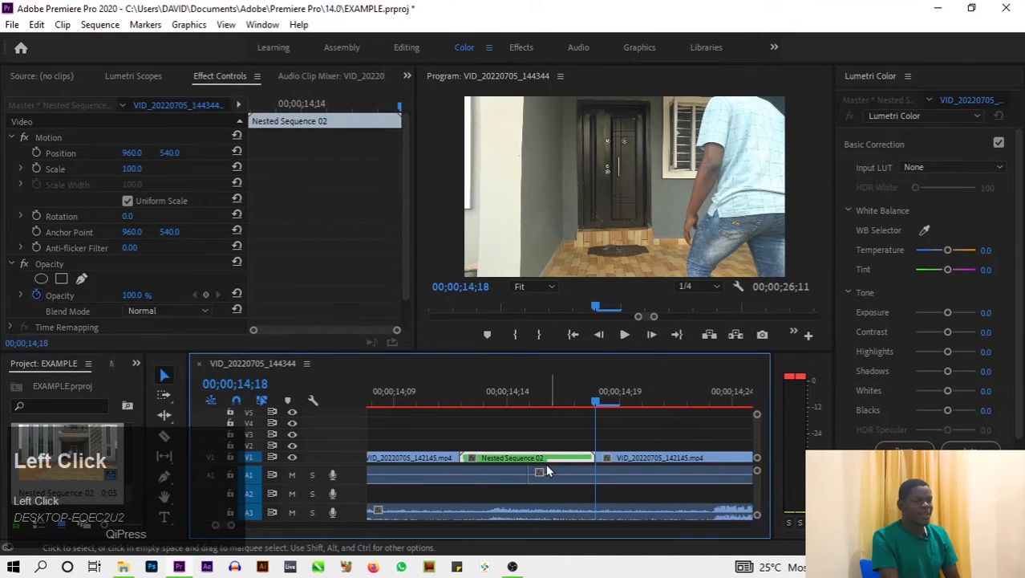
{"action": "key", "text": "ctrl+s"}
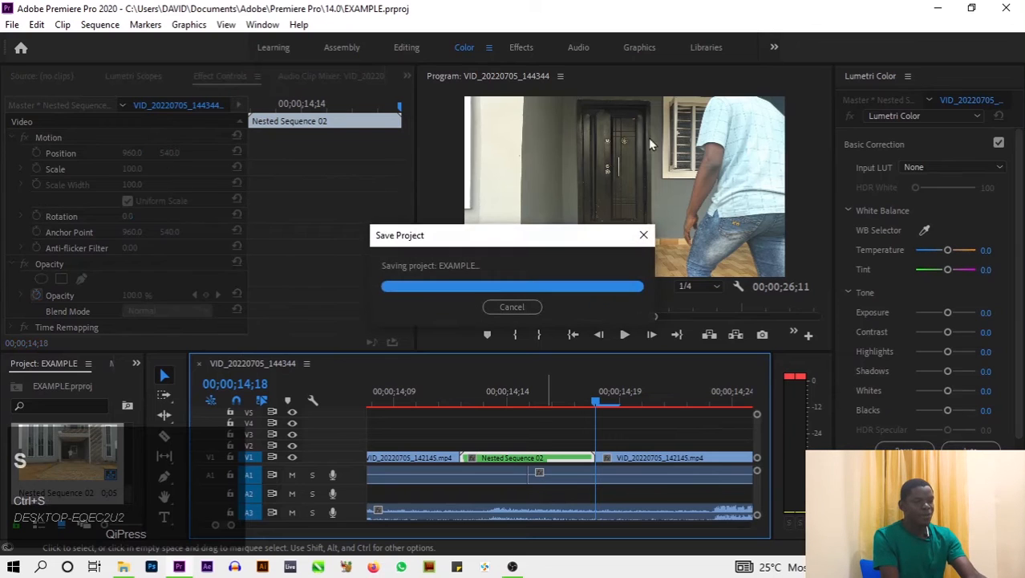
Switch to the Effects workspace, search the effects for "transfor" and apply the Distort Transform effect to Nested Sequence 02
{"action": "left_click", "coordinate": [522, 50]}
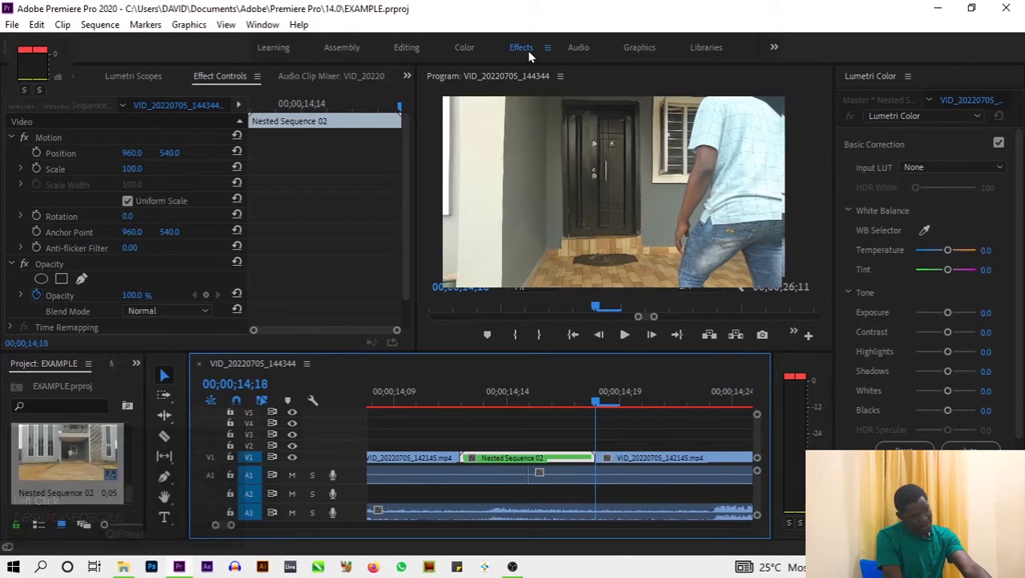
{"action": "left_click", "coordinate": [923, 97]}
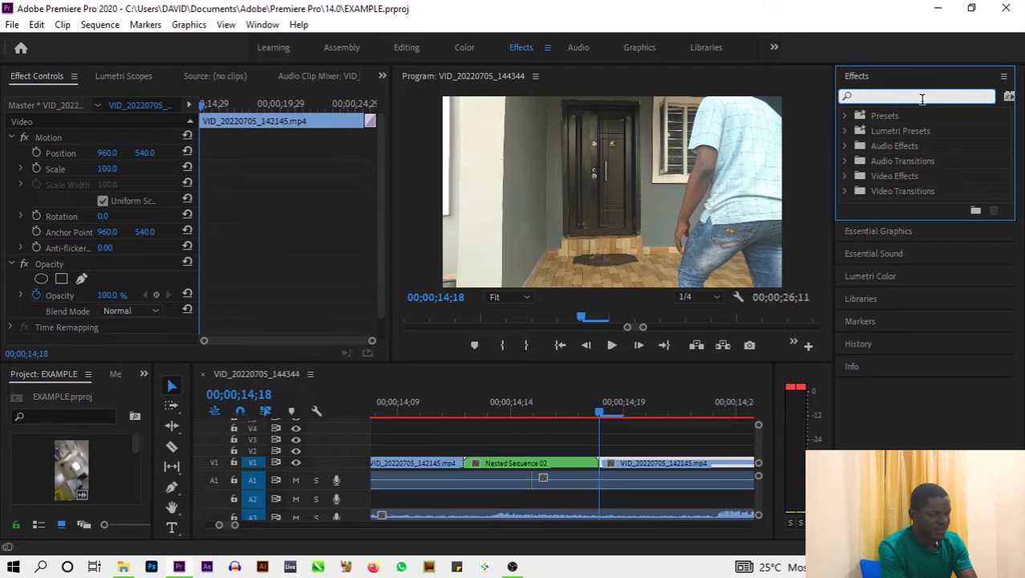
{"action": "type", "text": "tran"}
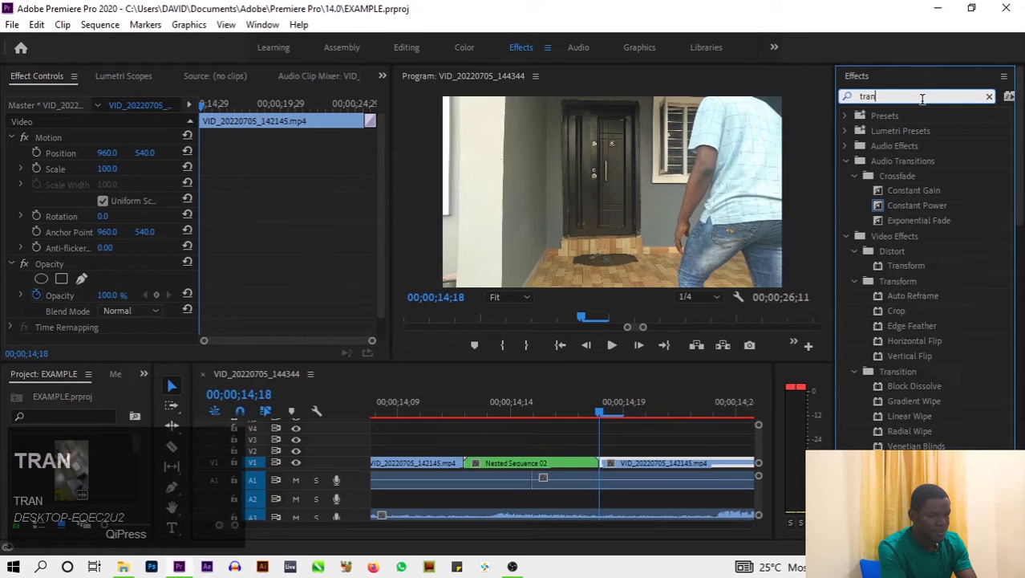
{"action": "type", "text": "sfor"}
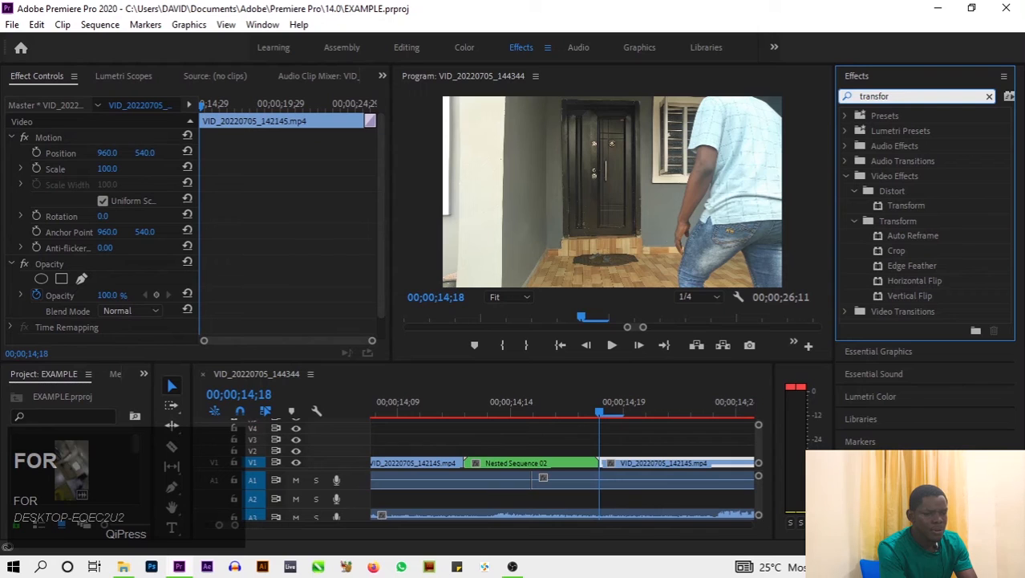
{"action": "left_click_drag", "start_coordinate": [917, 210], "coordinate": [798, 309]}
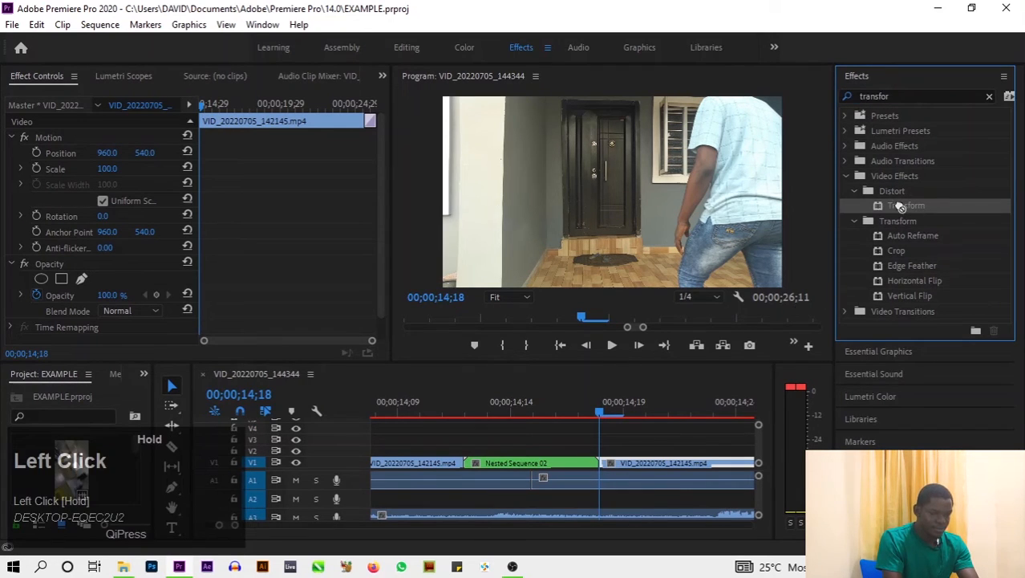
{"action": "left_click_drag", "start_coordinate": [903, 205], "coordinate": [549, 470]}
Turn on Scale keyframing in the Transform effect of Nested Sequence 02 at its first frame, 00;00;14;12
{"action": "left_click_drag", "start_coordinate": [550, 413], "coordinate": [520, 413]}
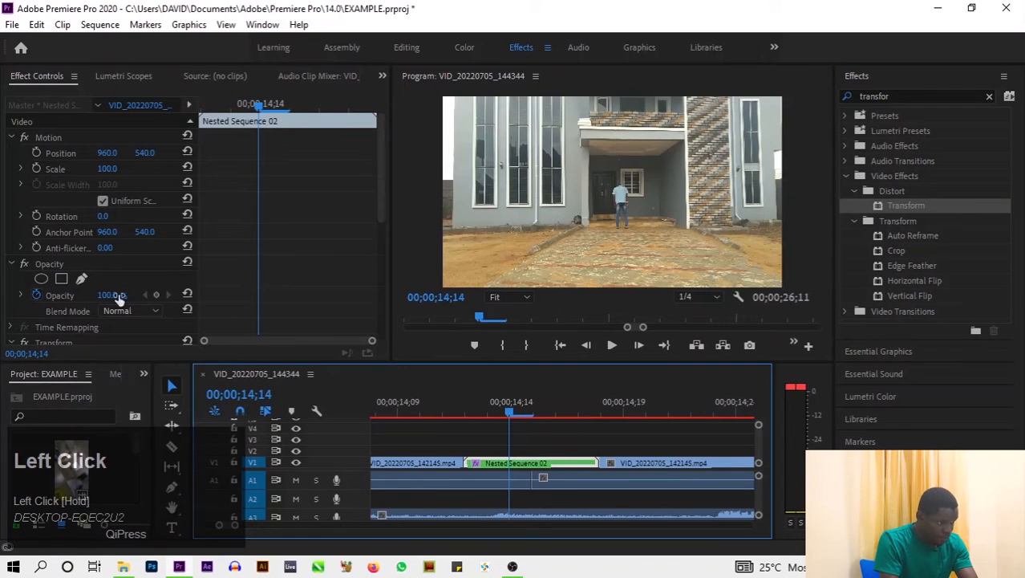
{"action": "scroll", "coordinate": [201, 265], "scroll_direction": "down", "scroll_amount": 5}
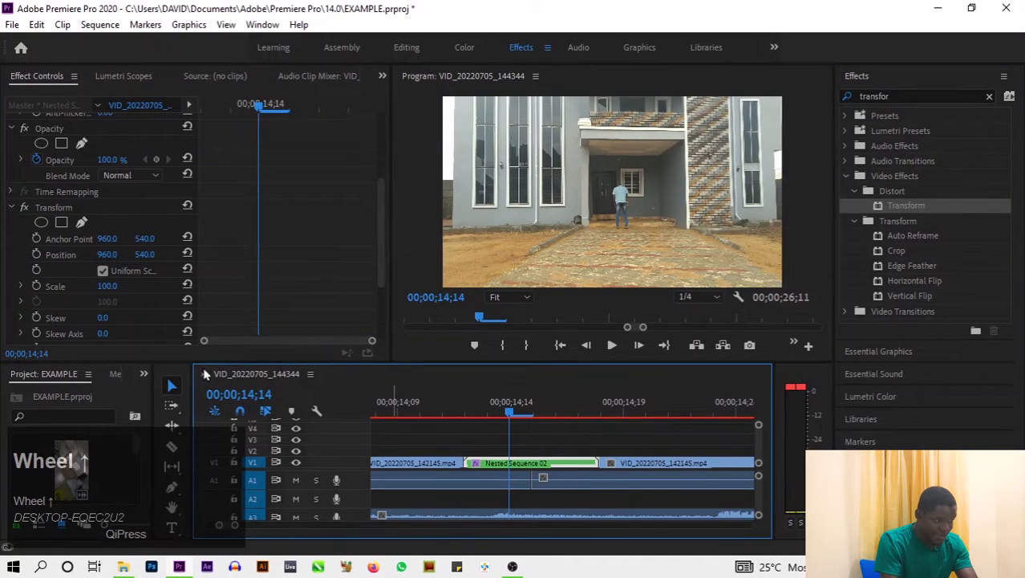
{"action": "scroll", "coordinate": [245, 241], "scroll_direction": "down", "scroll_amount": 3}
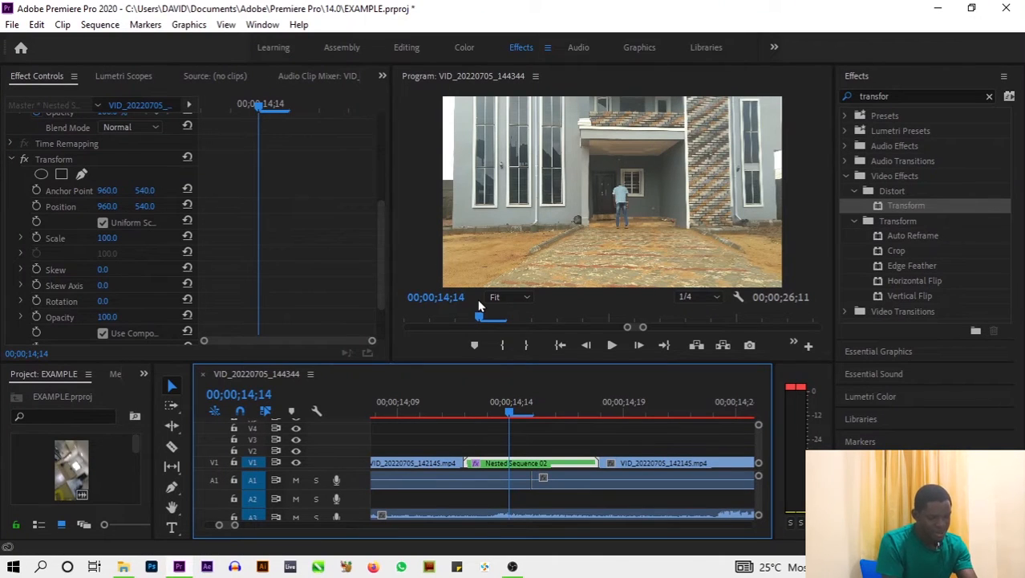
{"action": "key", "text": "Left"}
{"action": "key", "text": "Left"}
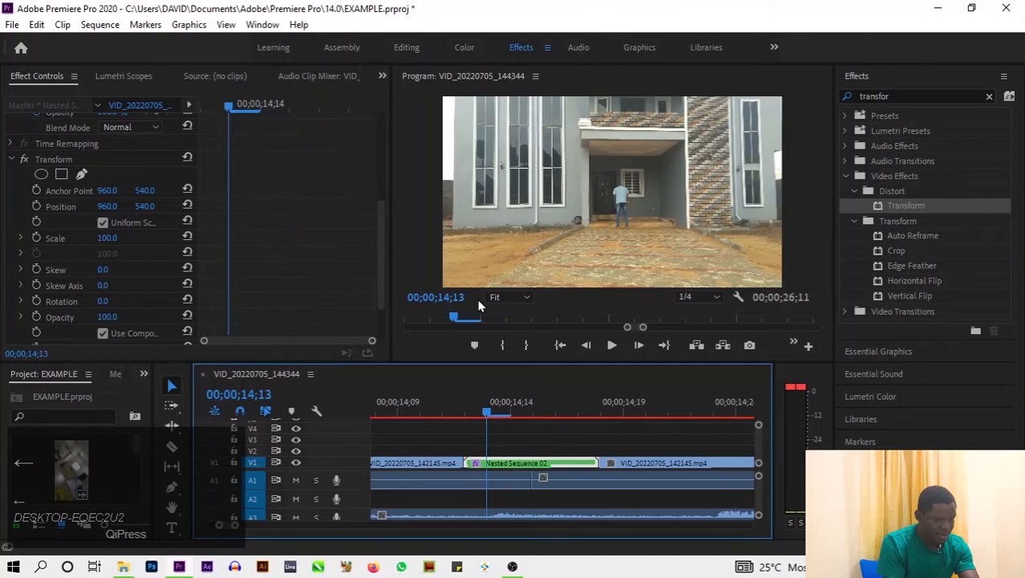
{"action": "left_click", "coordinate": [42, 238]}
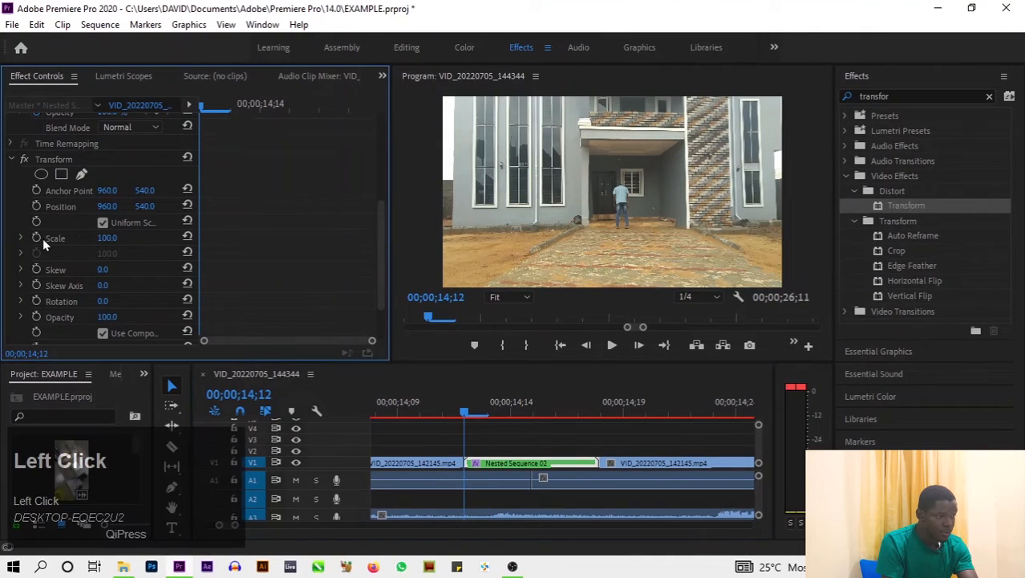
{"action": "left_click", "coordinate": [37, 238]}
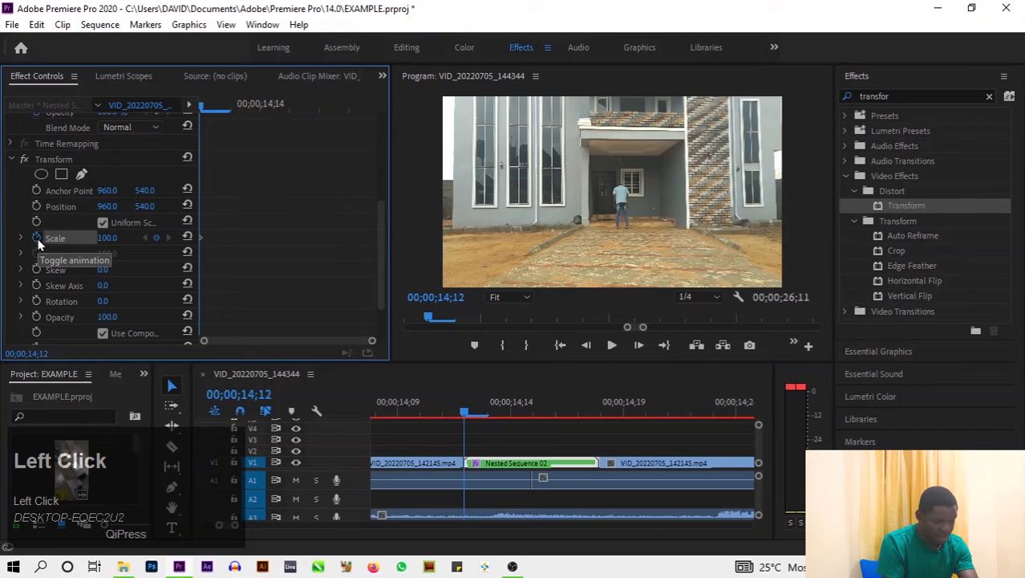
Add a Transform Scale keyframe of 300 on the nested sequence three frames in, at 00;00;14;15
{"action": "key", "text": "Right"}
{"action": "key", "text": "Right"}
{"action": "key", "text": "Right"}
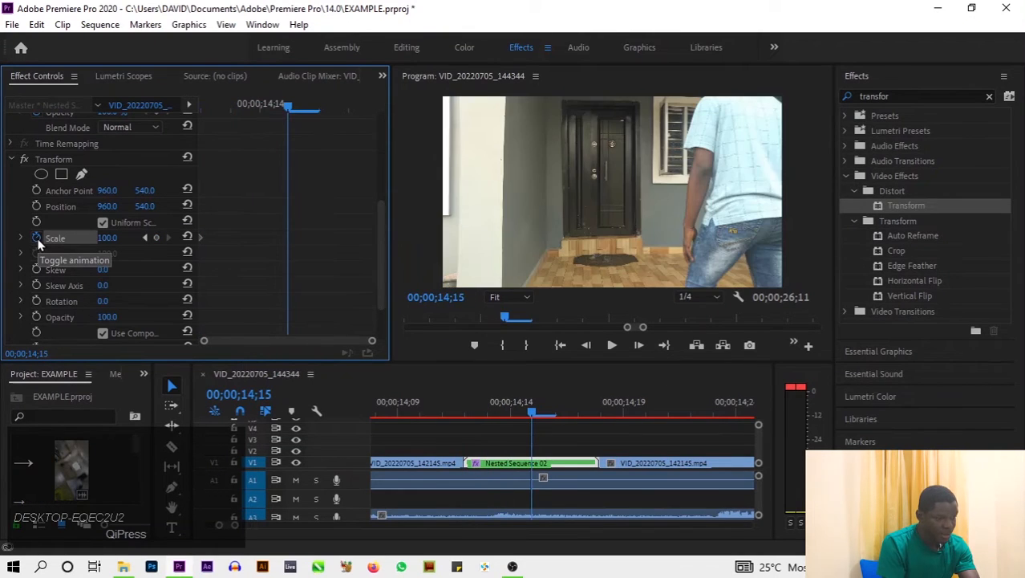
{"action": "left_click", "coordinate": [107, 238]}
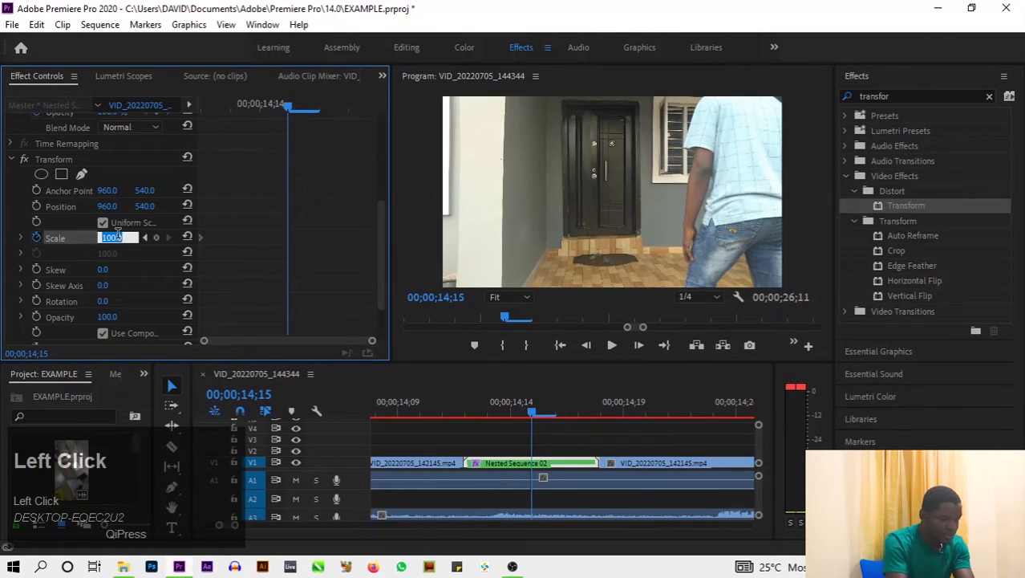
{"action": "key", "text": "BackSpace"}
{"action": "type", "text": "300"}
{"action": "key", "text": "Return"}
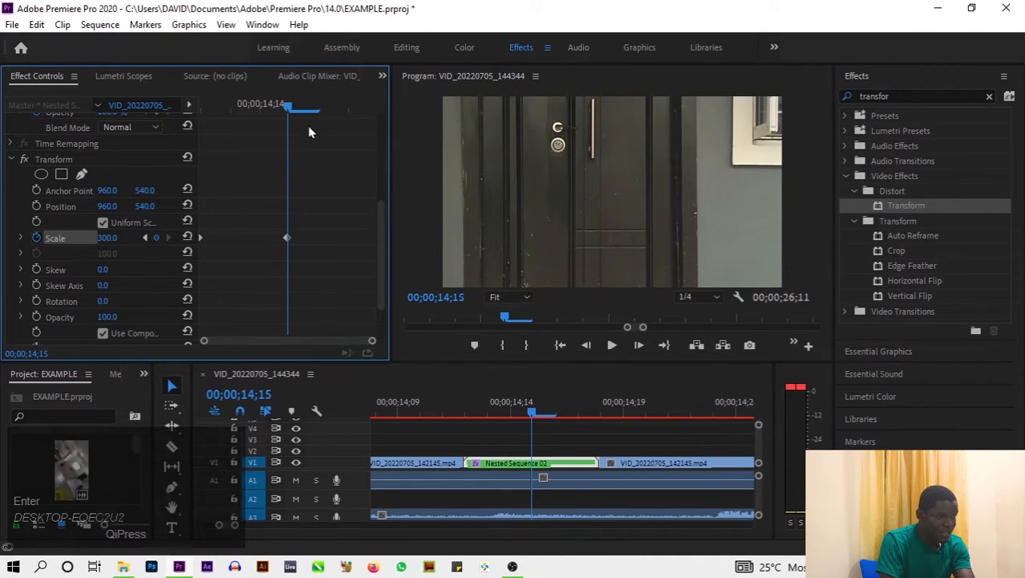
Turn on Motion Scale keyframing for the V1 clip following the nested sequence at 00;00;14;18
{"action": "key", "text": "Right"}
{"action": "key", "text": "Right"}
{"action": "key", "text": "Right"}
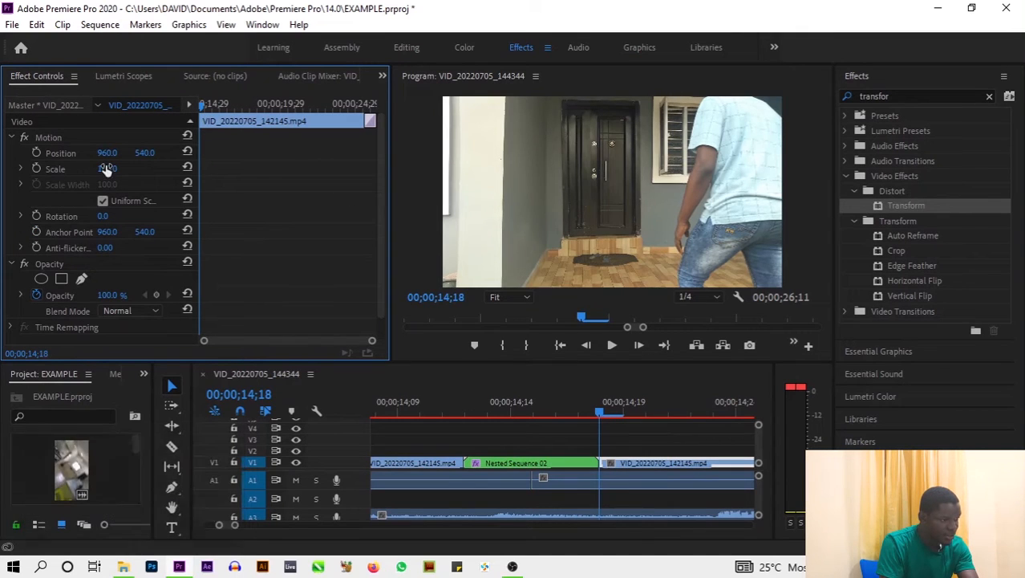
{"action": "left_click", "coordinate": [35, 169]}
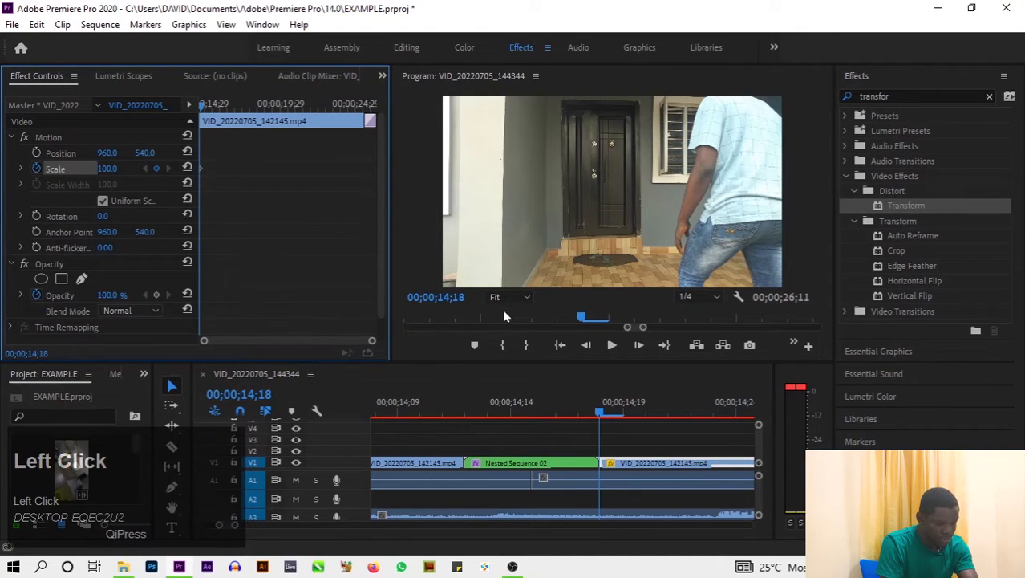
Add a Transform Scale keyframe of 100 on the nested sequence at 00;00;14;17 and move that keyframe to the end of the nest
{"action": "key", "text": "Left"}
{"action": "key", "text": "Left"}
{"action": "key", "text": "Left"}
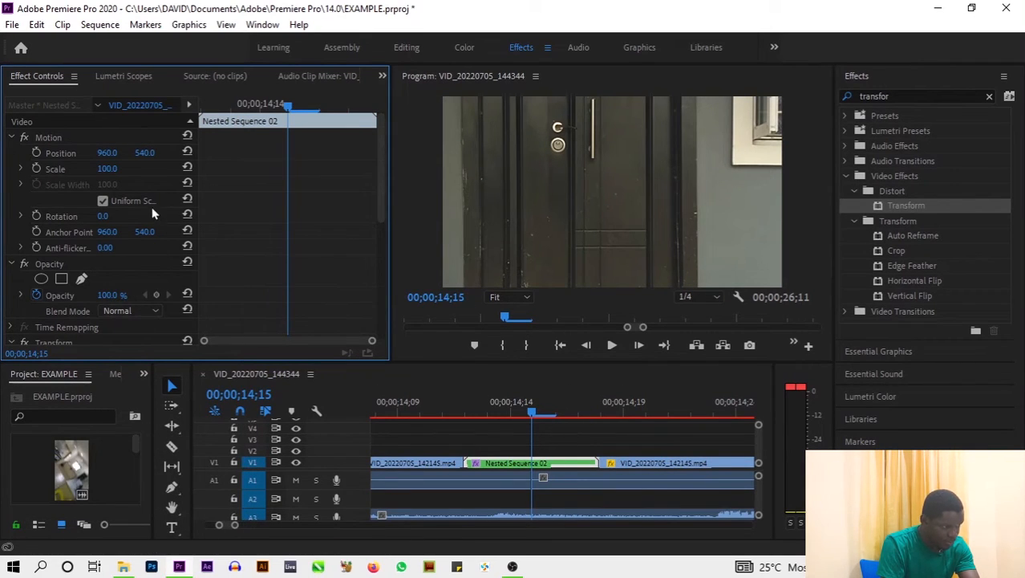
{"action": "scroll", "coordinate": [117, 203], "scroll_direction": "down", "scroll_amount": 3}
{"action": "scroll", "coordinate": [273, 193], "scroll_direction": "down", "scroll_amount": 3}
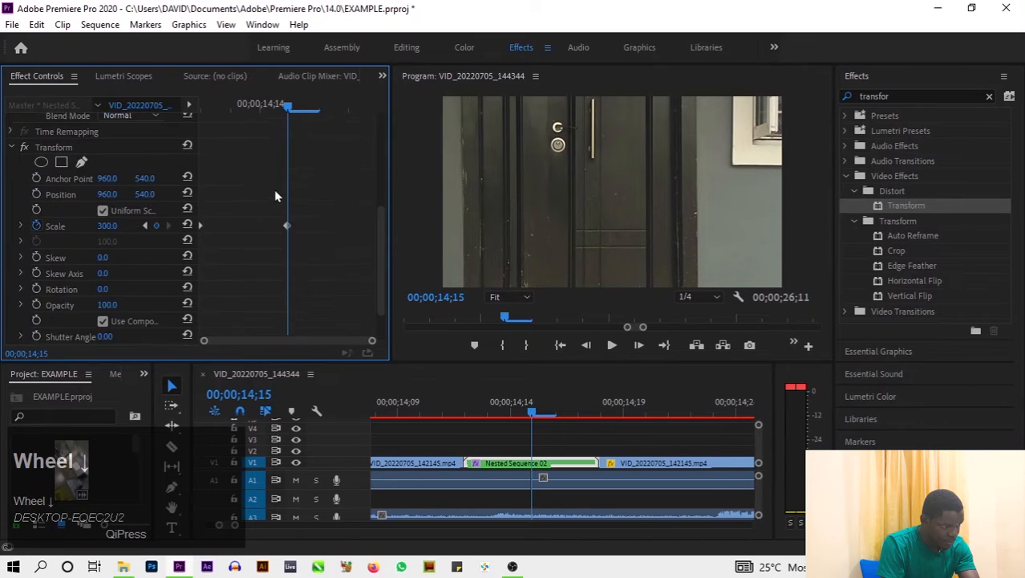
{"action": "scroll", "coordinate": [291, 197], "scroll_direction": "up", "scroll_amount": 2}
{"action": "scroll", "coordinate": [291, 199], "scroll_direction": "up", "scroll_amount": 4}
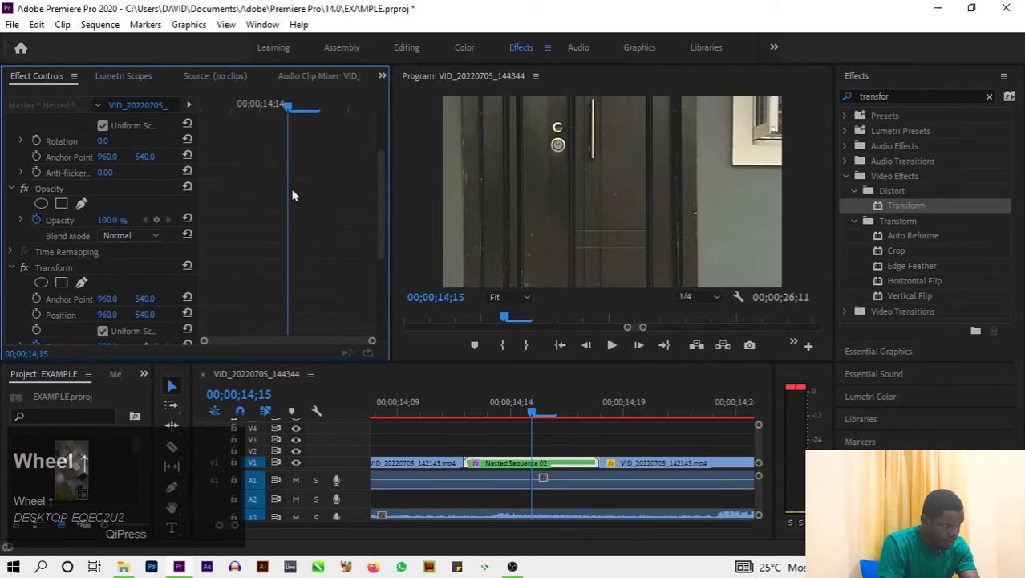
{"action": "scroll", "coordinate": [293, 195], "scroll_direction": "down", "scroll_amount": 4}
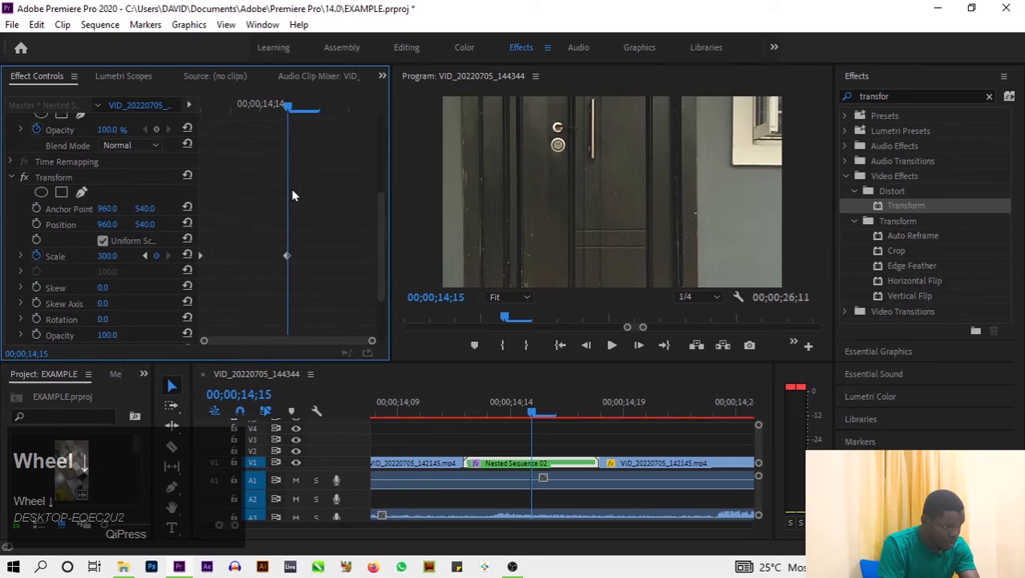
{"action": "left_click", "coordinate": [147, 257]}
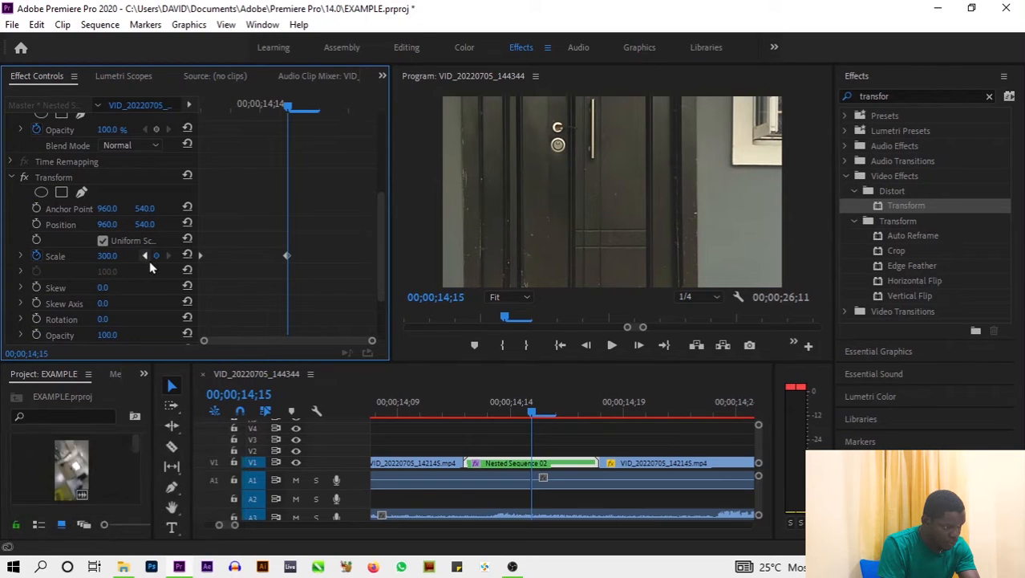
{"action": "left_click", "coordinate": [165, 256]}
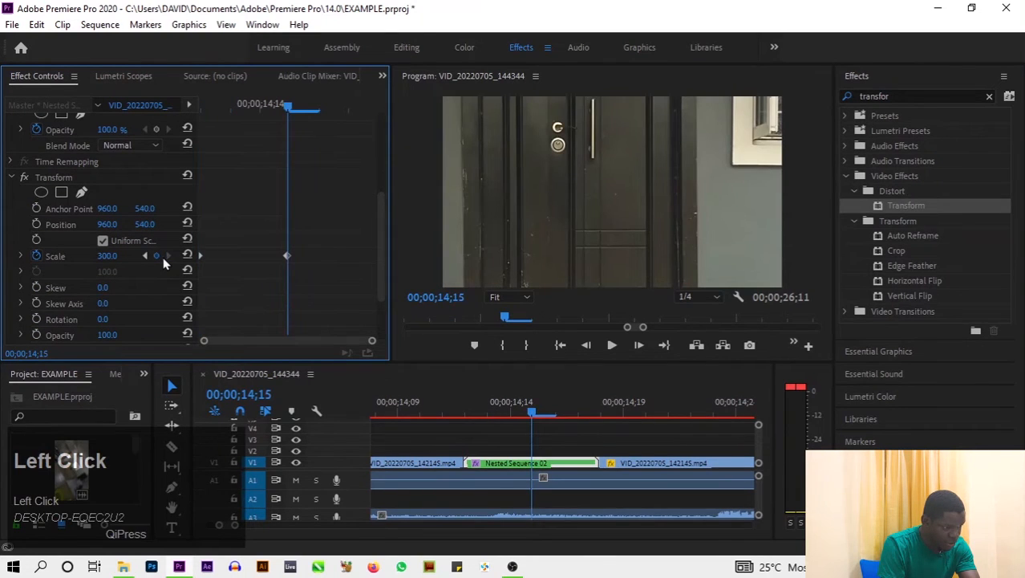
{"action": "left_click_drag", "start_coordinate": [289, 107], "coordinate": [345, 127]}
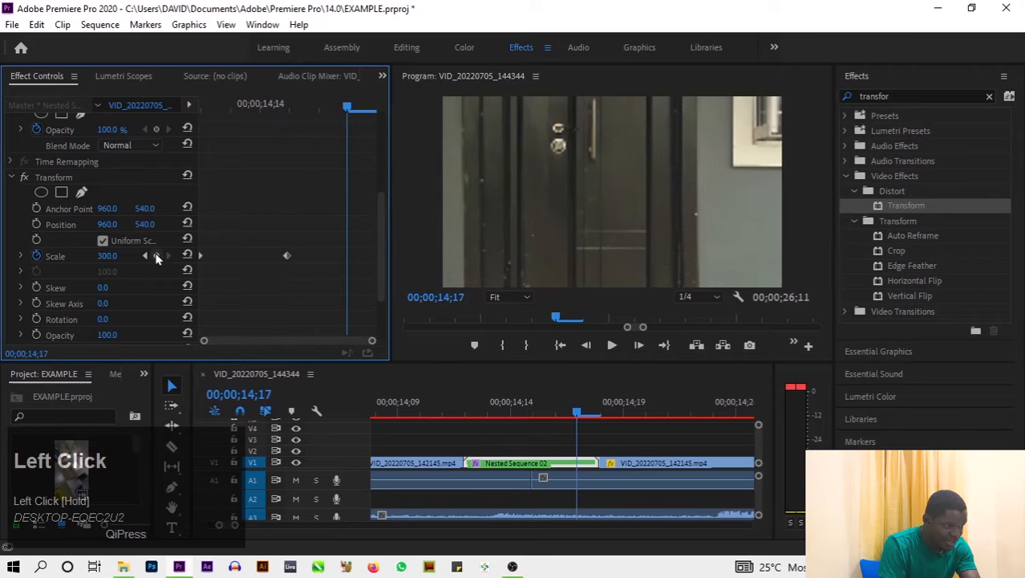
{"action": "left_click", "coordinate": [117, 255]}
{"action": "key", "text": "BackSpace"}
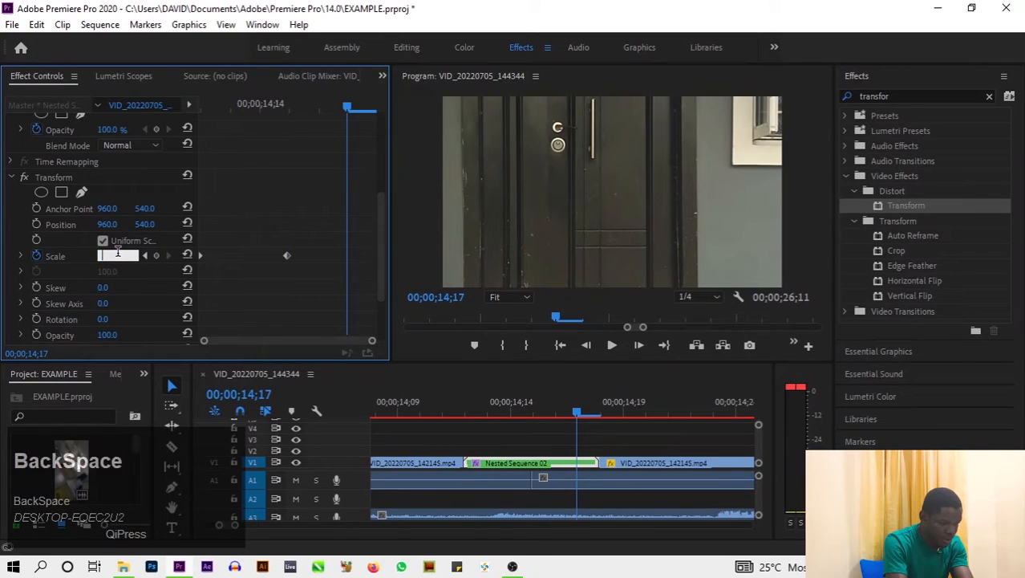
{"action": "type", "text": "100"}
{"action": "key", "text": "Return"}
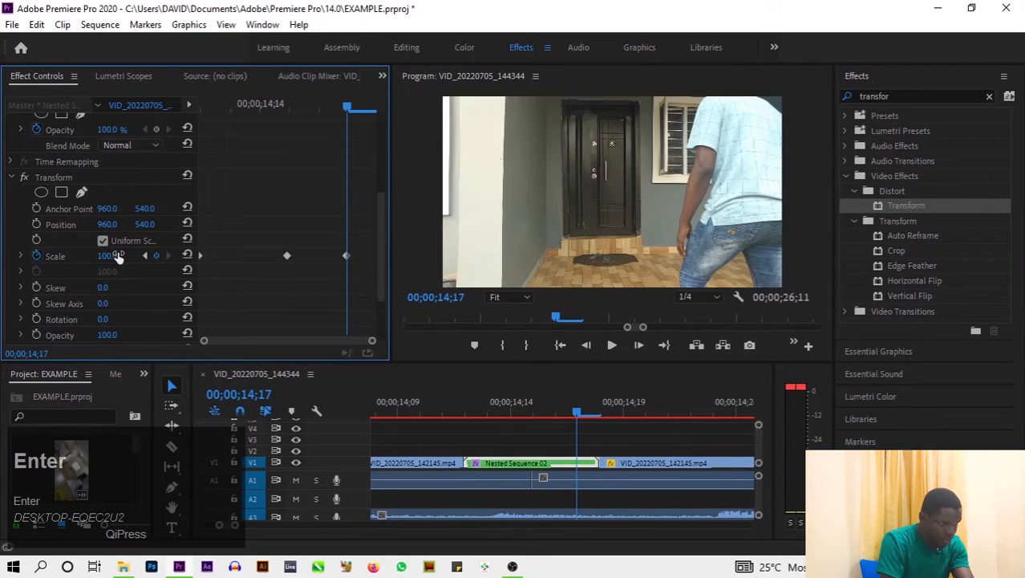
{"action": "left_click_drag", "start_coordinate": [346, 258], "coordinate": [393, 273]}
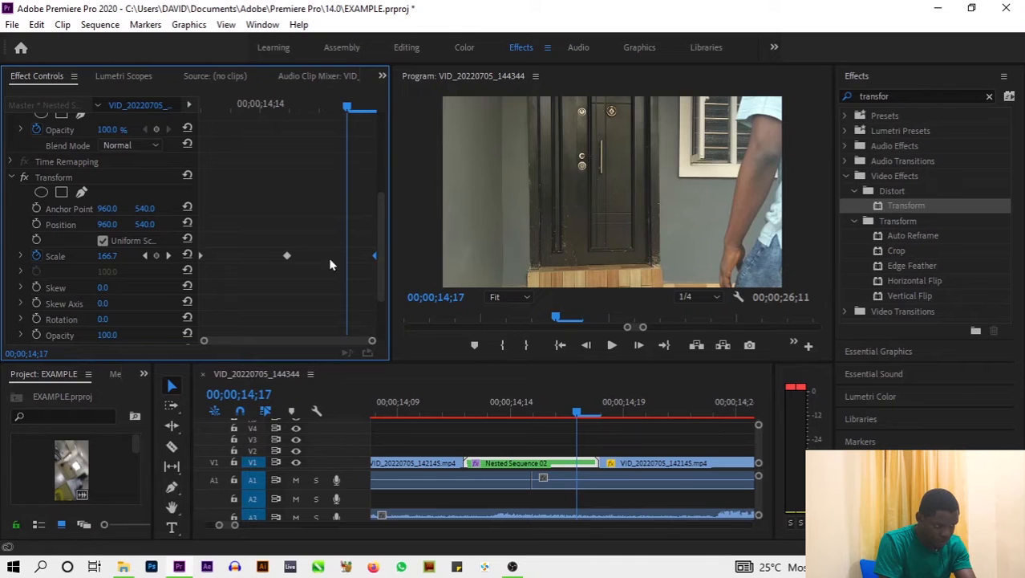
{"action": "left_click", "coordinate": [354, 113]}
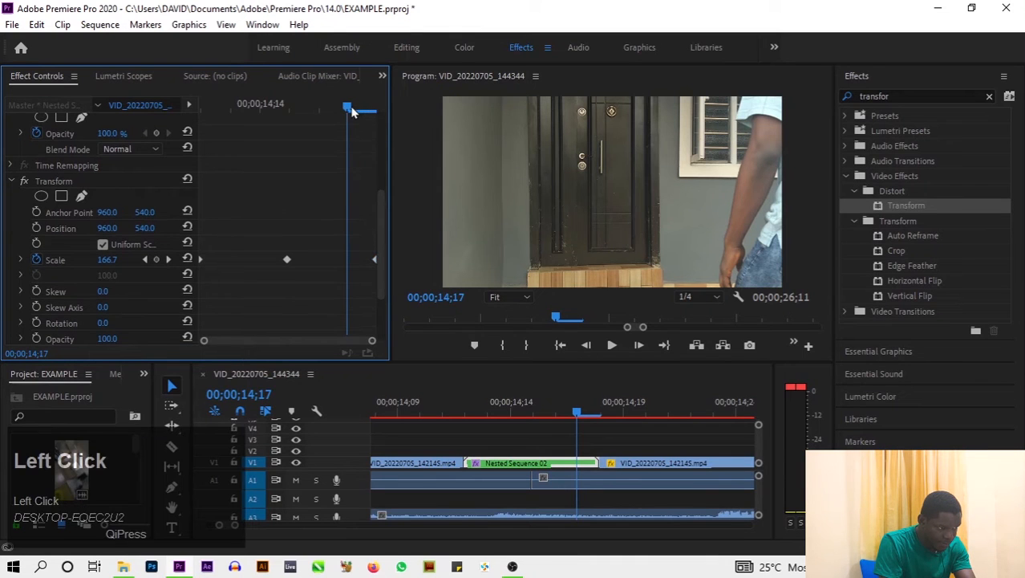
{"action": "left_click_drag", "start_coordinate": [351, 107], "coordinate": [375, 120]}
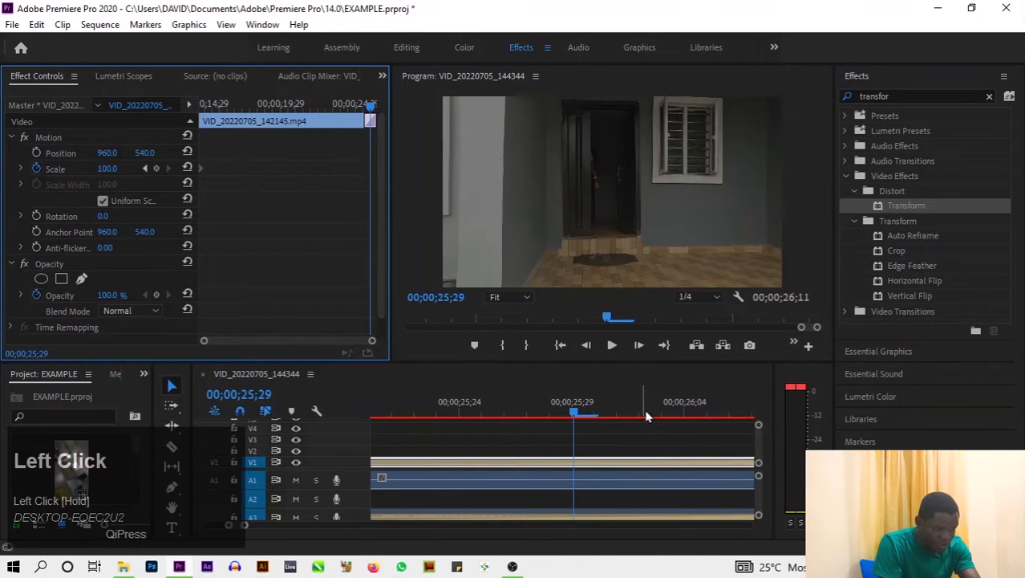
{"action": "left_click", "coordinate": [591, 431]}
{"action": "key", "text": "minus"}
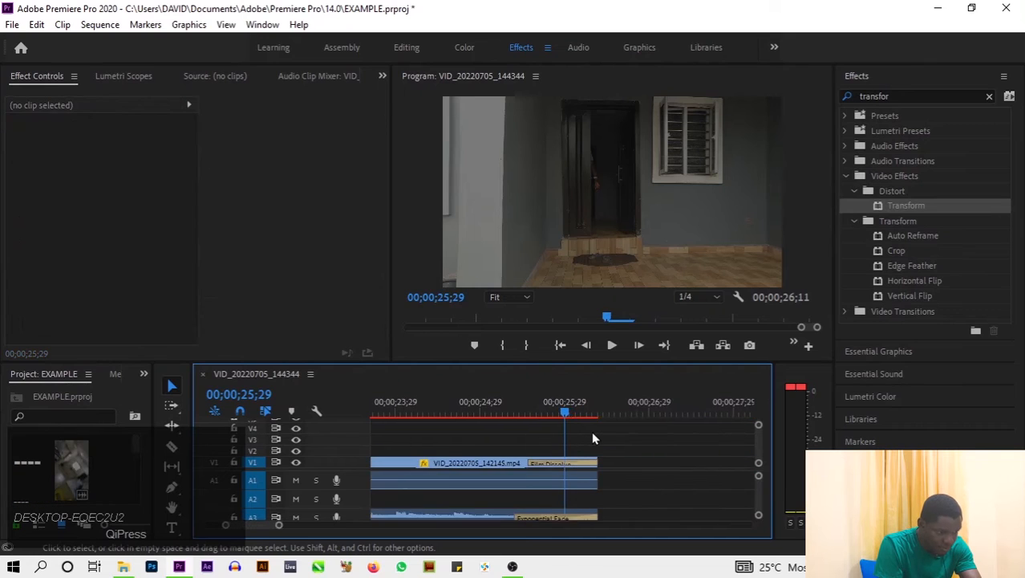
{"action": "key", "text": "minus"}
{"action": "key", "text": "minus"}
{"action": "key", "text": "minus"}
{"action": "key", "text": "Down"}
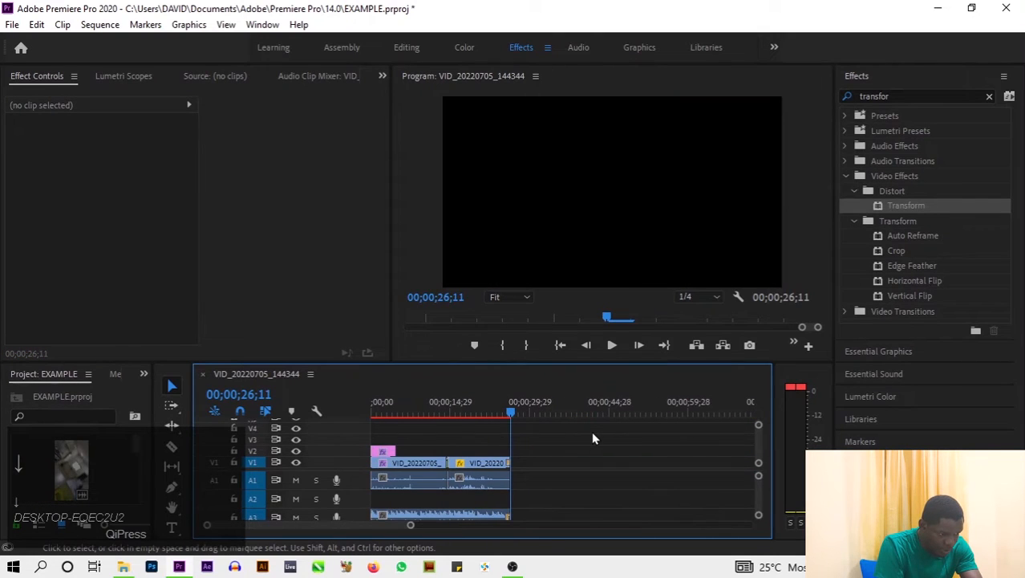
{"action": "key", "text": "Up"}
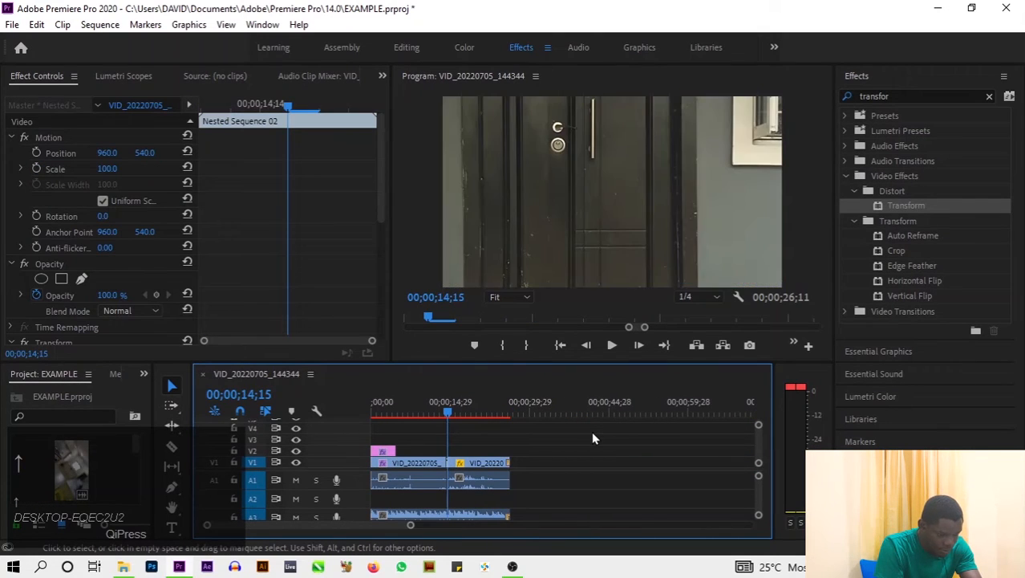
{"action": "key", "text": "equal"}
{"action": "key", "text": "equal"}
{"action": "key", "text": "equal"}
{"action": "key", "text": "equal"}
{"action": "key", "text": "equal"}
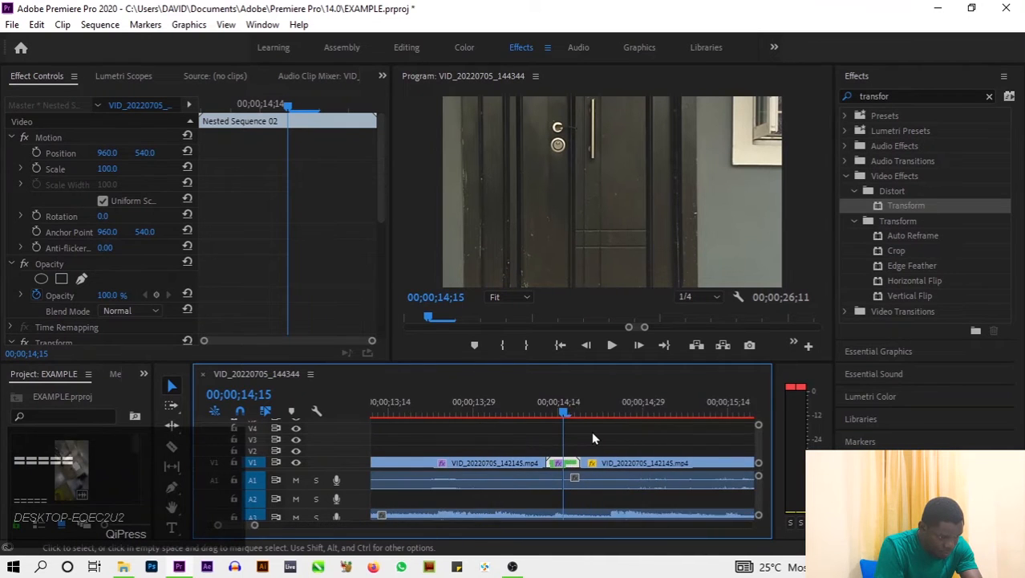
Play back the zoom transition from 00;00;14;12 and again from 00;00;14;00
{"action": "left_click", "coordinate": [497, 414]}
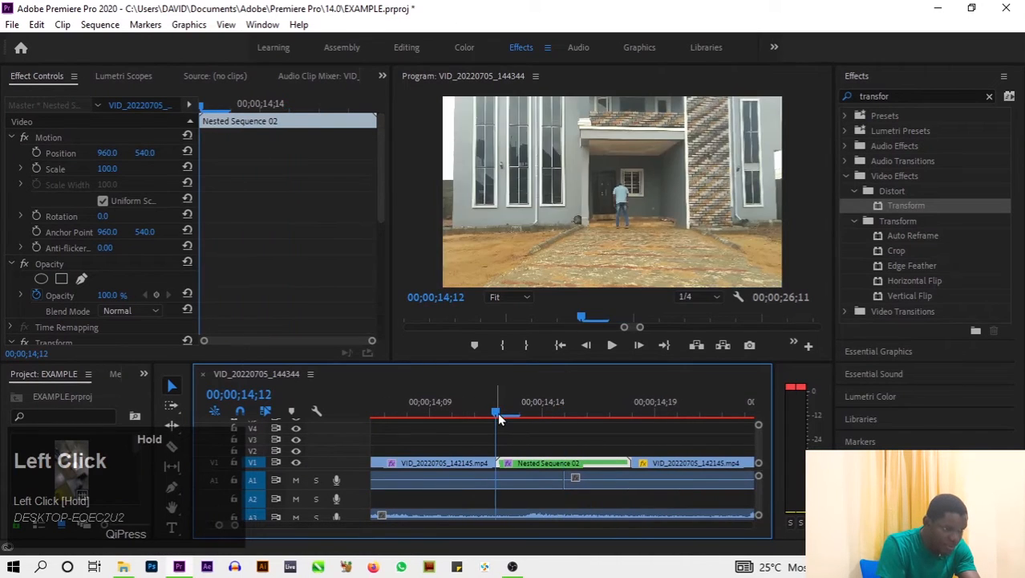
{"action": "key", "text": "space"}
{"action": "key", "text": "space"}
{"action": "key", "text": "minus"}
{"action": "key", "text": "minus"}
{"action": "key", "text": "minus"}
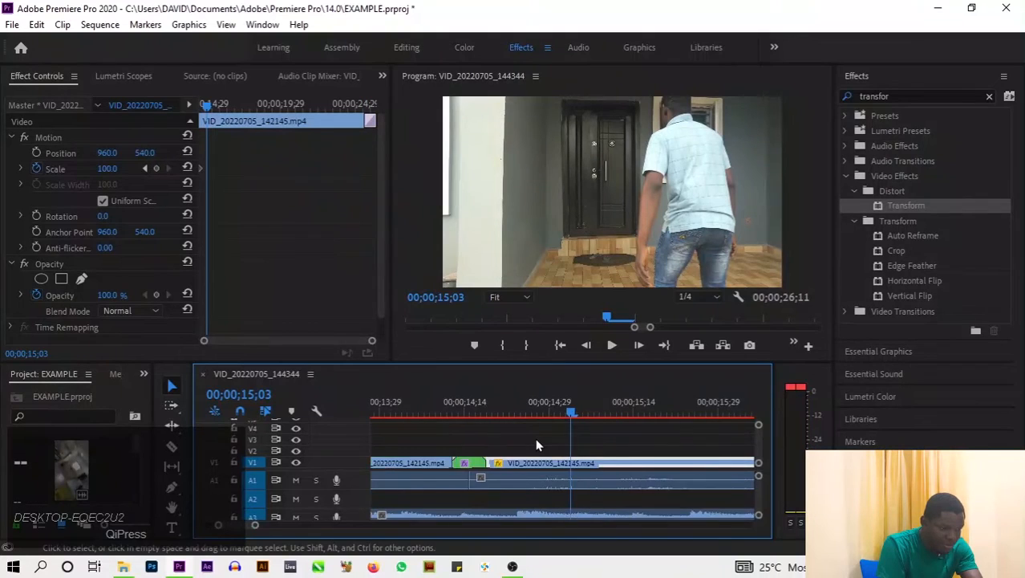
{"action": "left_click_drag", "start_coordinate": [567, 414], "coordinate": [474, 405]}
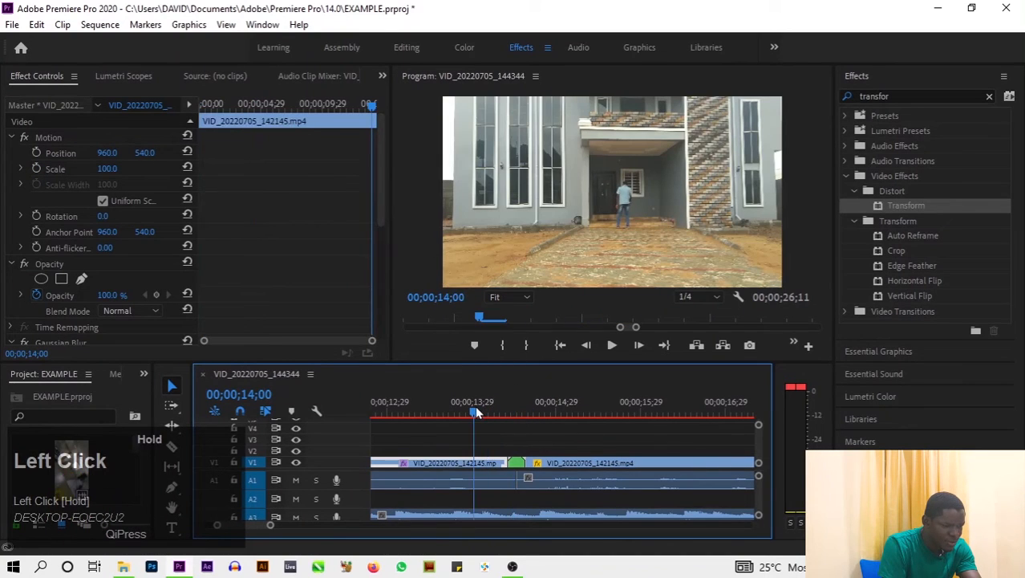
{"action": "key", "text": "space"}
Turn off Use Composition's Shutter Angle in the nested sequence's Transform effect and set the Shutter Angle to 360
{"action": "left_click_drag", "start_coordinate": [541, 413], "coordinate": [518, 428]}
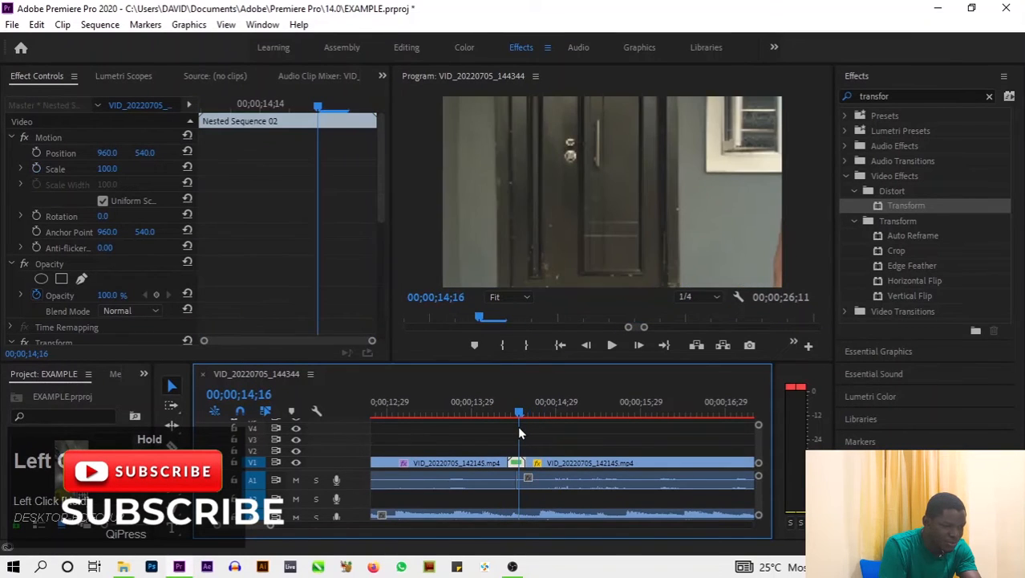
{"action": "scroll", "coordinate": [328, 304], "scroll_direction": "down", "scroll_amount": 5}
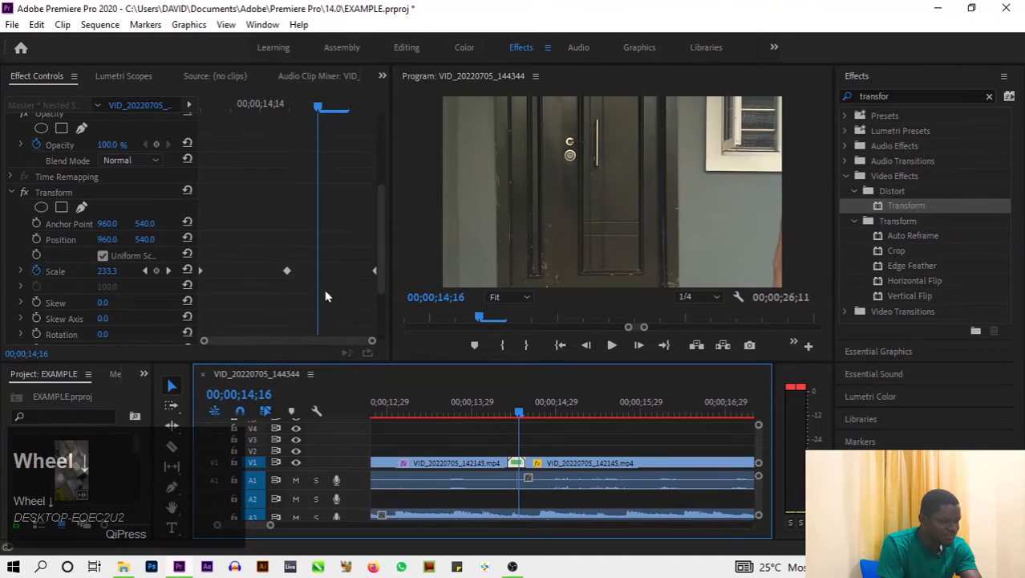
{"action": "scroll", "coordinate": [110, 278], "scroll_direction": "down", "scroll_amount": 3}
{"action": "scroll", "coordinate": [111, 281], "scroll_direction": "down", "scroll_amount": 1}
{"action": "left_click", "coordinate": [103, 275]}
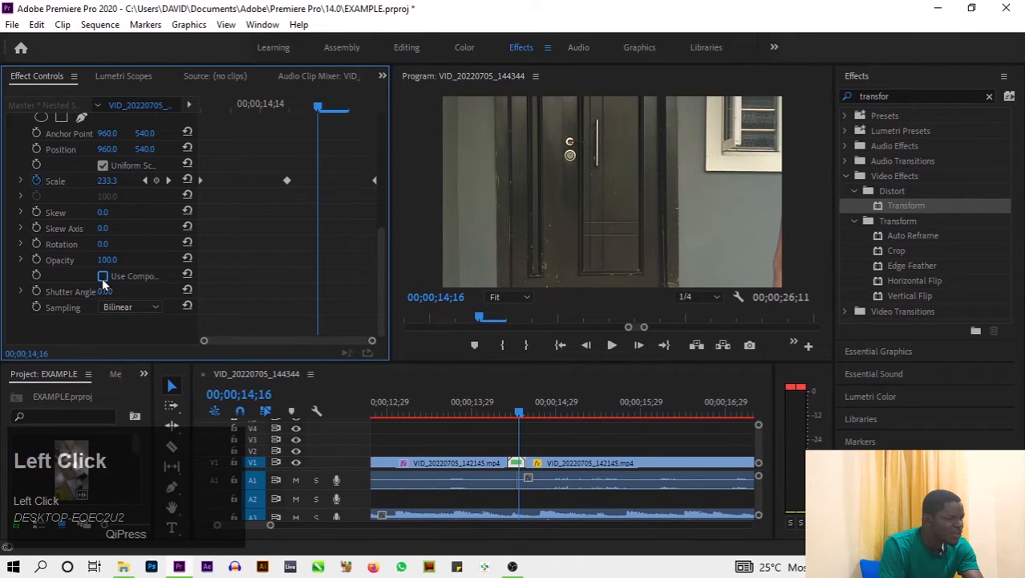
{"action": "left_click_drag", "start_coordinate": [110, 292], "coordinate": [161, 291]}
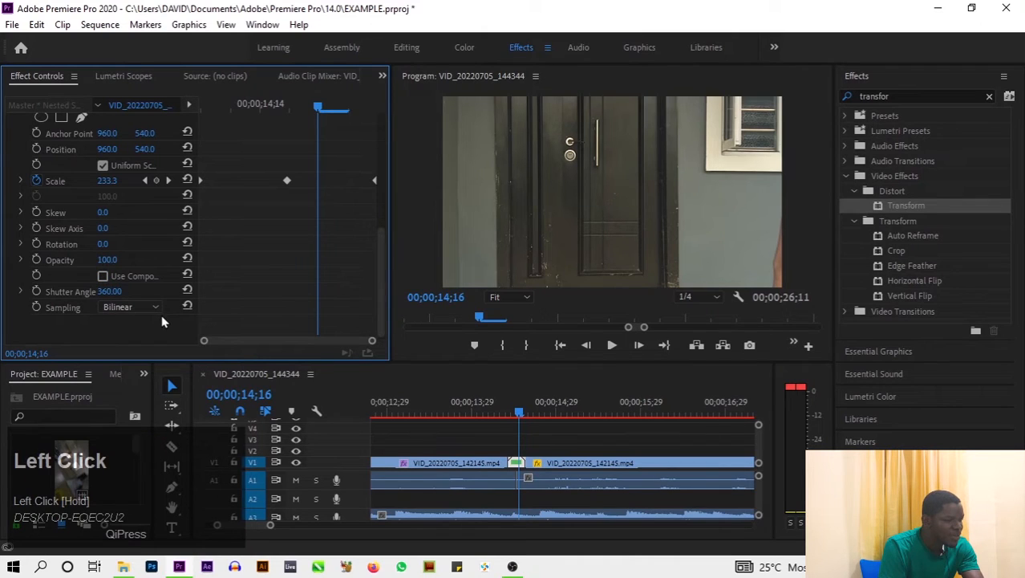
{"action": "scroll", "coordinate": [85, 215], "scroll_direction": "down", "scroll_amount": 2}
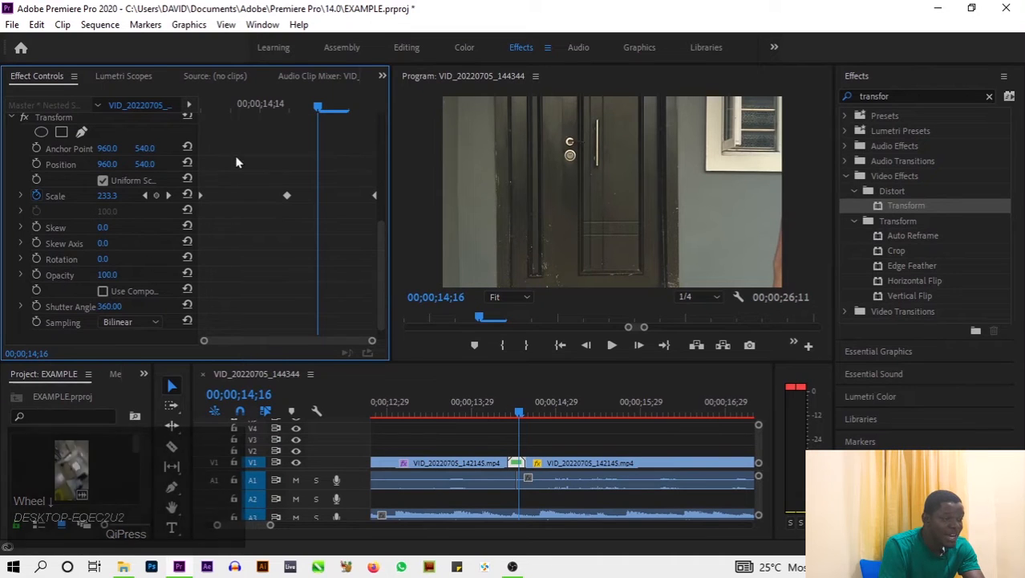
Set the nested sequence's Transform Scale keyframes to Ease Out (first), Auto Bezier (middle) and Ease In (last), and save the project
{"action": "right_click", "coordinate": [287, 198]}
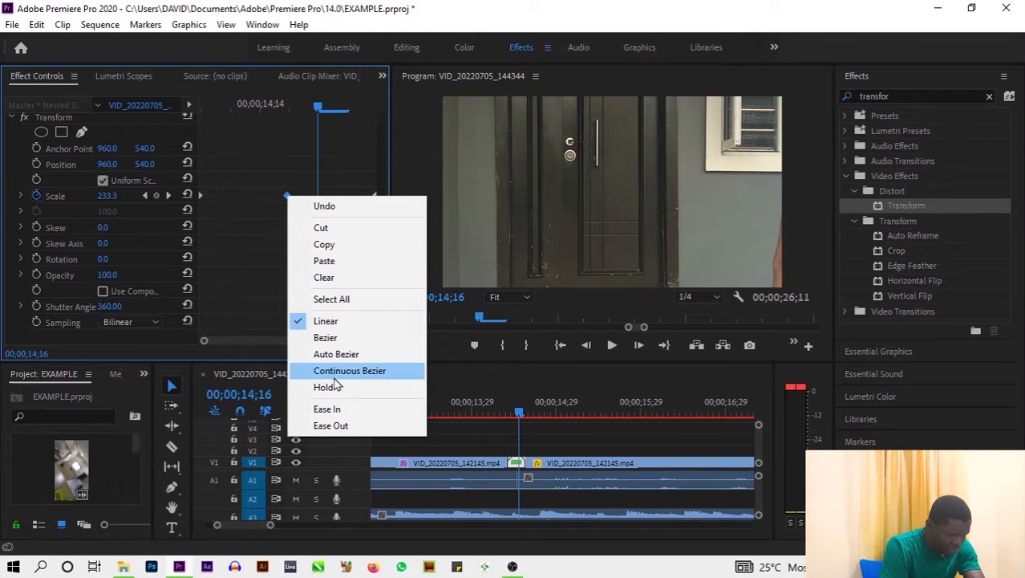
{"action": "left_click", "coordinate": [336, 354]}
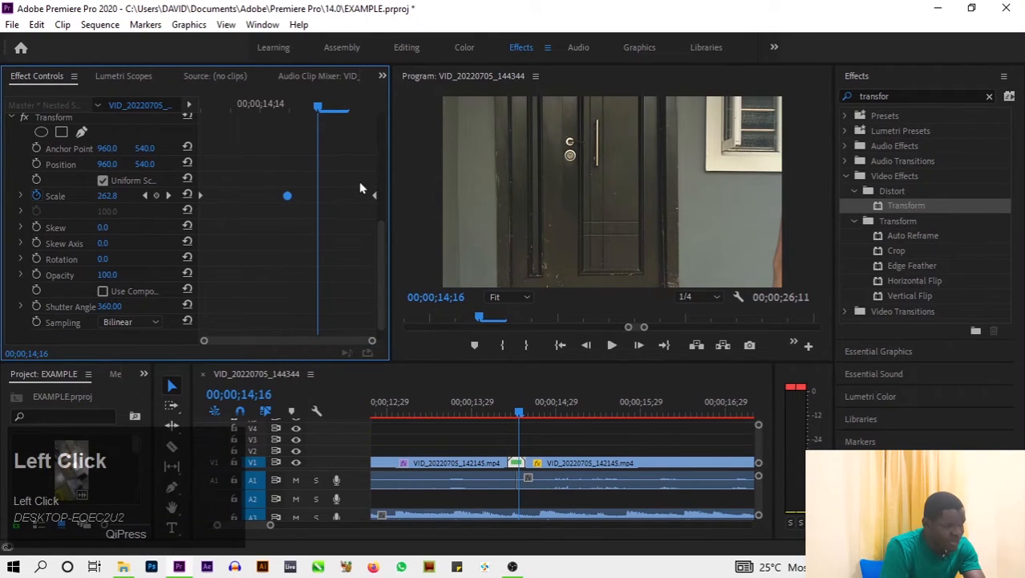
{"action": "right_click", "coordinate": [374, 198]}
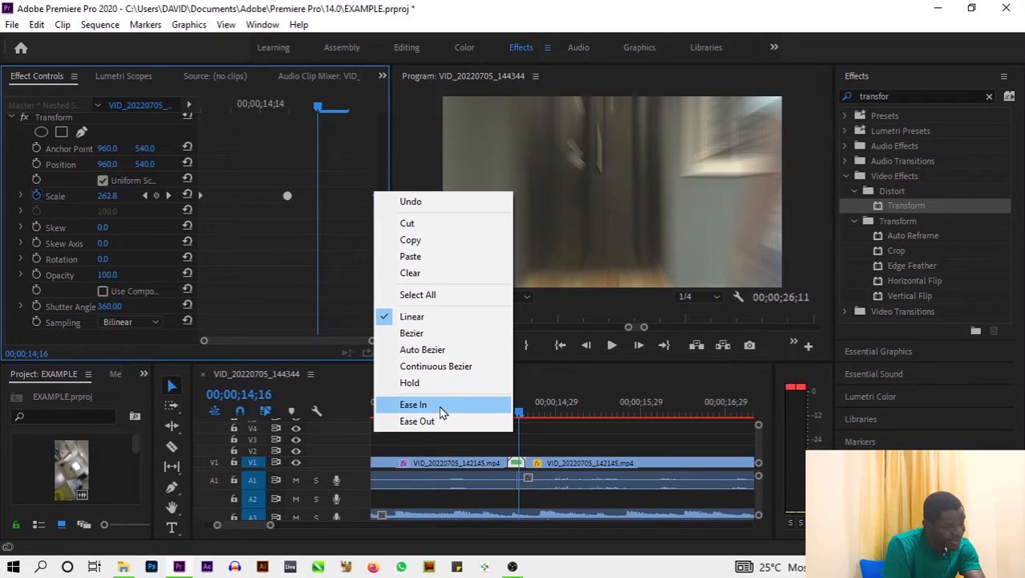
{"action": "left_click", "coordinate": [413, 404]}
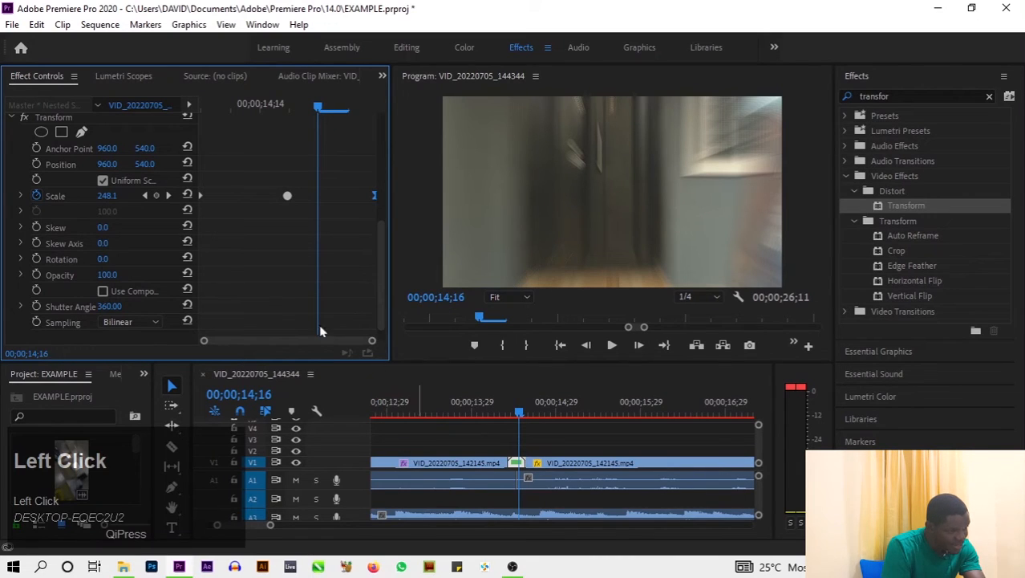
{"action": "right_click", "coordinate": [202, 200]}
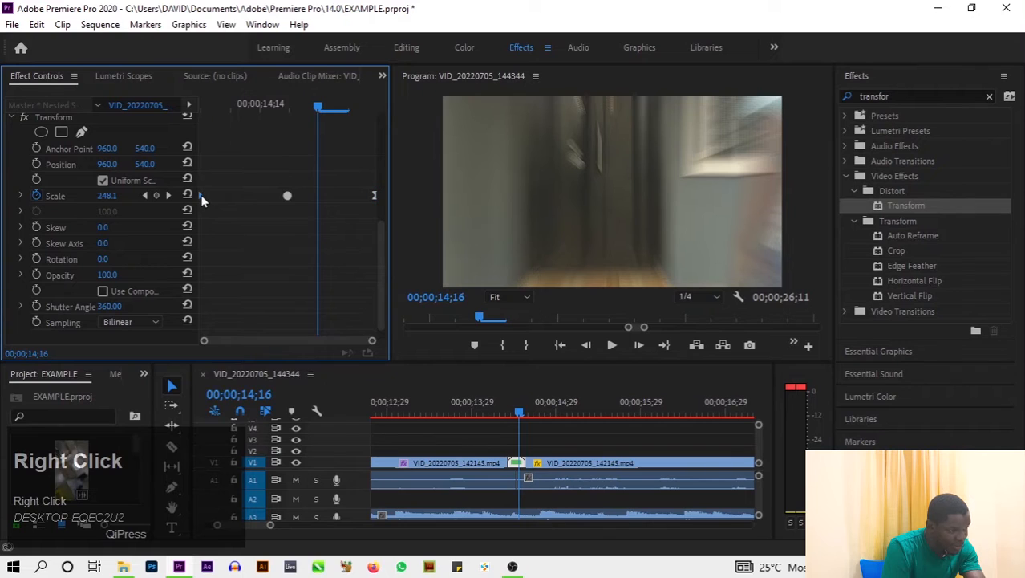
{"action": "left_click", "coordinate": [297, 426]}
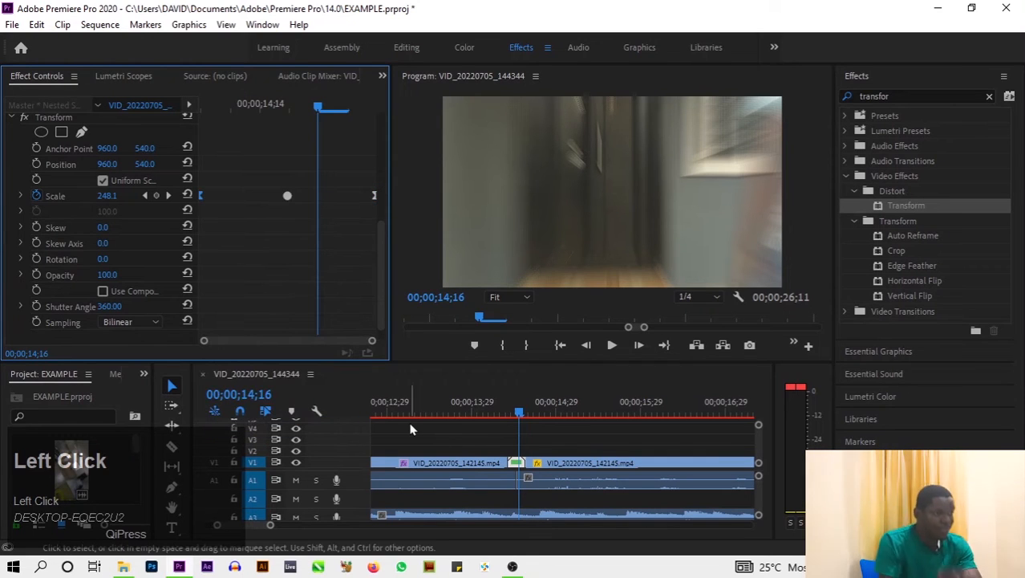
{"action": "key", "text": "ctrl+s"}
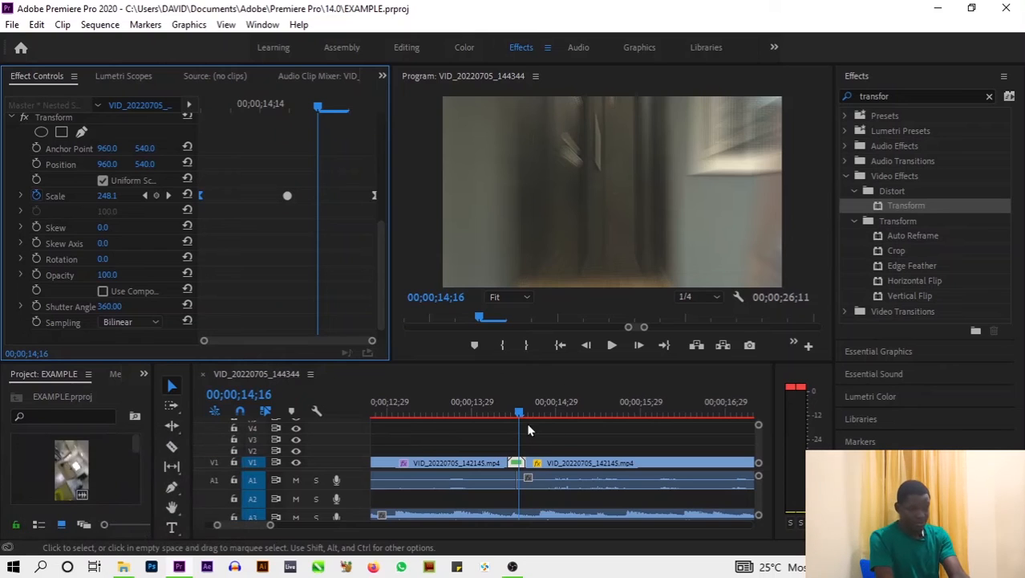
Play back the zoom transition several times from just before the nested sequence, including from 00;00;14;05 and 00;00;14;04
{"action": "left_click_drag", "start_coordinate": [520, 414], "coordinate": [495, 412]}
{"action": "key", "text": "space"}
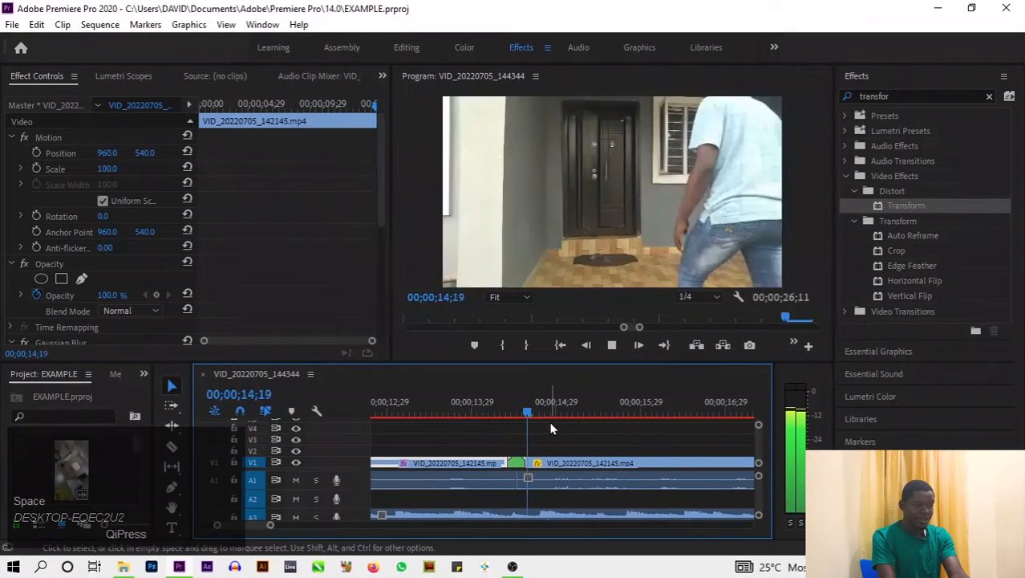
{"action": "left_click_drag", "start_coordinate": [648, 416], "coordinate": [484, 415]}
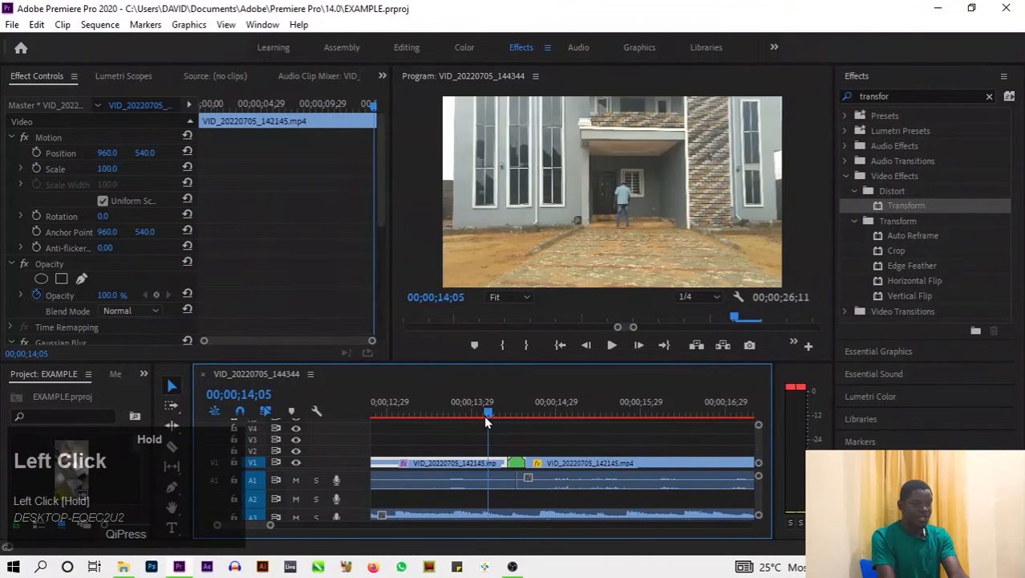
{"action": "key", "text": "space"}
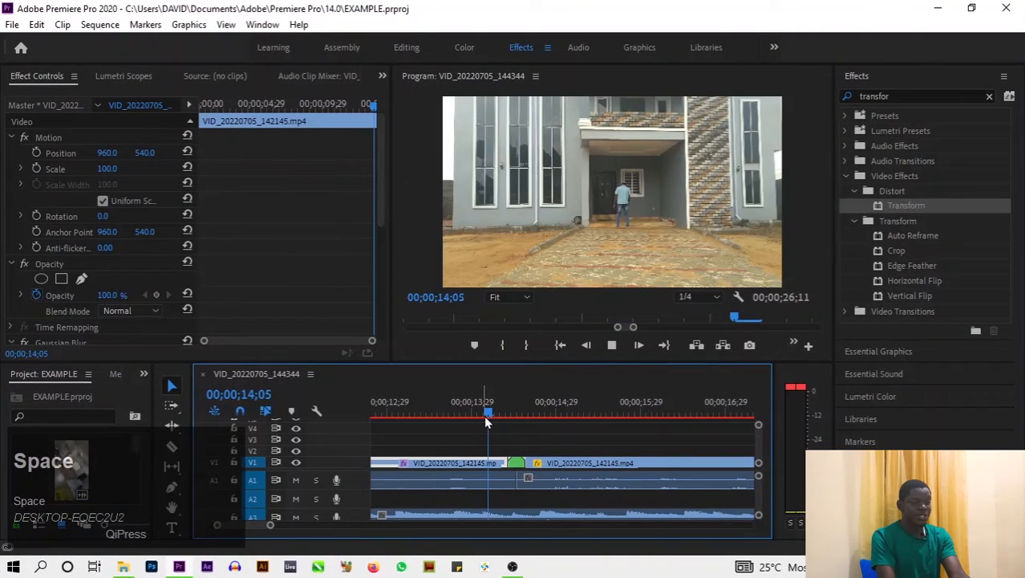
{"action": "key", "text": "space"}
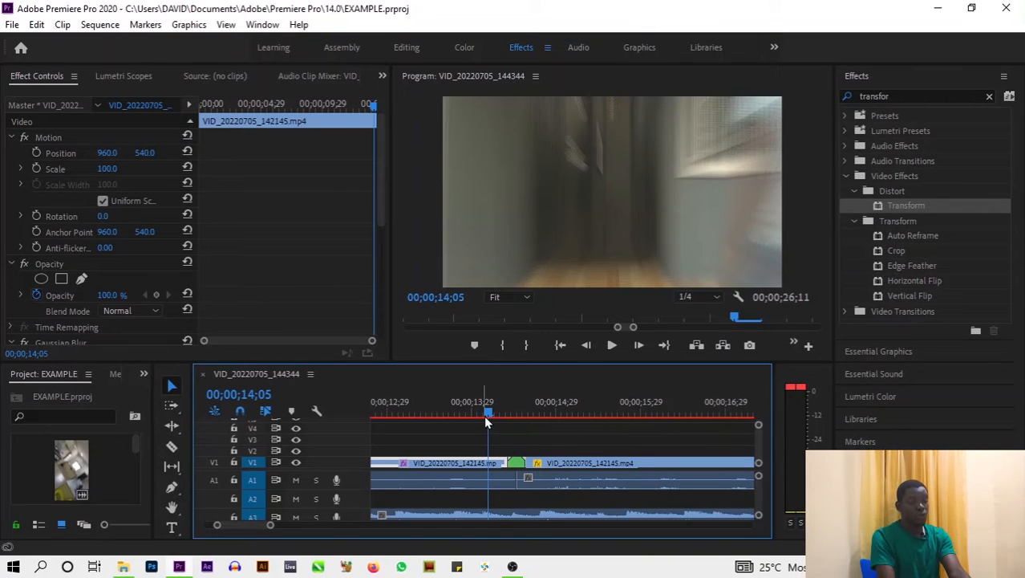
{"action": "left_click", "coordinate": [485, 416]}
{"action": "key", "text": "space"}
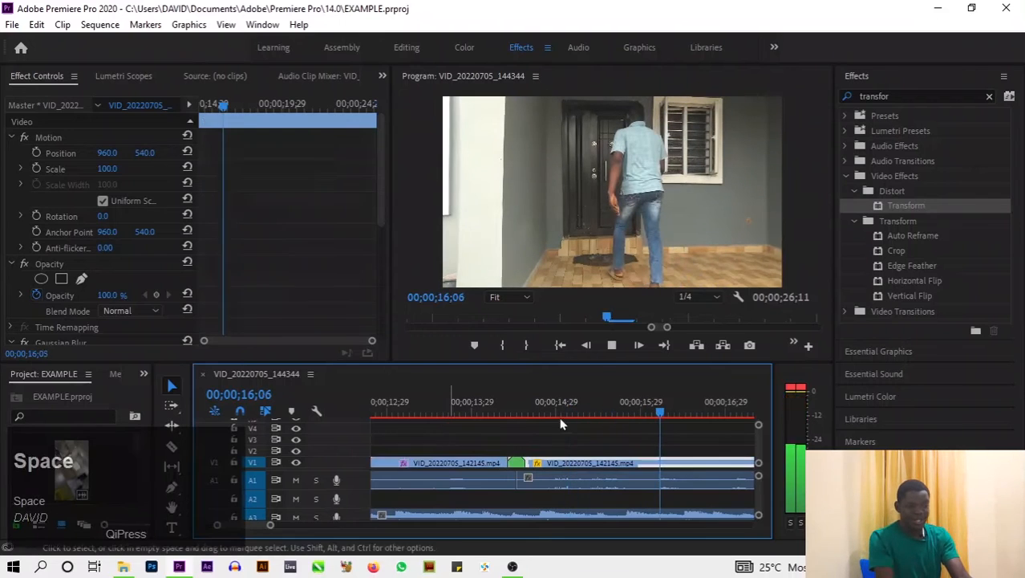
{"action": "left_click_drag", "start_coordinate": [654, 413], "coordinate": [487, 395]}
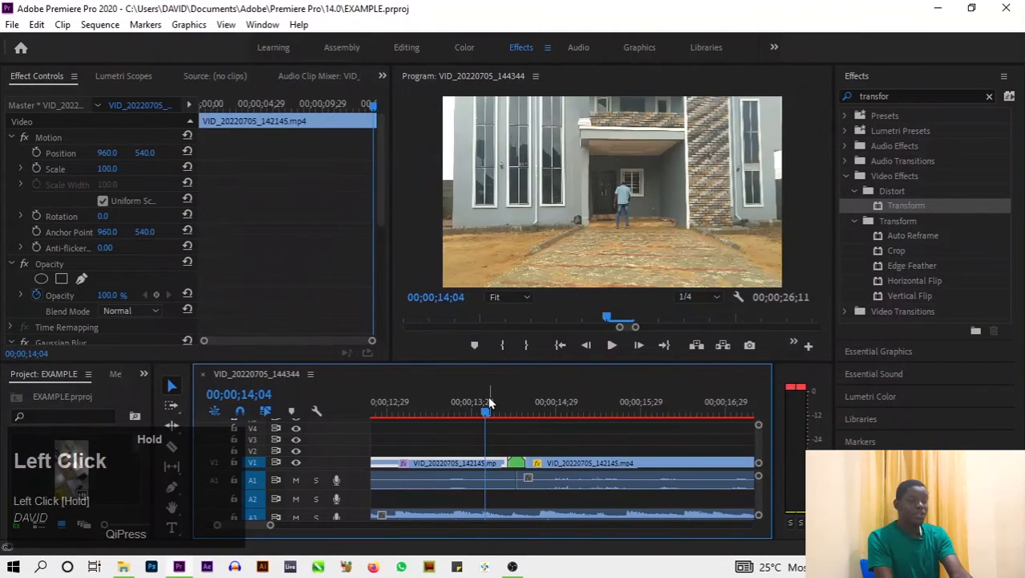
{"action": "key", "text": "space"}
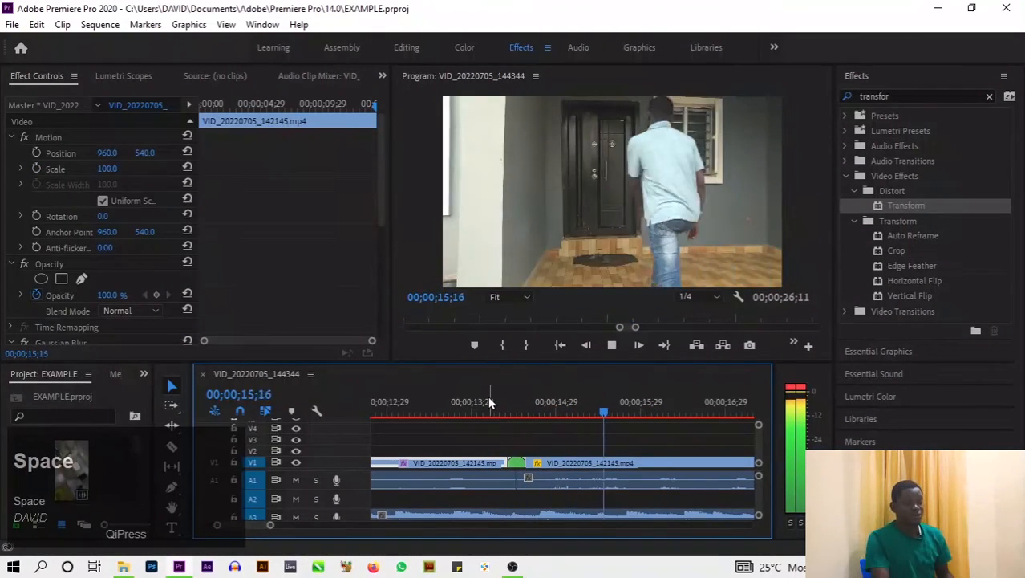
Zoom the timeline out to show the whole sequence, play it back across the transition, and save the project
{"action": "key", "text": "minus"}
{"action": "key", "text": "minus"}
{"action": "key", "text": "minus"}
{"action": "key", "text": "minus"}
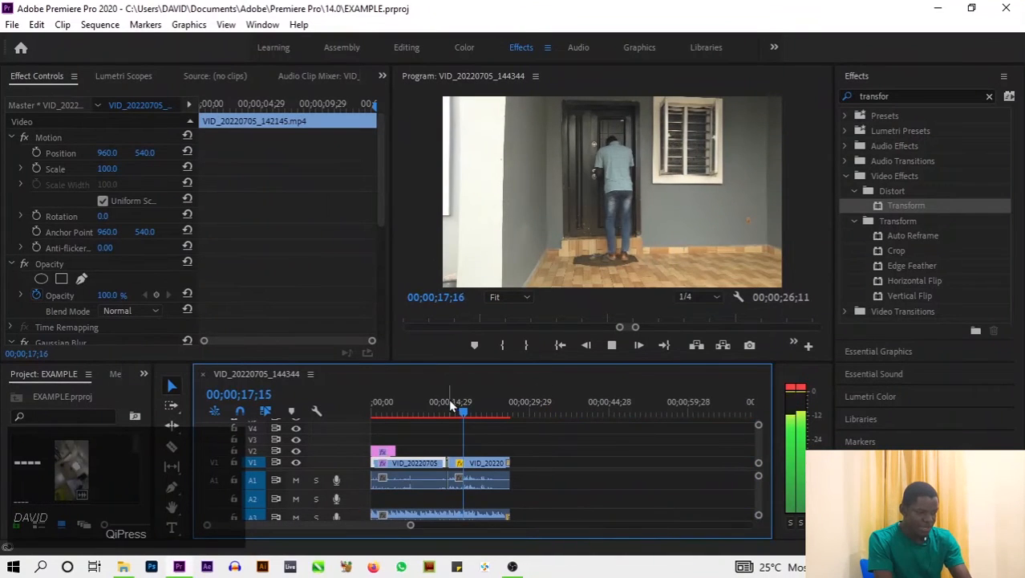
{"action": "left_click_drag", "start_coordinate": [445, 409], "coordinate": [426, 413]}
{"action": "key", "text": "space"}
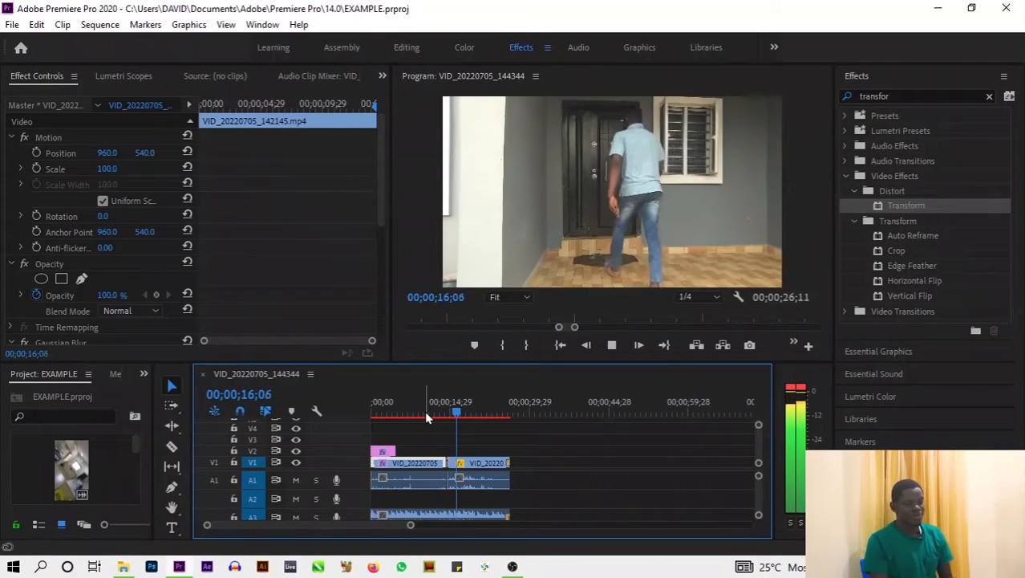
{"action": "key", "text": "space"}
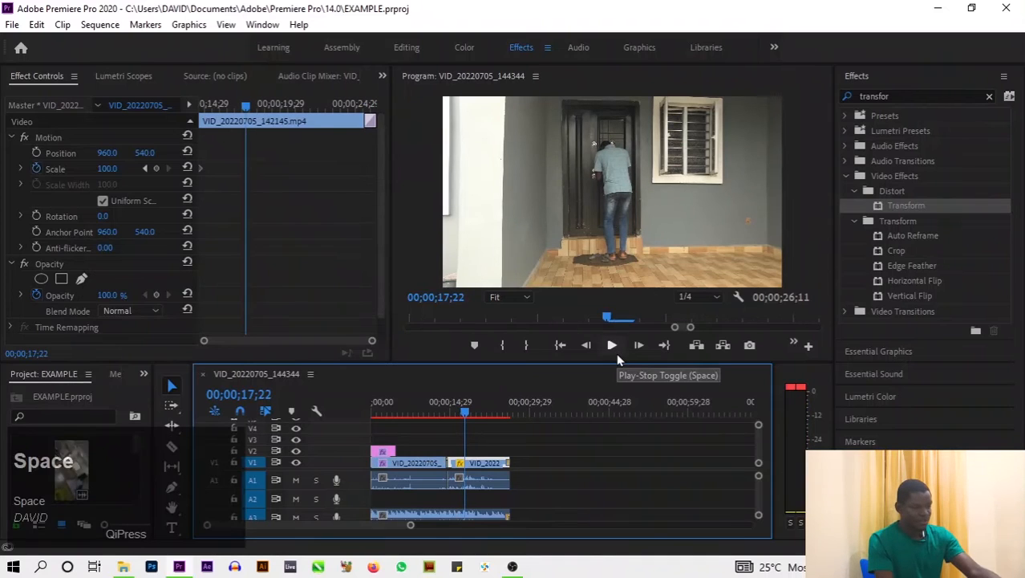
{"action": "key", "text": "ctrl+s"}
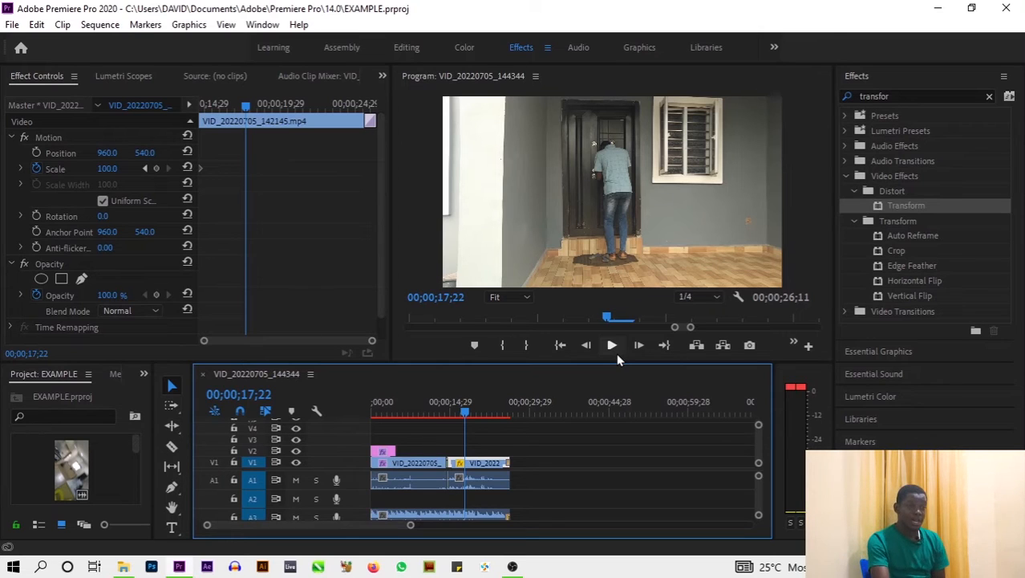
Tag the second A1 audio clip as Dialogue in Essential Sound and expand its Repair options
{"action": "left_click", "coordinate": [844, 175]}
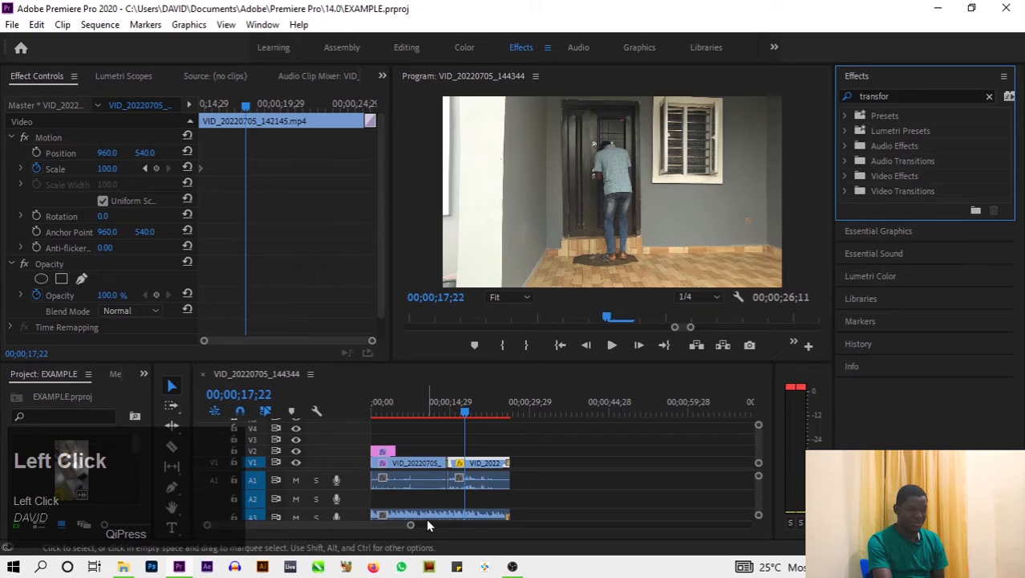
{"action": "left_click_drag", "start_coordinate": [428, 519], "coordinate": [440, 514]}
{"action": "left_click", "coordinate": [480, 483]}
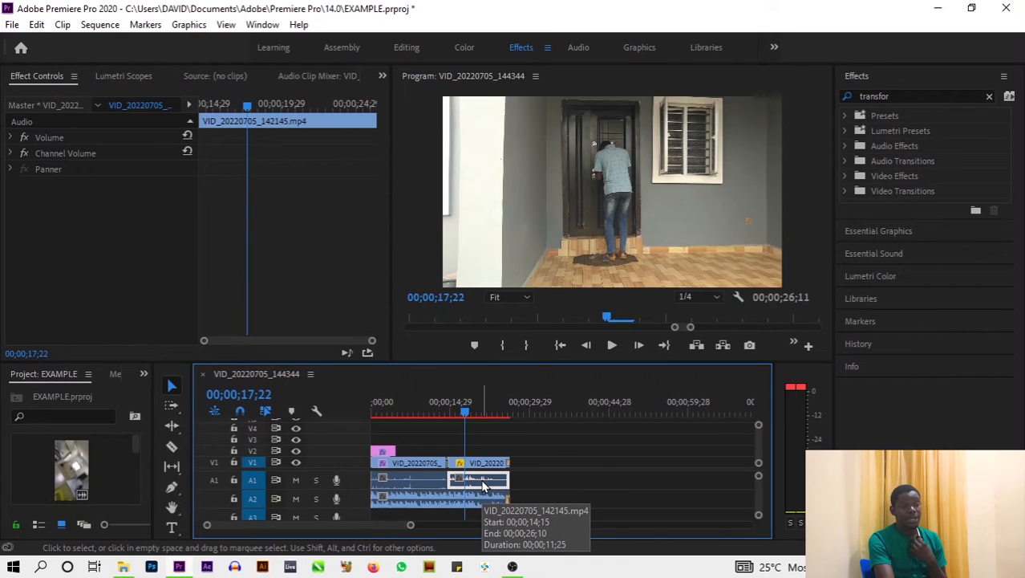
{"action": "left_click", "coordinate": [889, 251]}
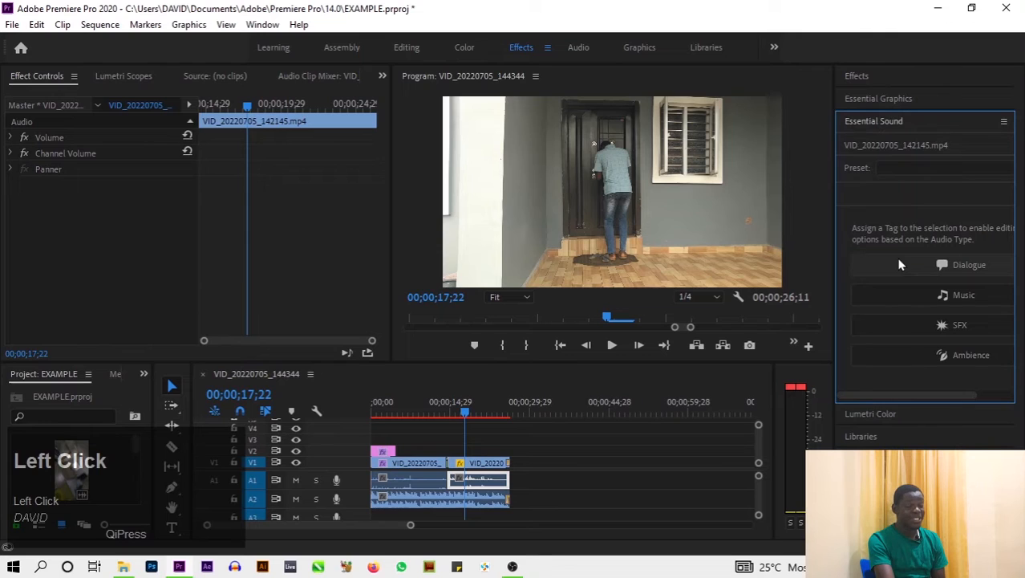
{"action": "left_click", "coordinate": [900, 265]}
{"action": "left_click", "coordinate": [880, 254]}
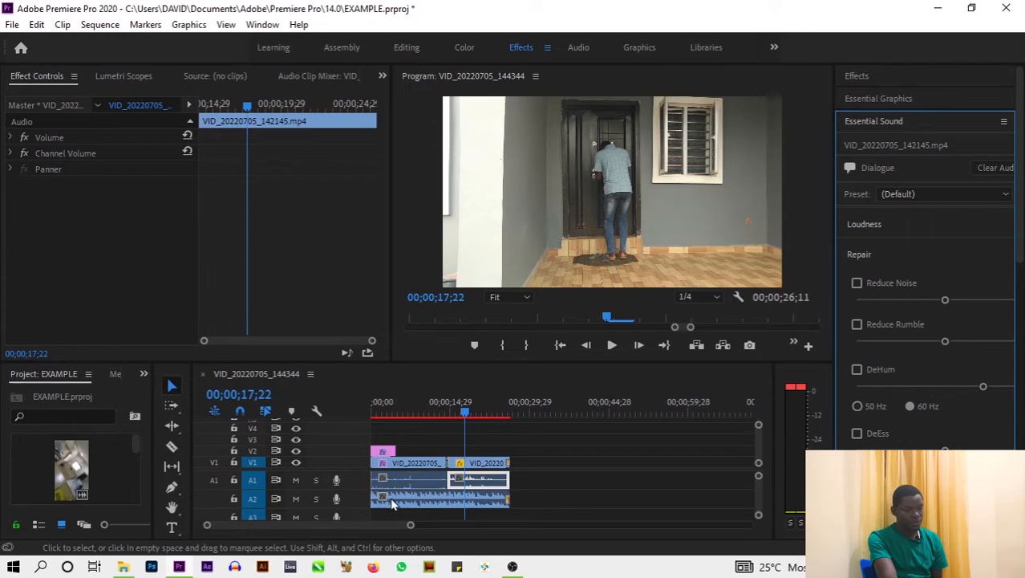
Tag the first A1 audio clip as Dialogue in Essential Sound, deselect it, and save the project
{"action": "left_click", "coordinate": [427, 480]}
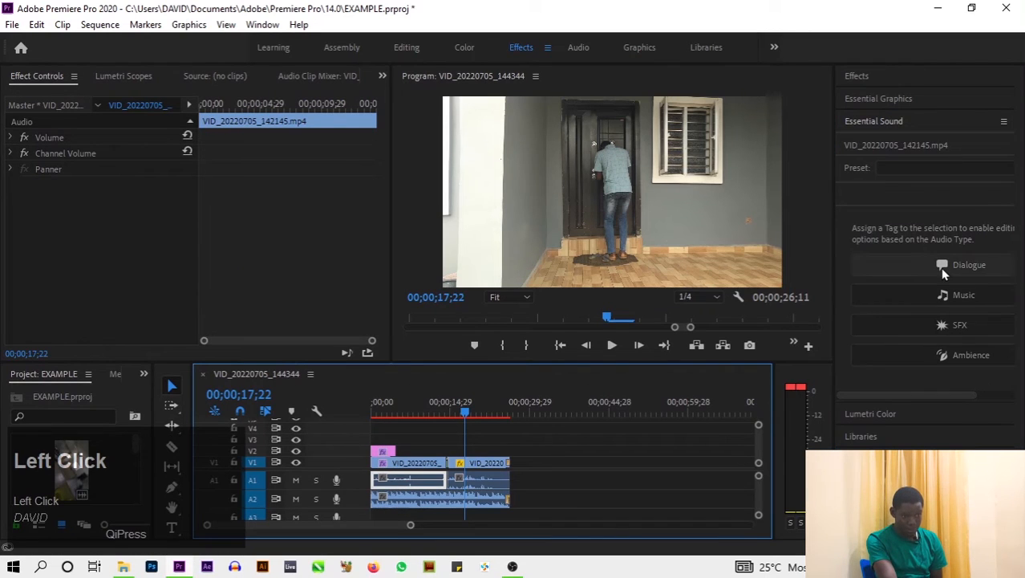
{"action": "left_click", "coordinate": [943, 272]}
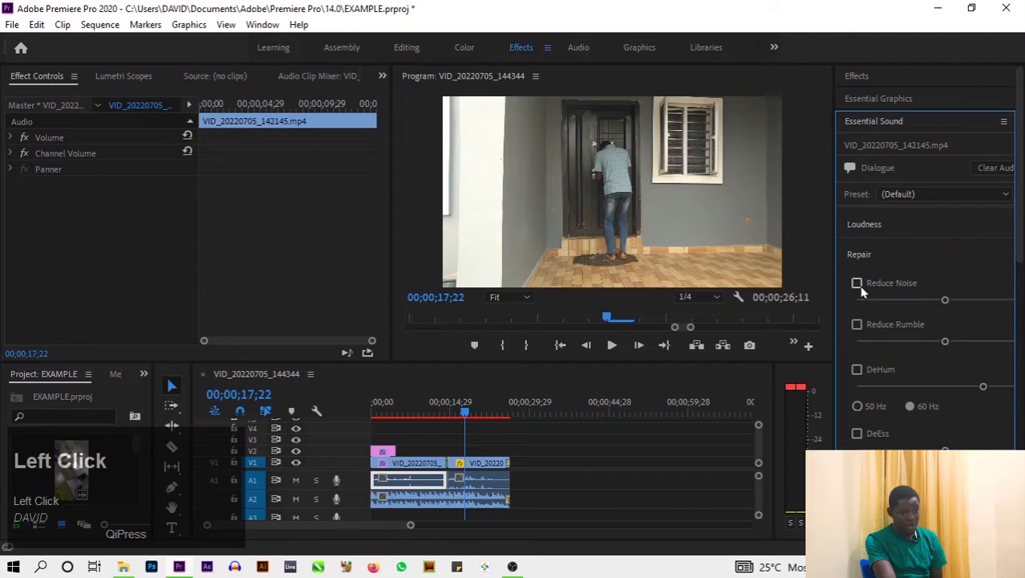
{"action": "left_click", "coordinate": [626, 470]}
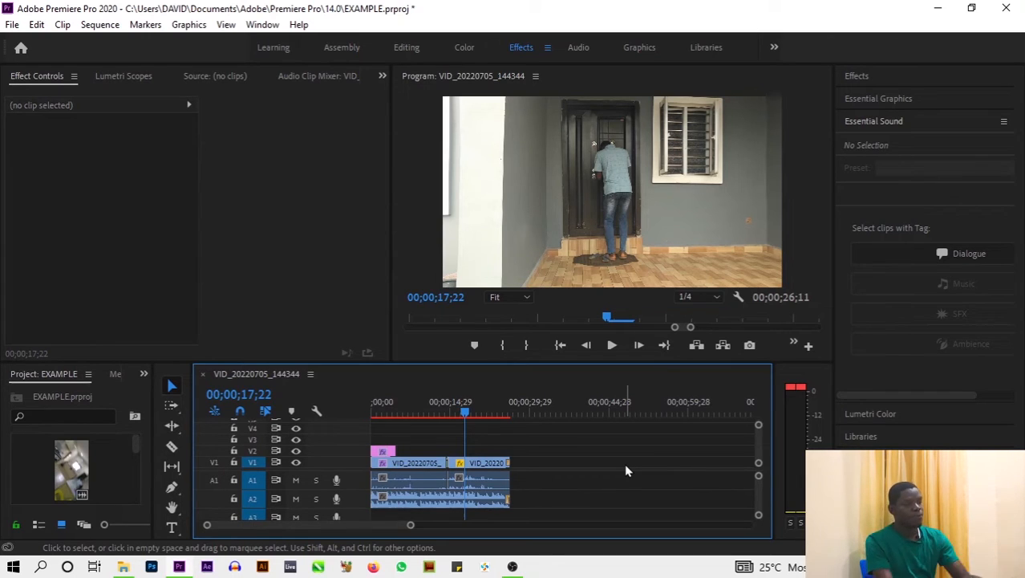
{"action": "left_click", "coordinate": [624, 463]}
{"action": "key", "text": "ctrl+s"}
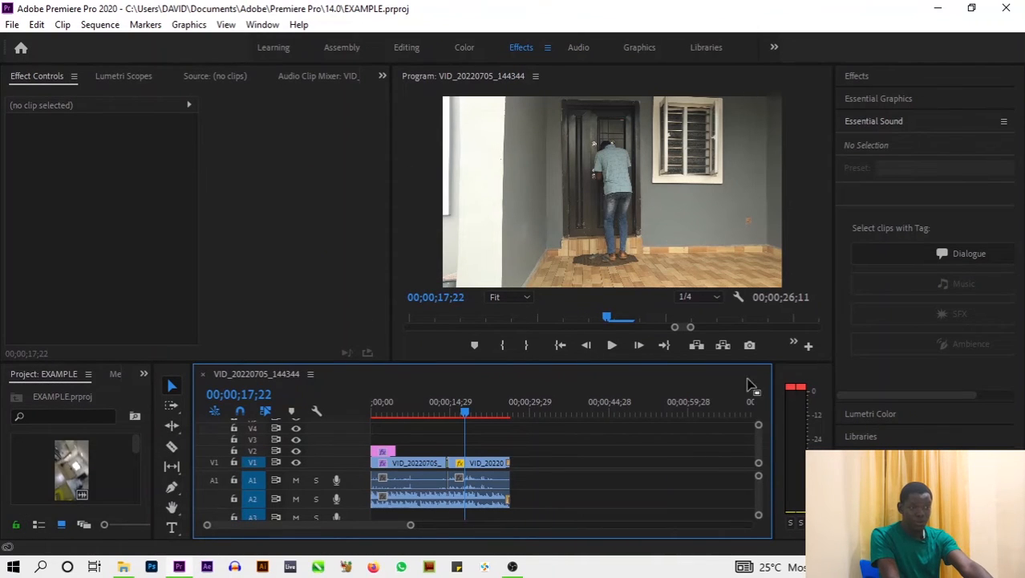
In the Color workspace, set the first V1 clip's Lumetri Temperature to about -28.4 and Contrast to about -40.7, previewing at 00;00;09;15
{"action": "left_click", "coordinate": [467, 57]}
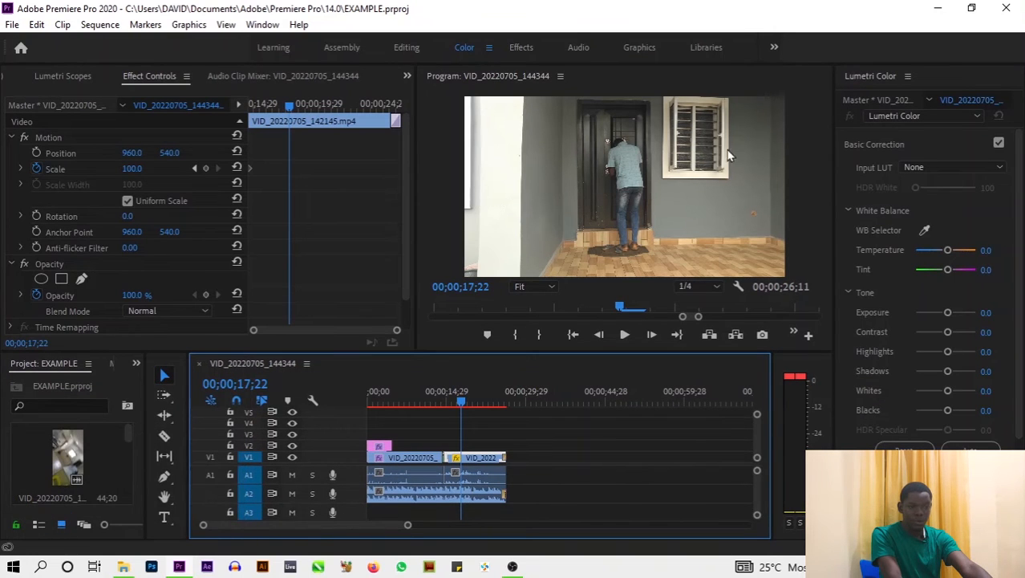
{"action": "left_click", "coordinate": [423, 460]}
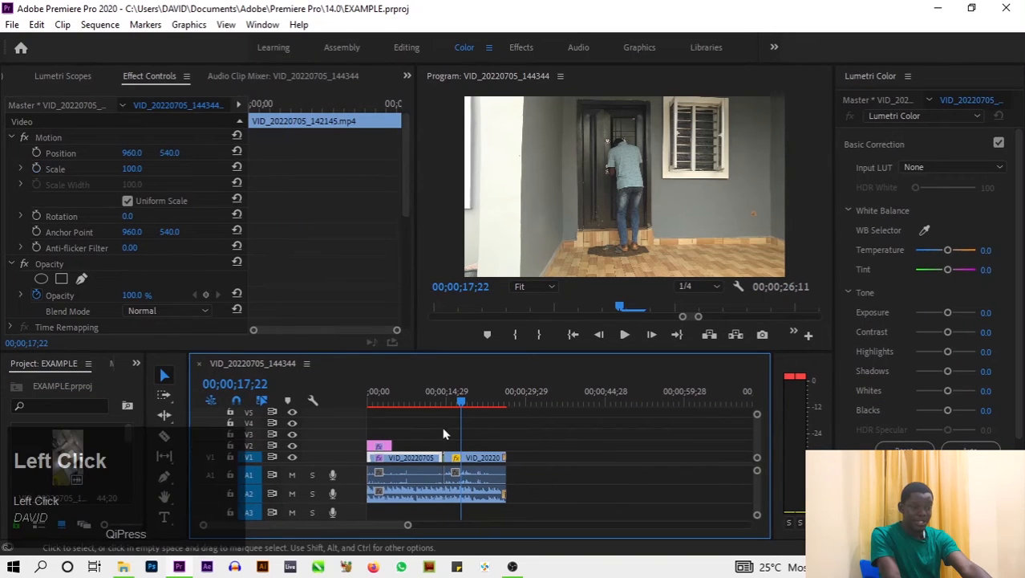
{"action": "left_click_drag", "start_coordinate": [462, 403], "coordinate": [435, 406]}
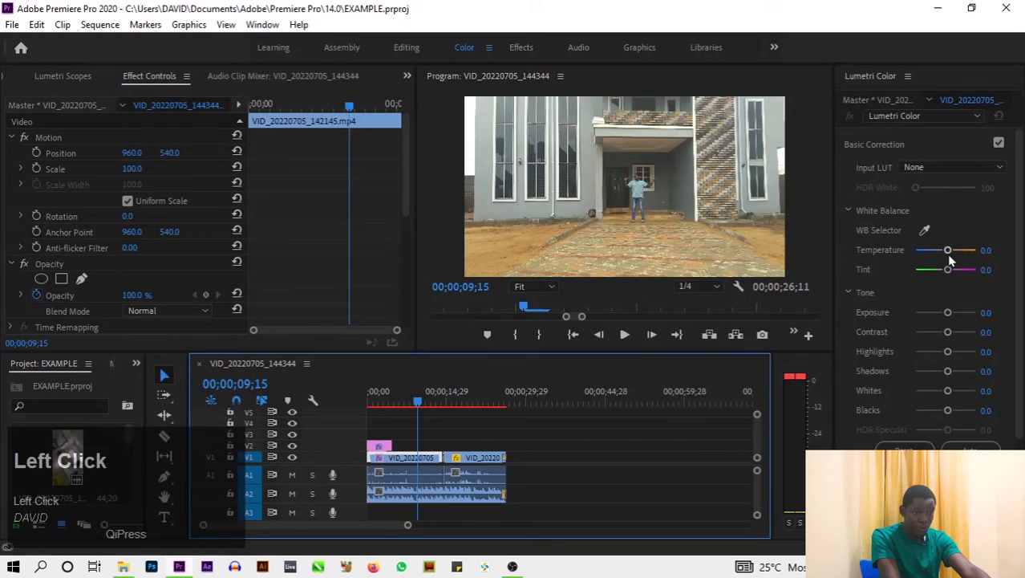
{"action": "left_click_drag", "start_coordinate": [945, 252], "coordinate": [936, 260]}
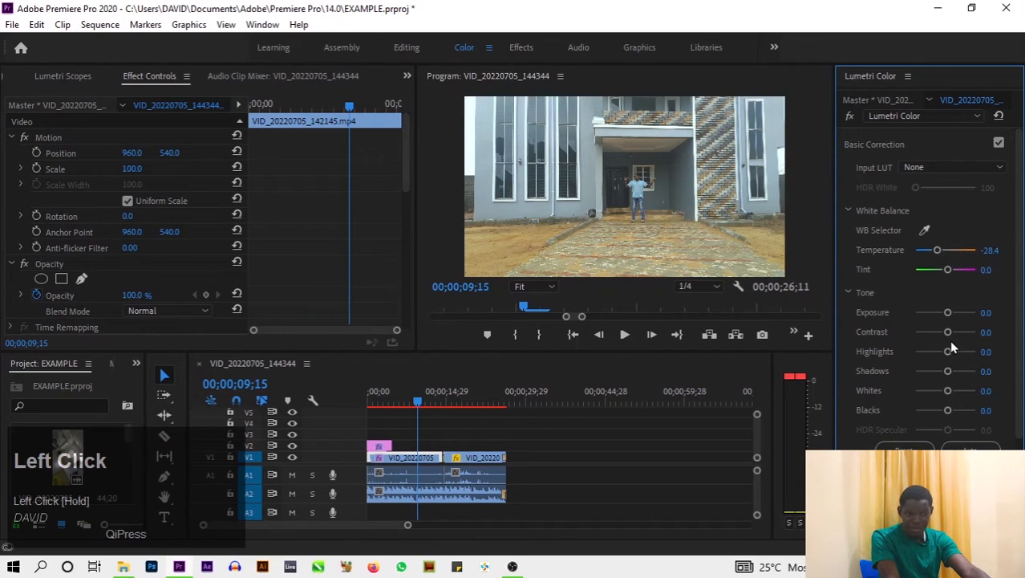
{"action": "left_click_drag", "start_coordinate": [947, 331], "coordinate": [932, 334]}
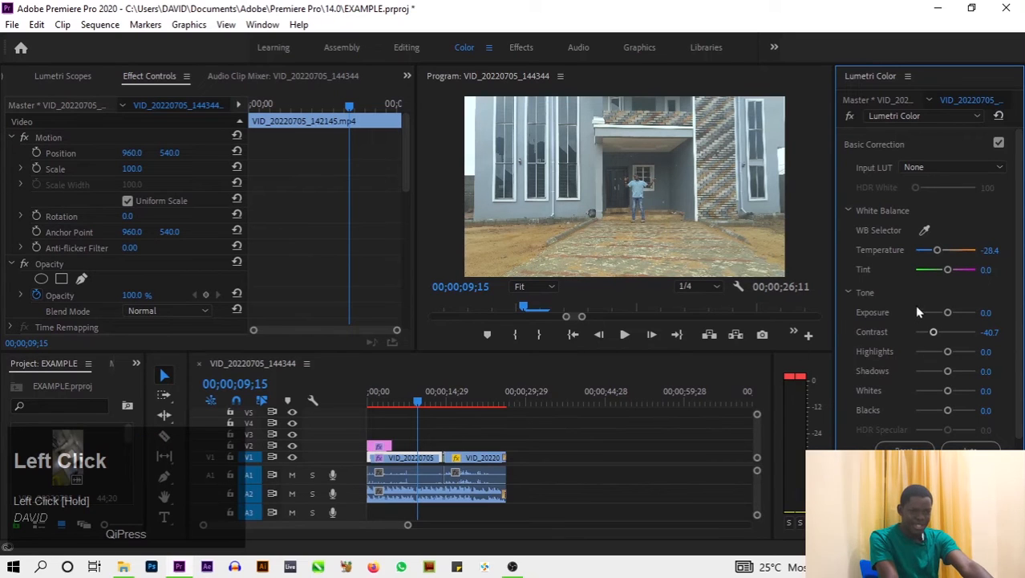
Set the second V1 clip's Lumetri Temperature to about -25.9 at 00;00;19;04 and save the project
{"action": "left_click", "coordinate": [470, 405]}
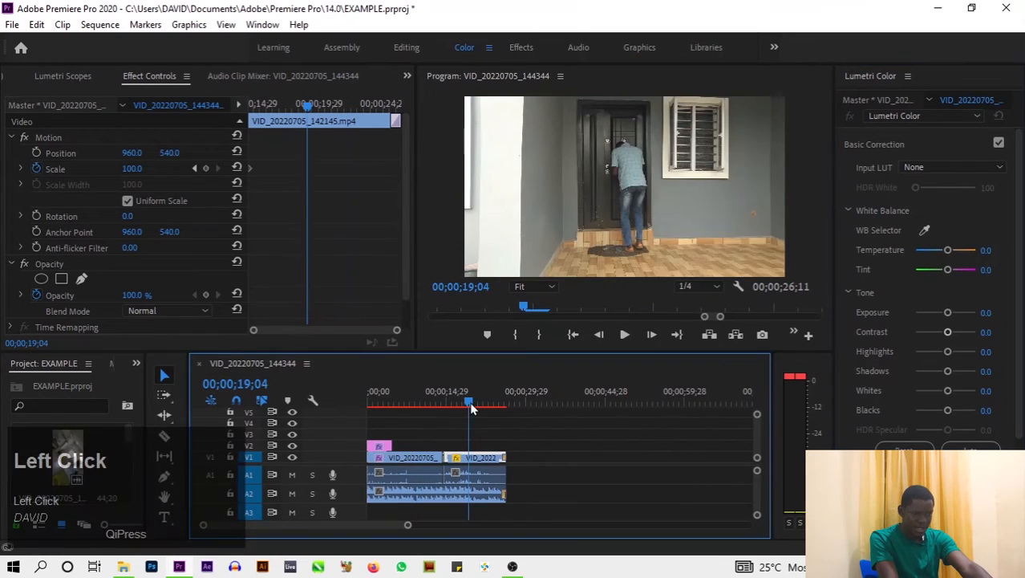
{"action": "left_click_drag", "start_coordinate": [947, 250], "coordinate": [939, 263]}
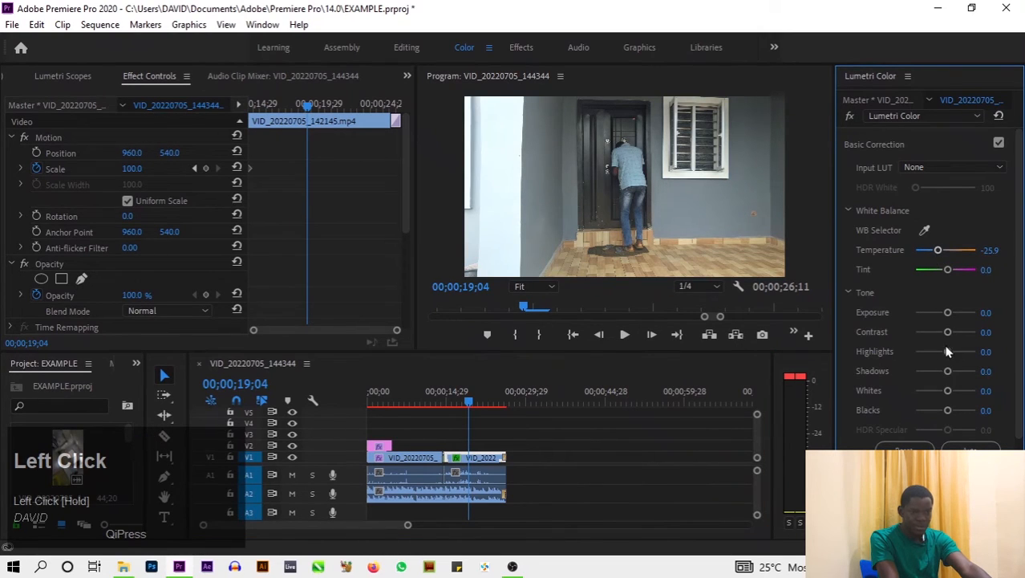
{"action": "left_click", "coordinate": [947, 451]}
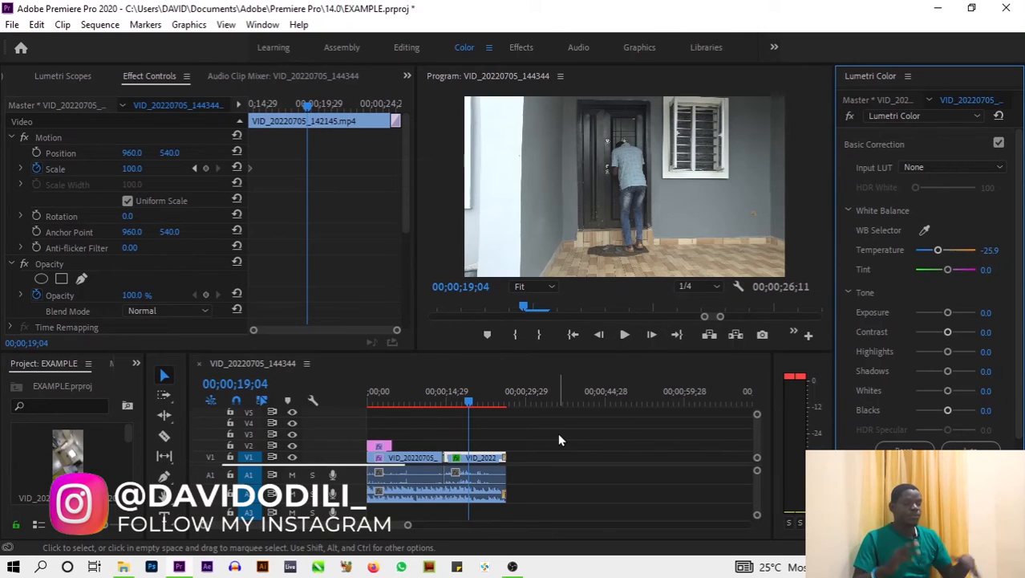
{"action": "key", "text": "ctrl+s"}
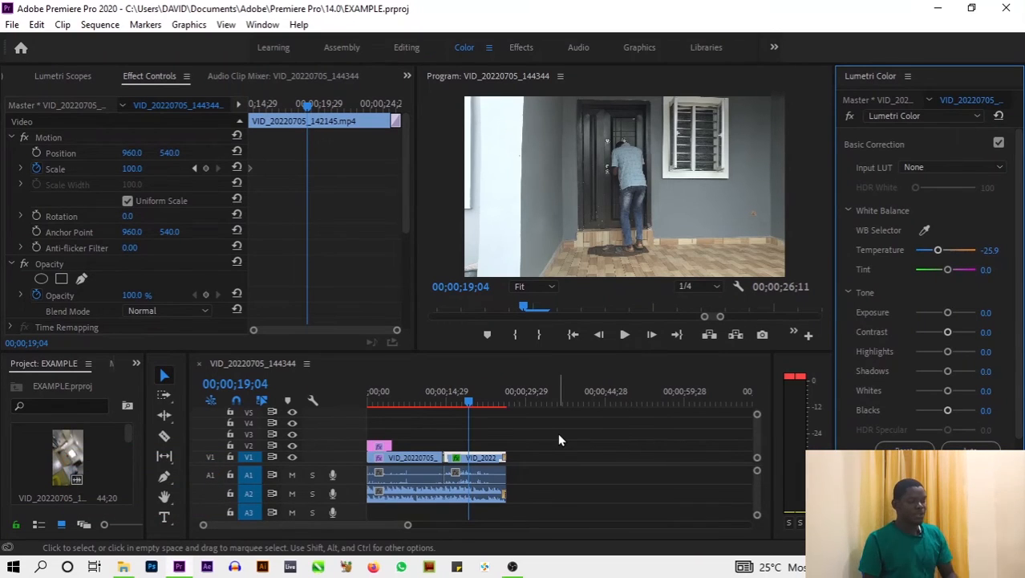
Open the sequence's media export settings, scrub the preview from 00;00;11;18 to the end, and cancel the export
{"action": "key", "text": "ctrl+m"}
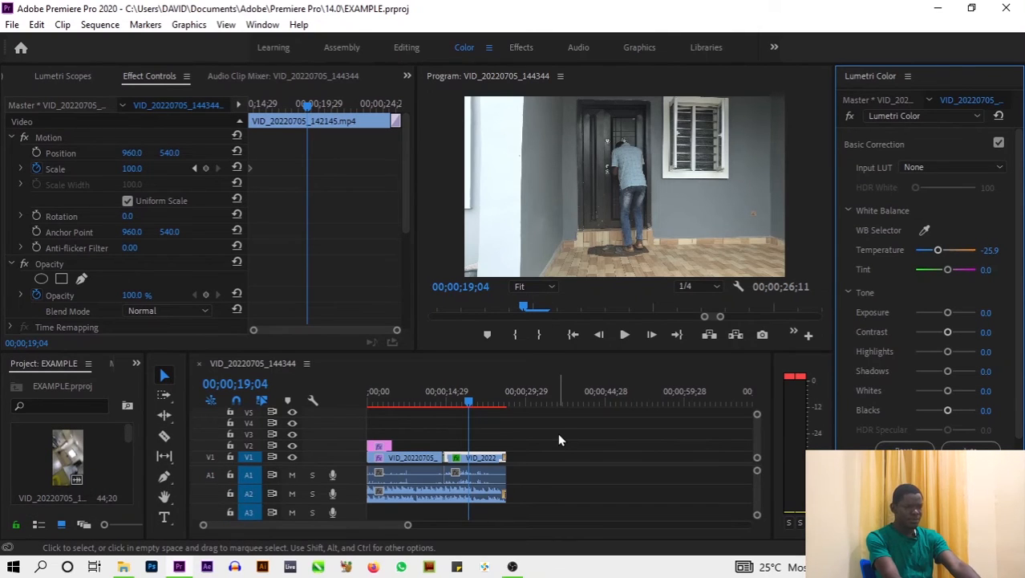
{"action": "right_click", "coordinate": [533, 440]}
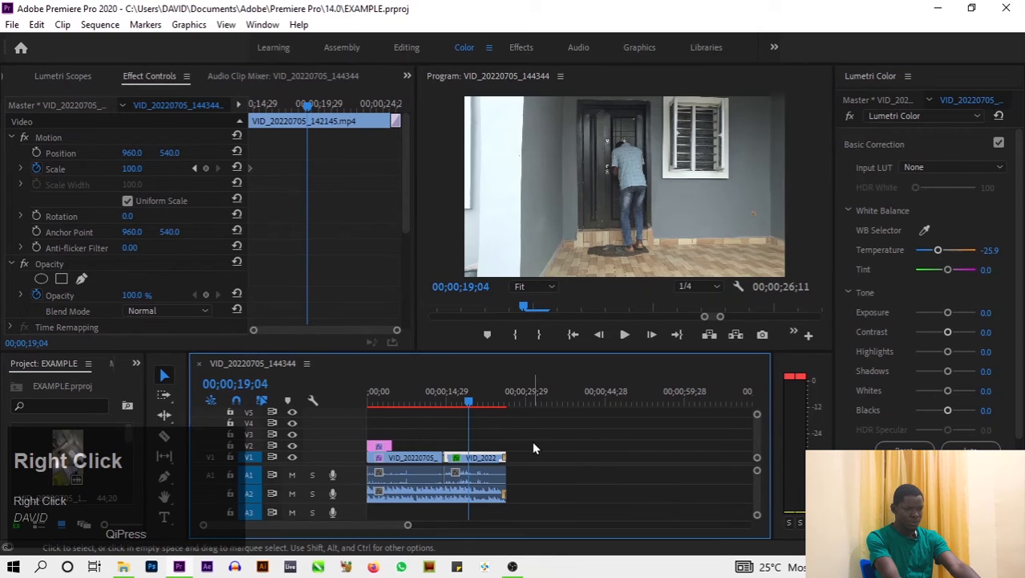
{"action": "right_click", "coordinate": [458, 405]}
{"action": "left_click_drag", "start_coordinate": [458, 406], "coordinate": [426, 406]}
{"action": "key", "text": "ctrl+m"}
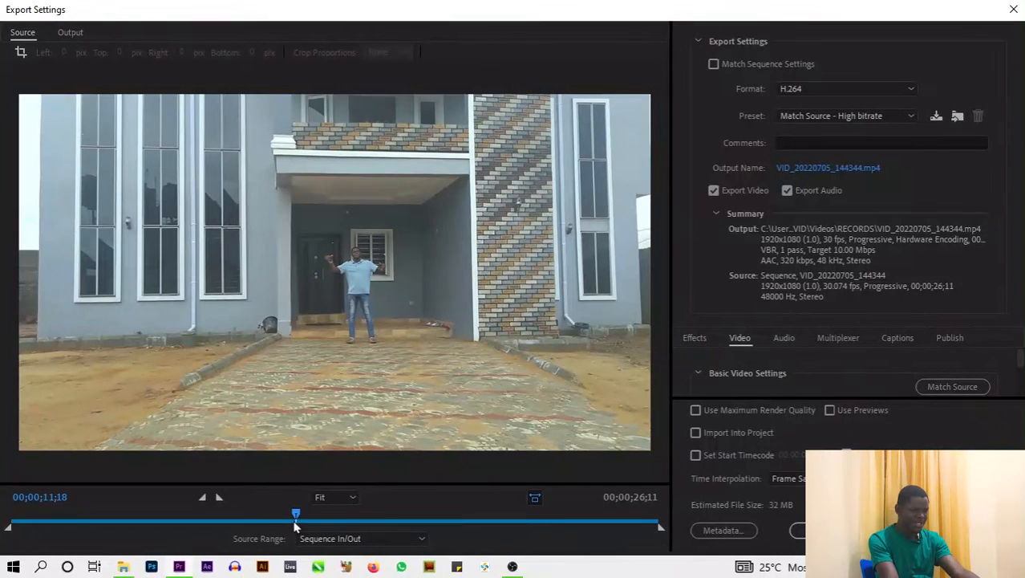
{"action": "left_click_drag", "start_coordinate": [295, 523], "coordinate": [674, 552]}
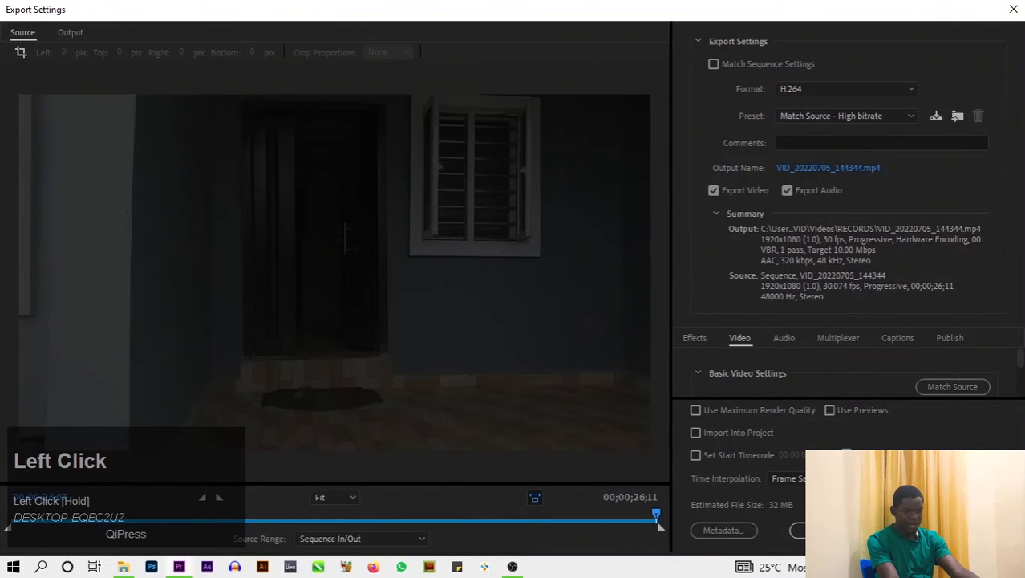
{"action": "left_click", "coordinate": [971, 530]}
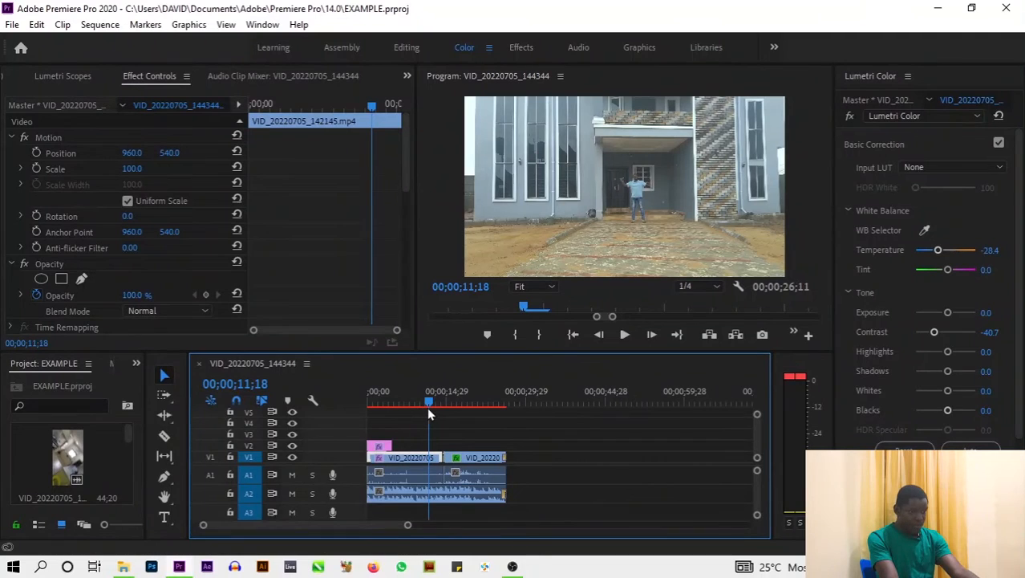
Mark a sequence range from In 00;00;04;20 to Out 00;00;20;16 and preview that range in the export settings
{"action": "left_click_drag", "start_coordinate": [428, 410], "coordinate": [391, 407]}
{"action": "key", "text": "i"}
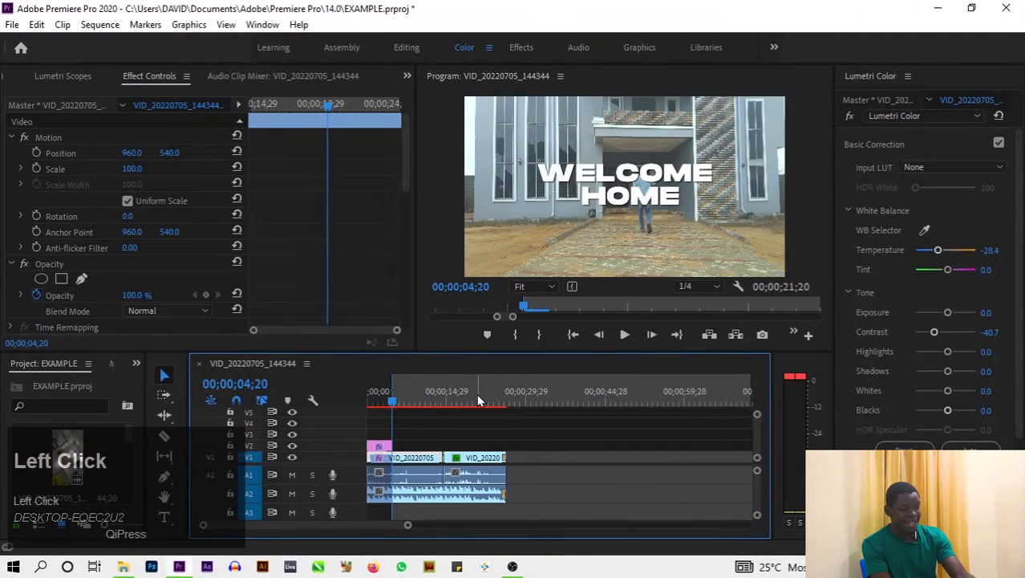
{"action": "left_click", "coordinate": [476, 393]}
{"action": "key", "text": "o"}
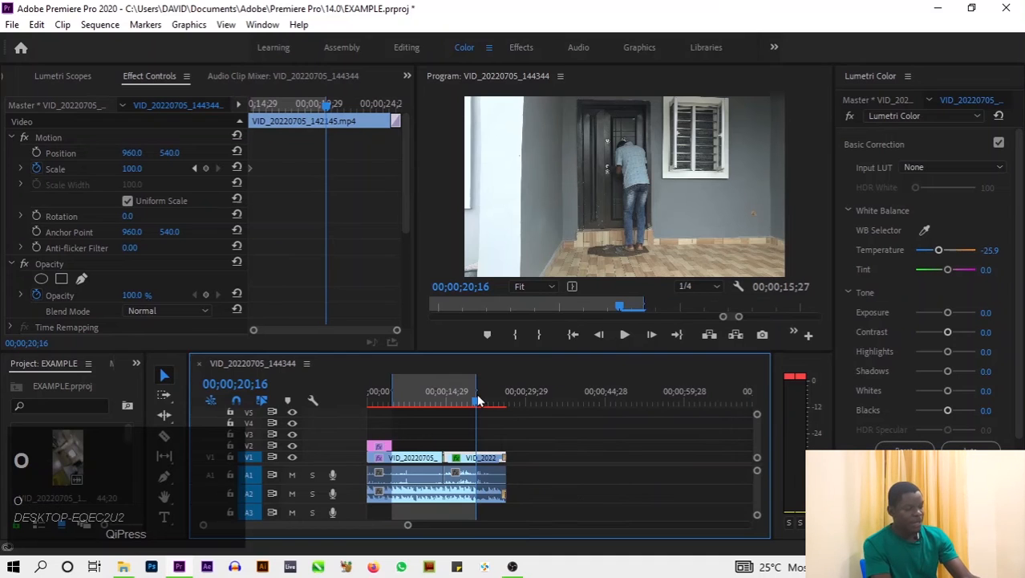
{"action": "key", "text": "ctrl+m"}
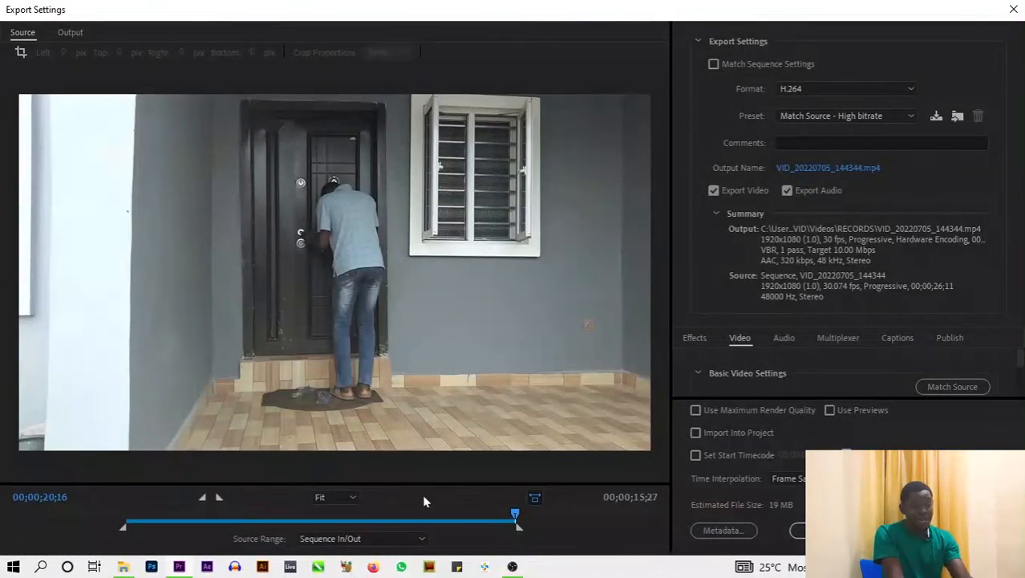
{"action": "left_click_drag", "start_coordinate": [515, 514], "coordinate": [393, 514]}
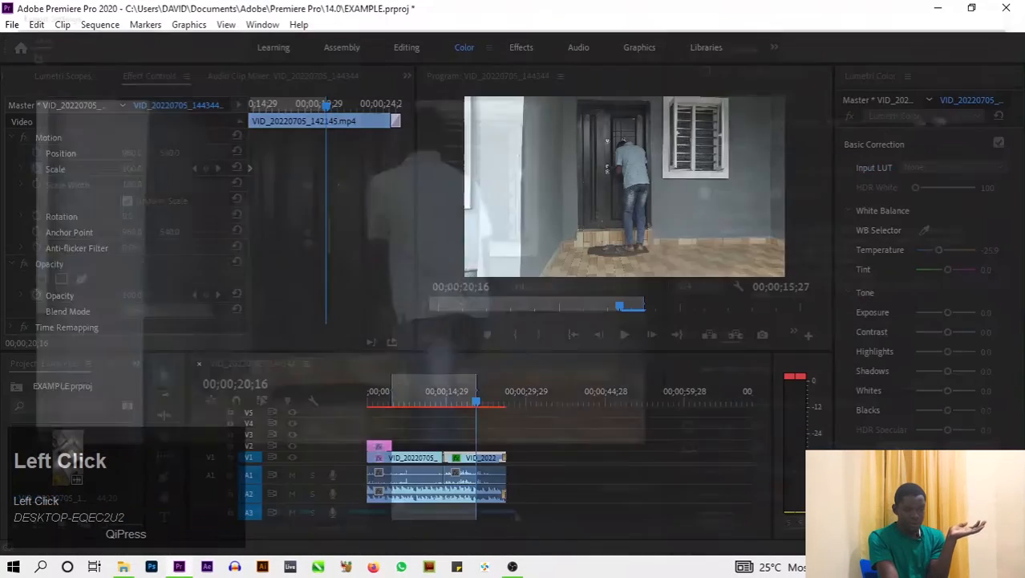
Clear the sequence's In and Out points and save the project
{"action": "right_click", "coordinate": [411, 395]}
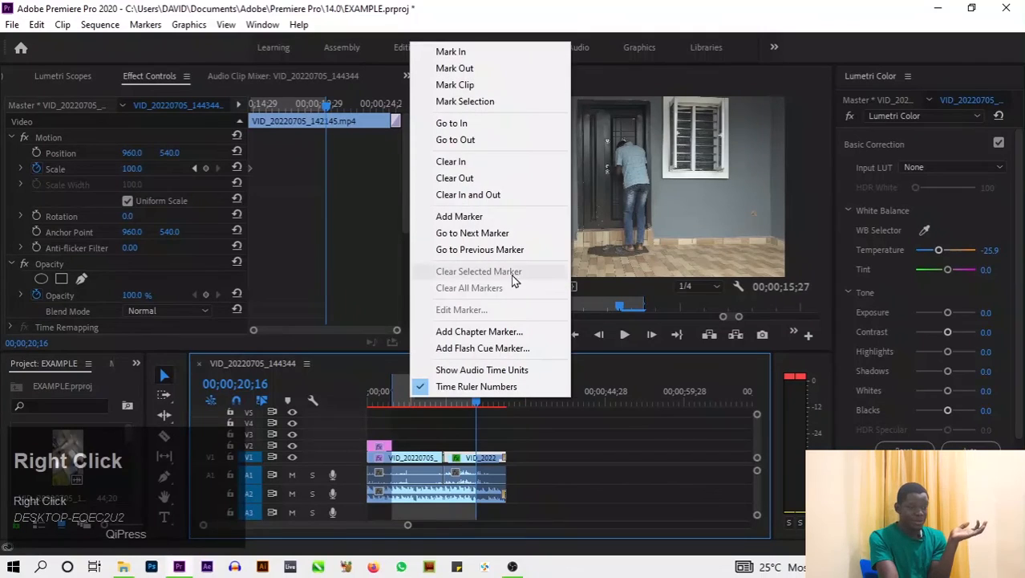
{"action": "left_click", "coordinate": [489, 195]}
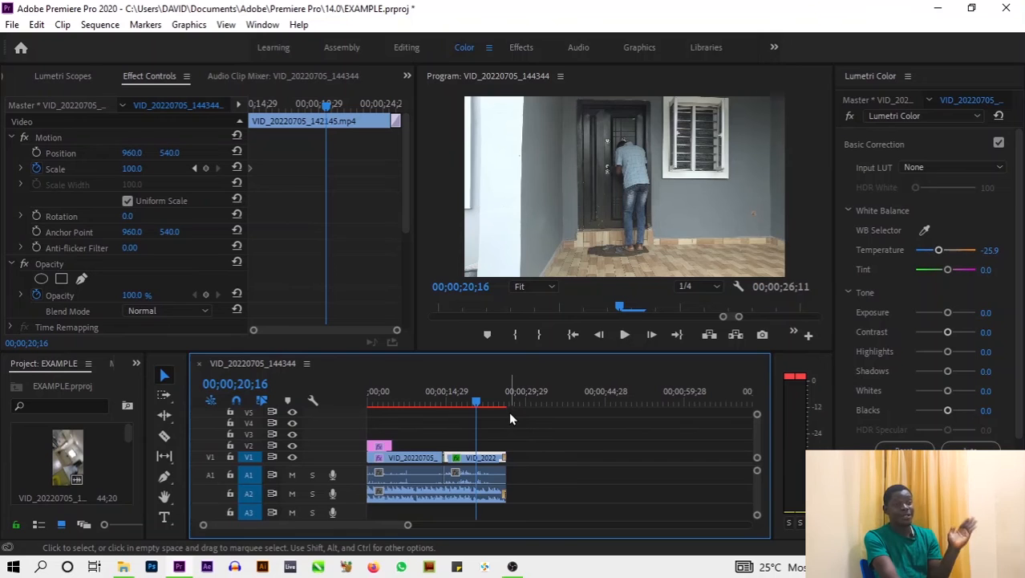
{"action": "key", "text": "ctrl+s"}
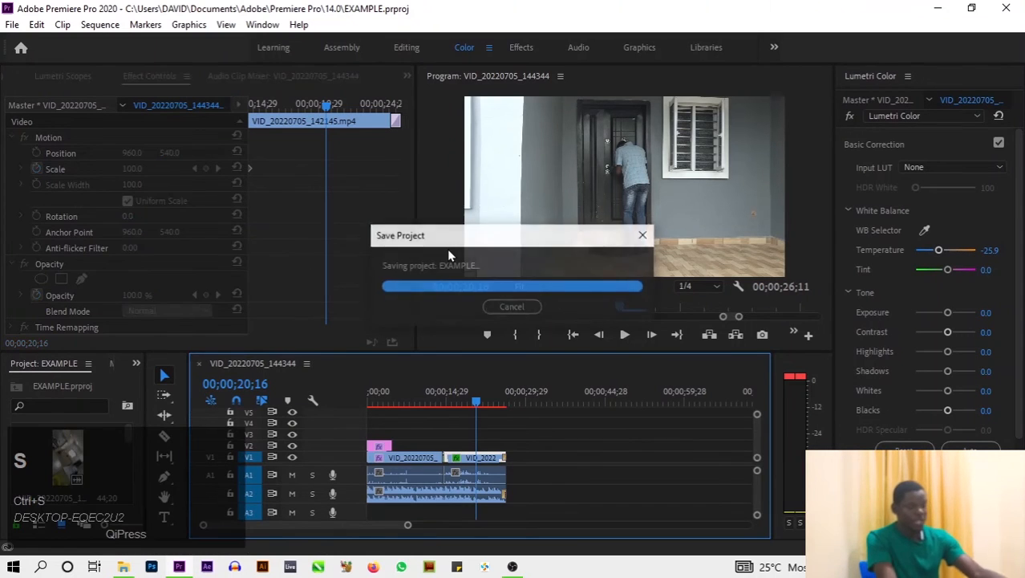
Open the media export settings for the full sequence and keep the H.264 format
{"action": "left_click", "coordinate": [12, 24]}
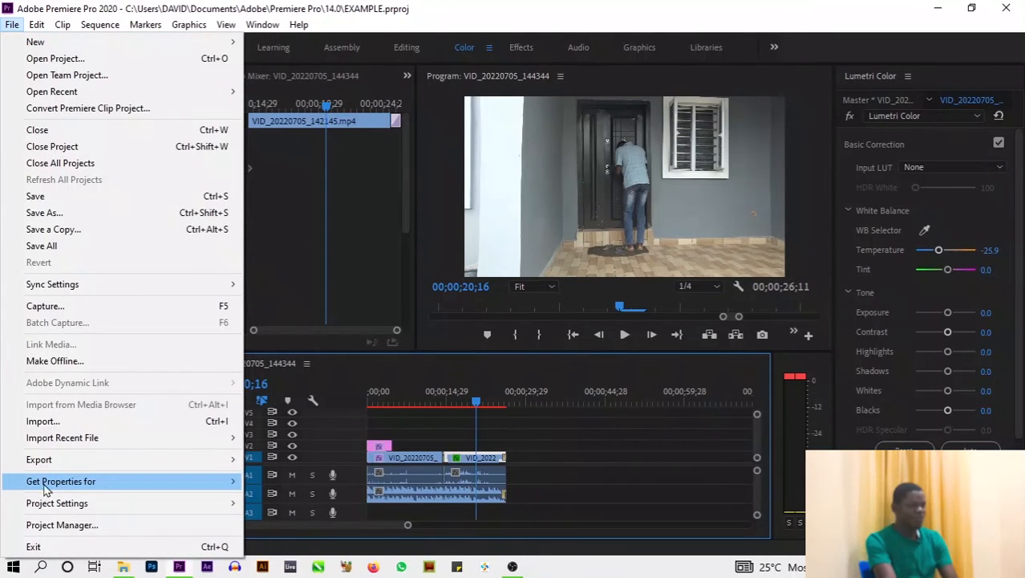
{"action": "left_click", "coordinate": [50, 462]}
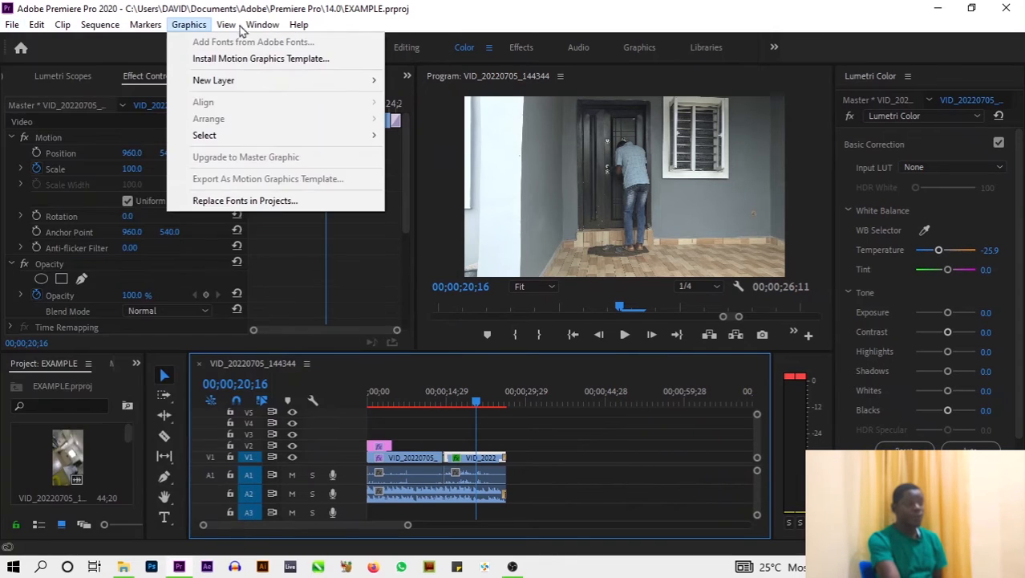
{"action": "left_click", "coordinate": [17, 25]}
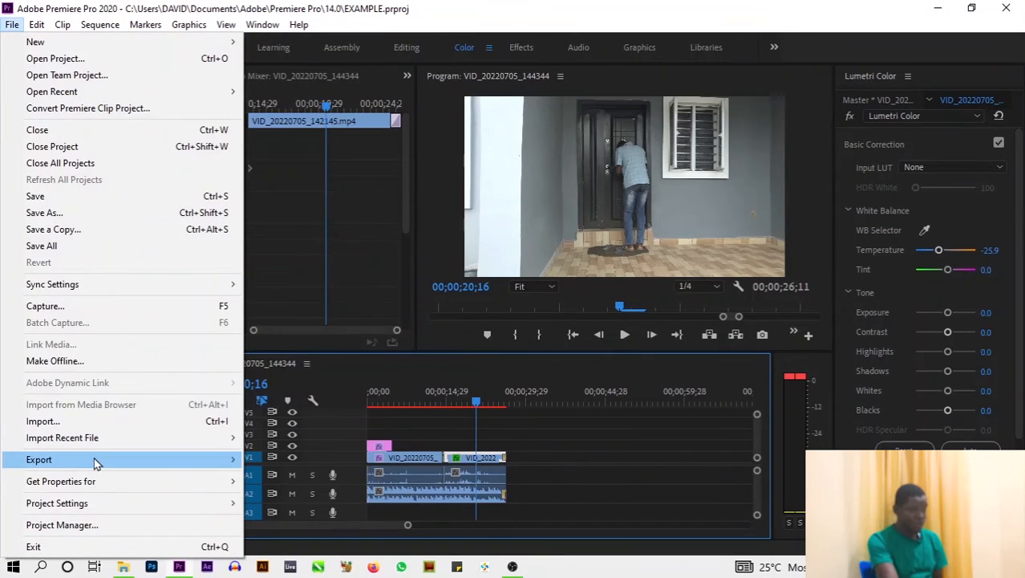
{"action": "mouse_move", "coordinate": [48, 459]}
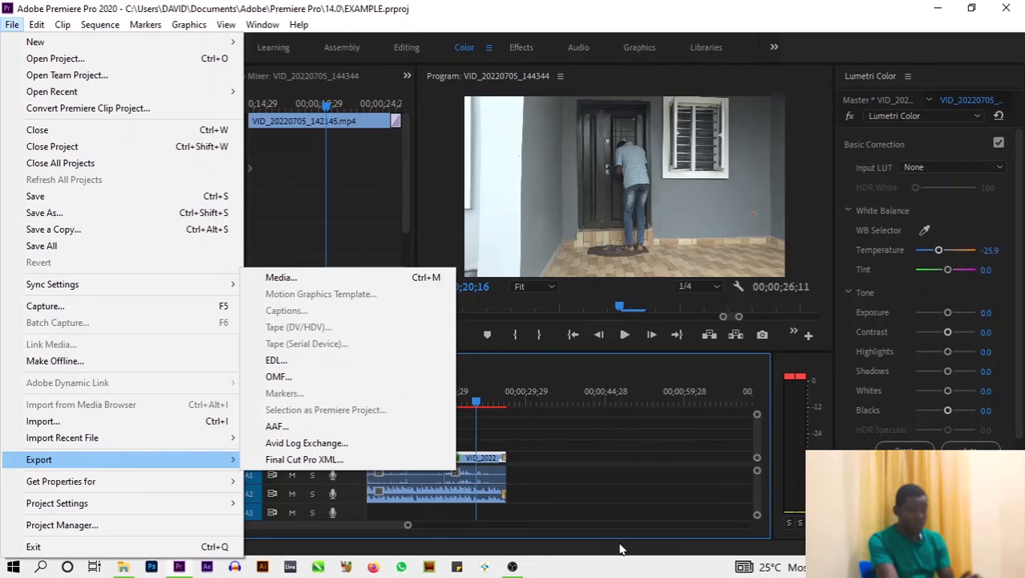
{"action": "left_click", "coordinate": [619, 499]}
{"action": "key", "text": "ctrl+m"}
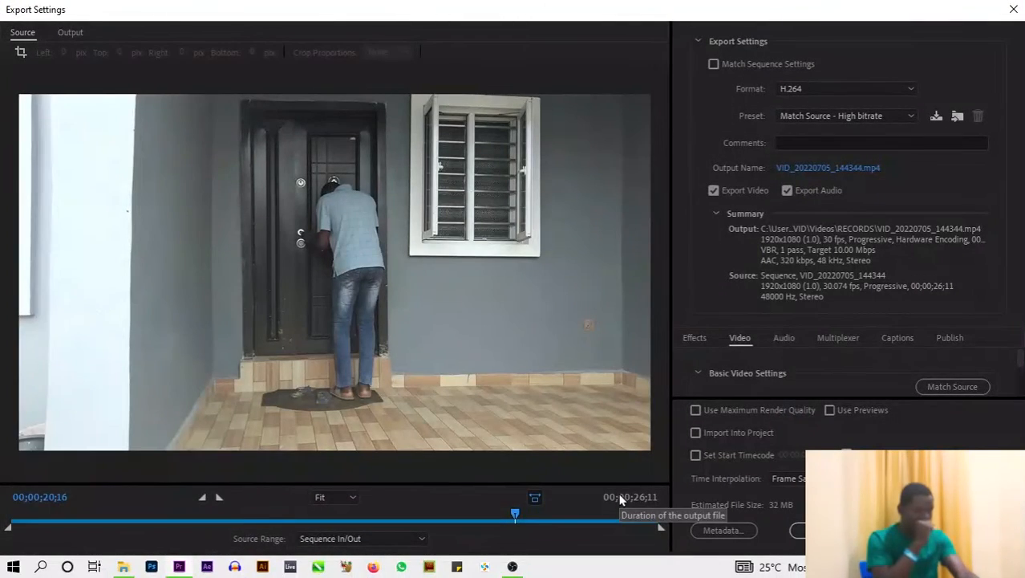
{"action": "left_click", "coordinate": [834, 96]}
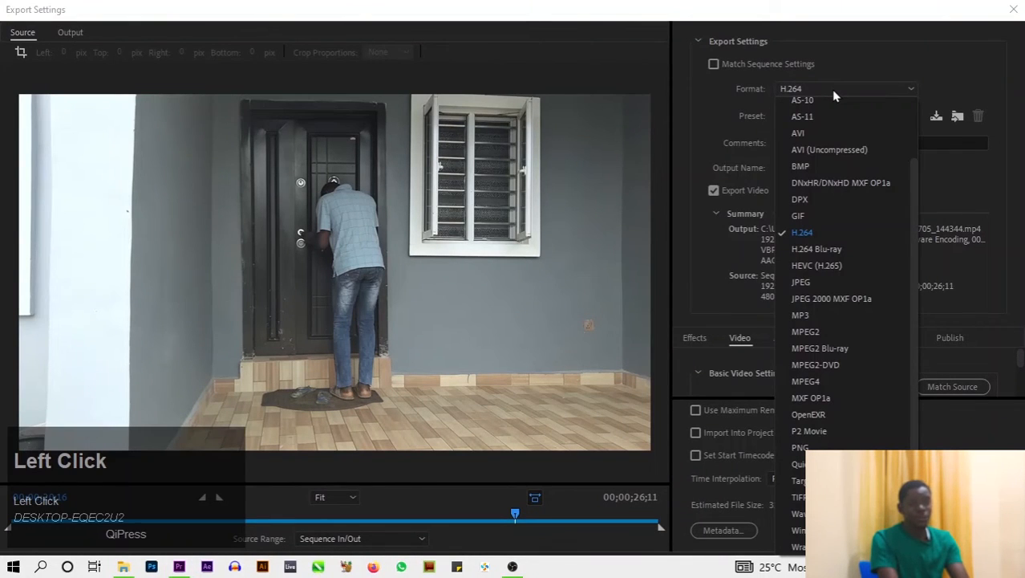
{"action": "left_click", "coordinate": [831, 89]}
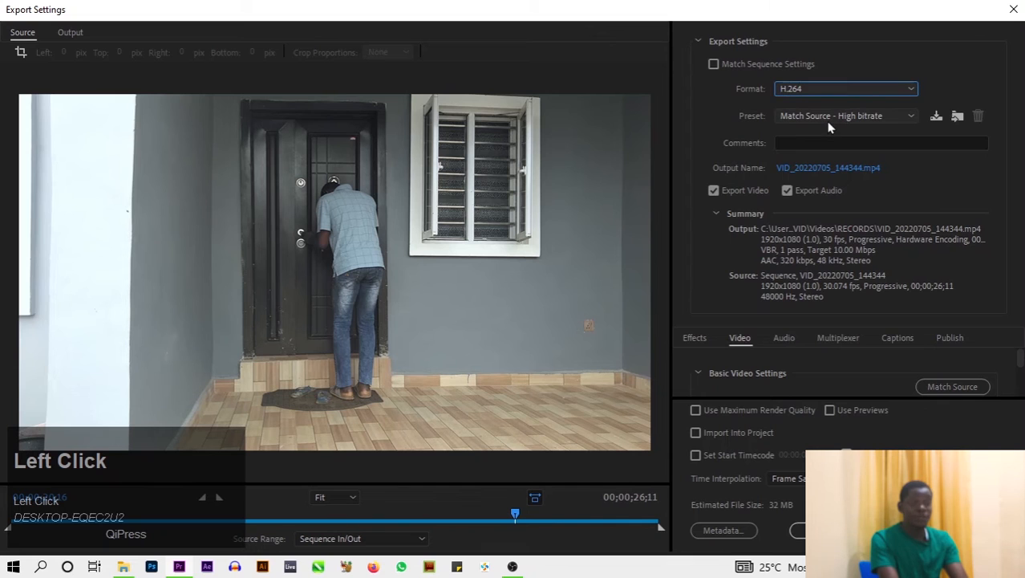
Set the export output to the Desktop with the file name Example
{"action": "left_click", "coordinate": [834, 169]}
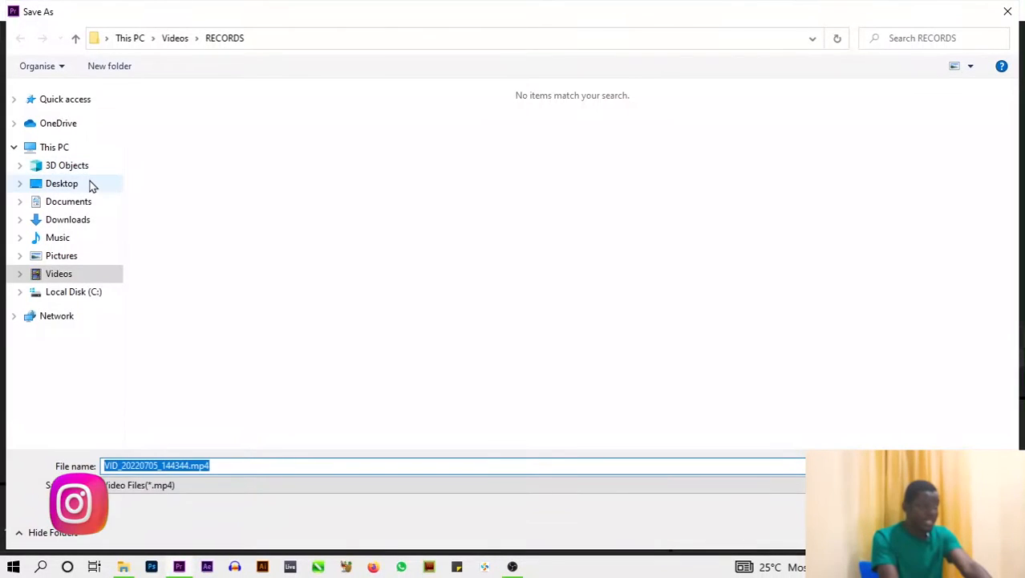
{"action": "left_click", "coordinate": [91, 184]}
{"action": "left_click", "coordinate": [231, 464]}
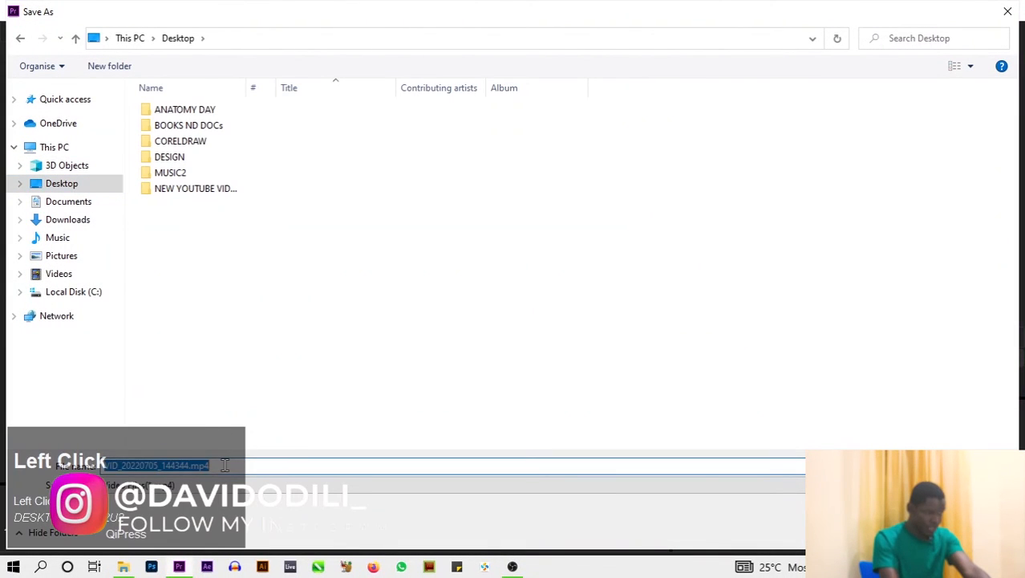
{"action": "key", "text": "BackSpace"}
{"action": "key", "text": "Caps_Lock"}
{"action": "key", "text": "Caps_Lock"}
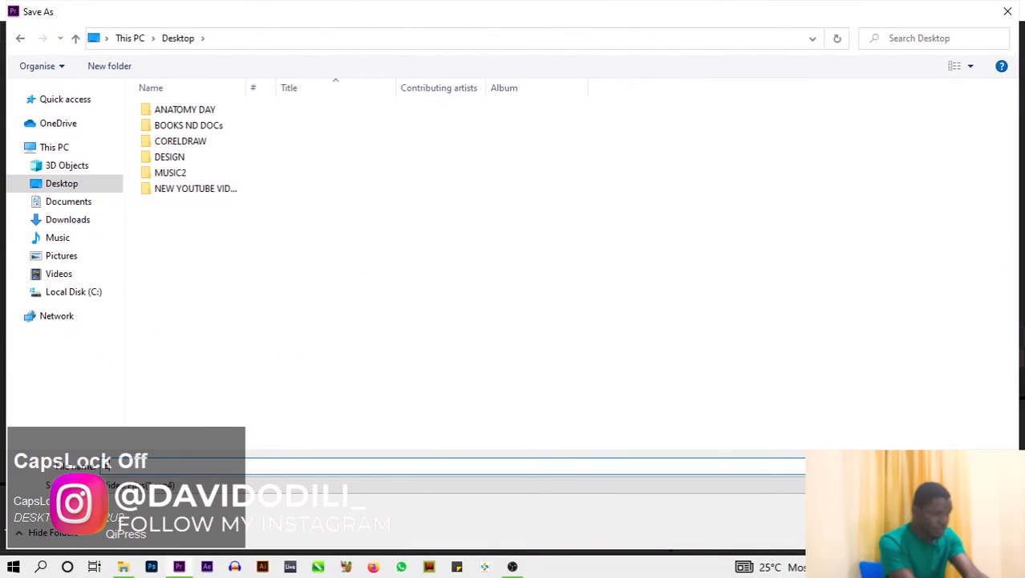
{"action": "type", "text": "Example"}
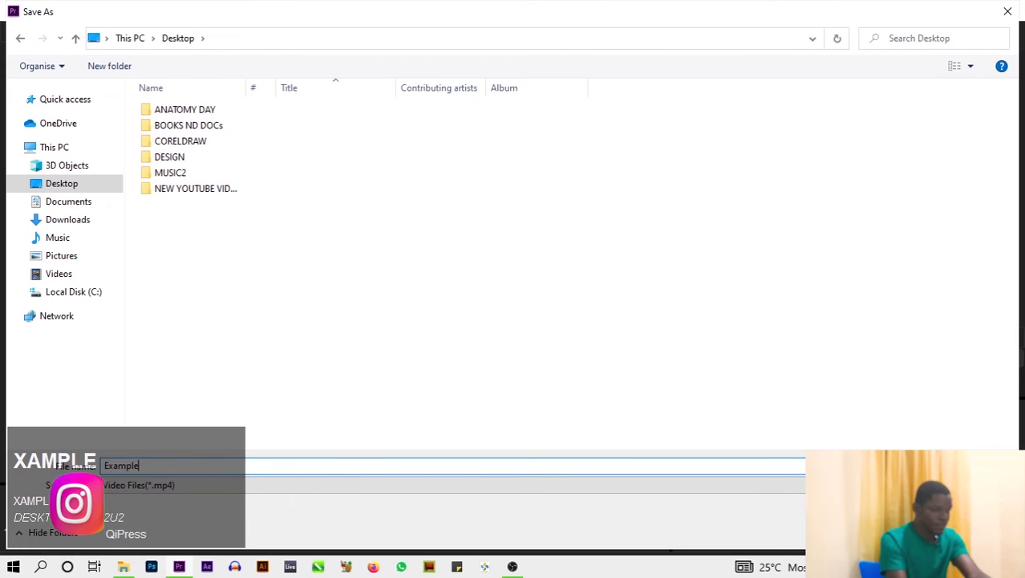
{"action": "left_click", "coordinate": [912, 531]}
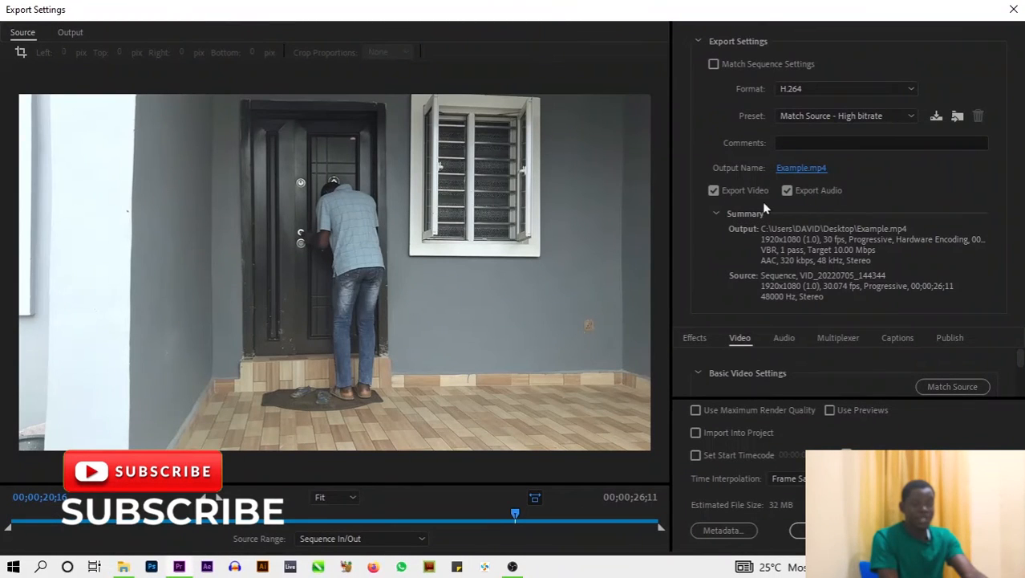
Lower the target bitrate in the video export settings to 0.19 Mbps
{"action": "scroll", "coordinate": [878, 385], "scroll_direction": "down", "scroll_amount": 4}
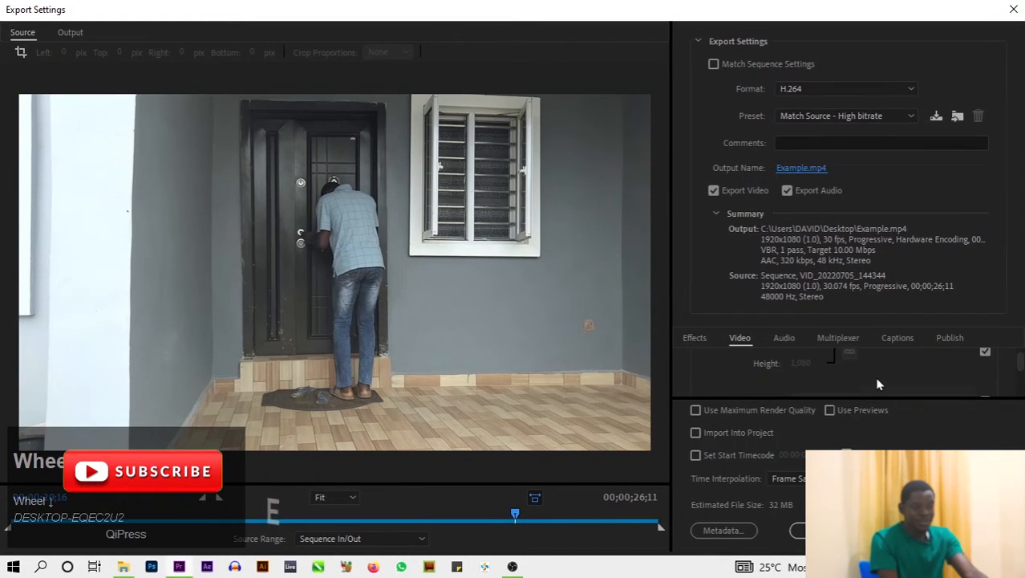
{"action": "scroll", "coordinate": [878, 384], "scroll_direction": "down", "scroll_amount": 3}
{"action": "scroll", "coordinate": [878, 384], "scroll_direction": "up", "scroll_amount": 1}
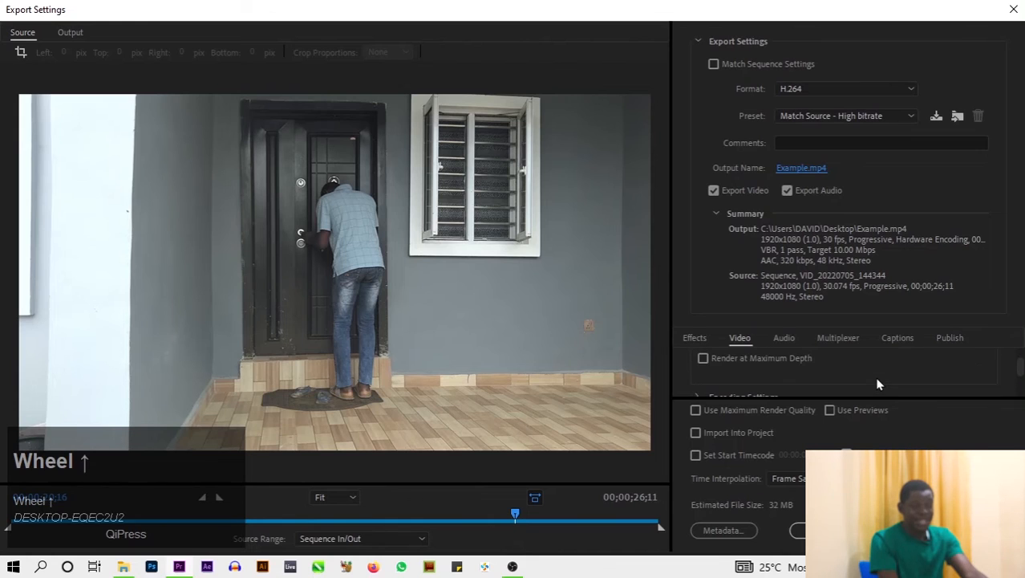
{"action": "scroll", "coordinate": [878, 384], "scroll_direction": "down", "scroll_amount": 5}
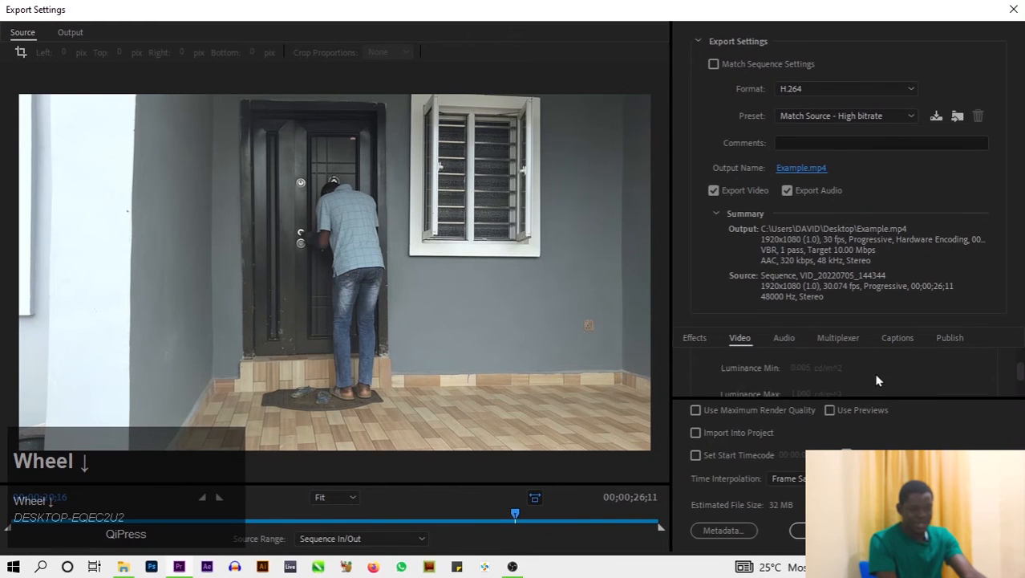
{"action": "scroll", "coordinate": [877, 375], "scroll_direction": "up", "scroll_amount": 4}
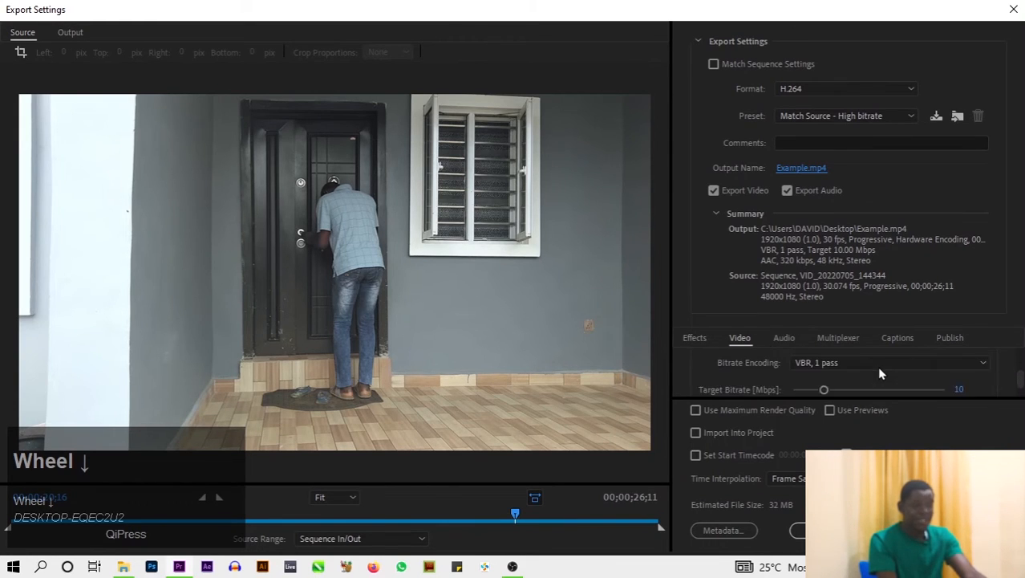
{"action": "scroll", "coordinate": [880, 374], "scroll_direction": "up", "scroll_amount": 1}
{"action": "scroll", "coordinate": [870, 372], "scroll_direction": "down", "scroll_amount": 2}
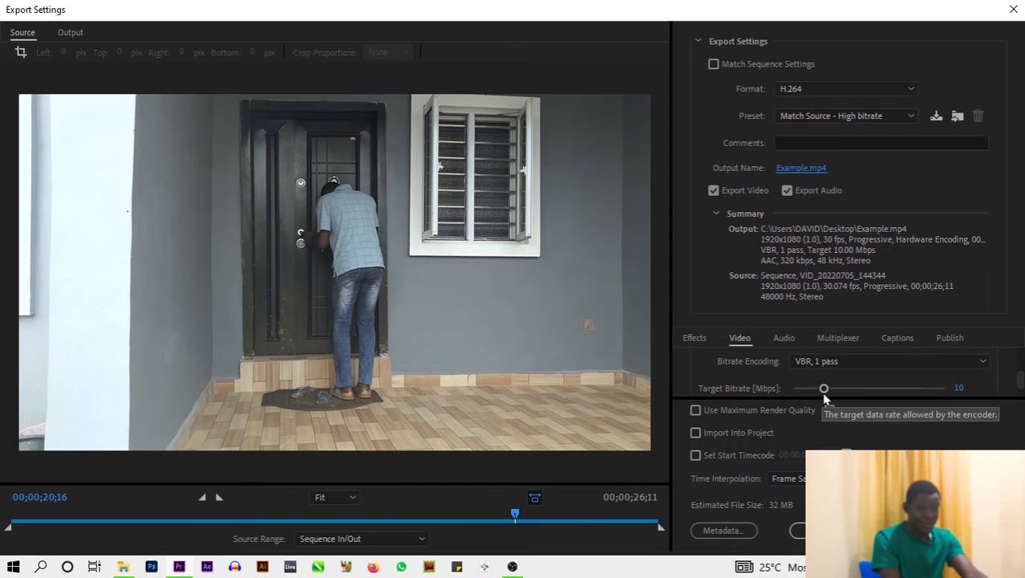
{"action": "left_click_drag", "start_coordinate": [822, 391], "coordinate": [785, 399]}
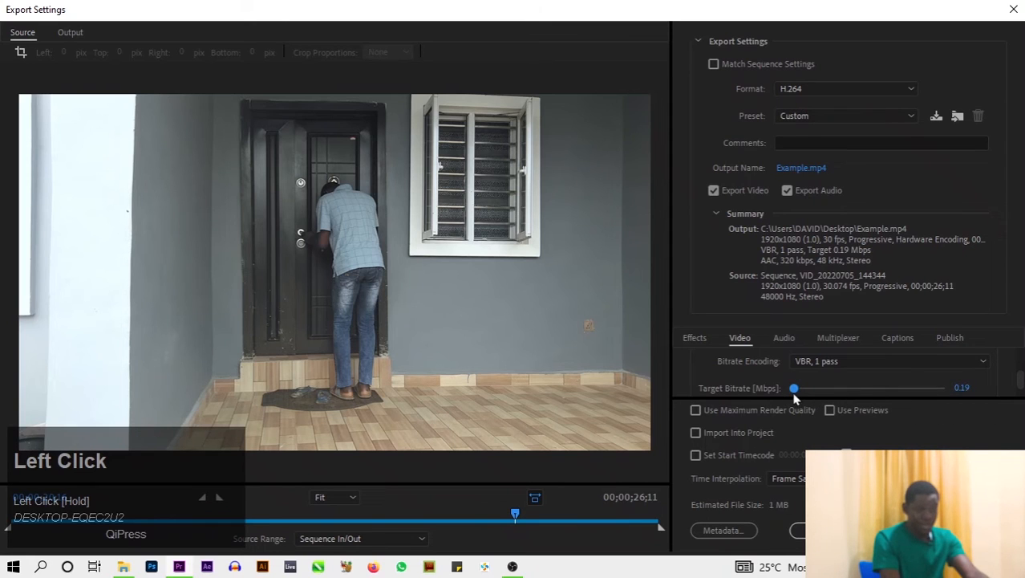
Set the export's target bitrate to 10 Mbps
{"action": "left_click", "coordinate": [958, 388]}
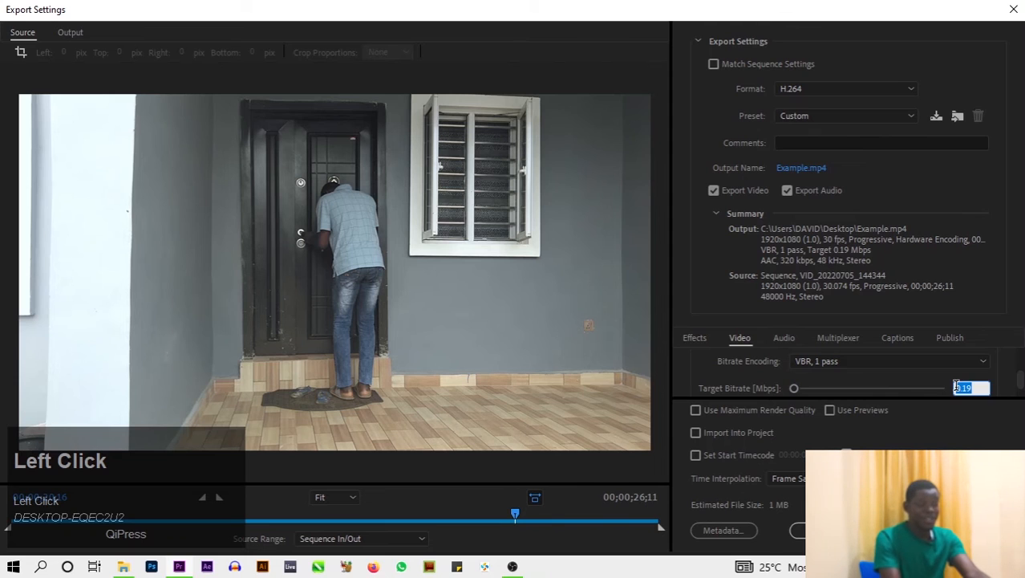
{"action": "key", "text": "BackSpace"}
{"action": "type", "text": "10"}
{"action": "key", "text": "Return"}
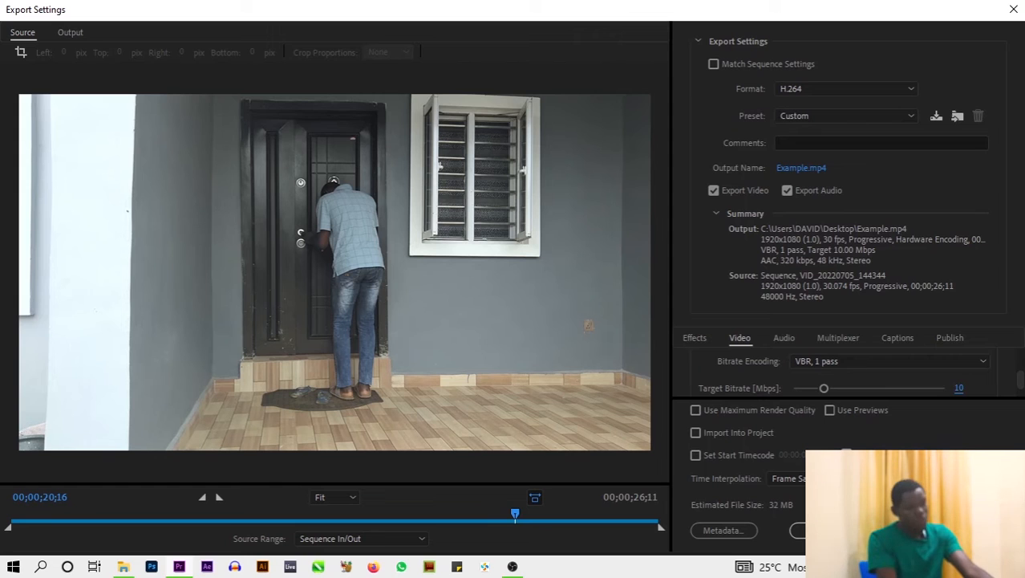
Start exporting the sequence as Example.mp4, cancel the encoding, and close the export settings
{"action": "left_click", "coordinate": [896, 530]}
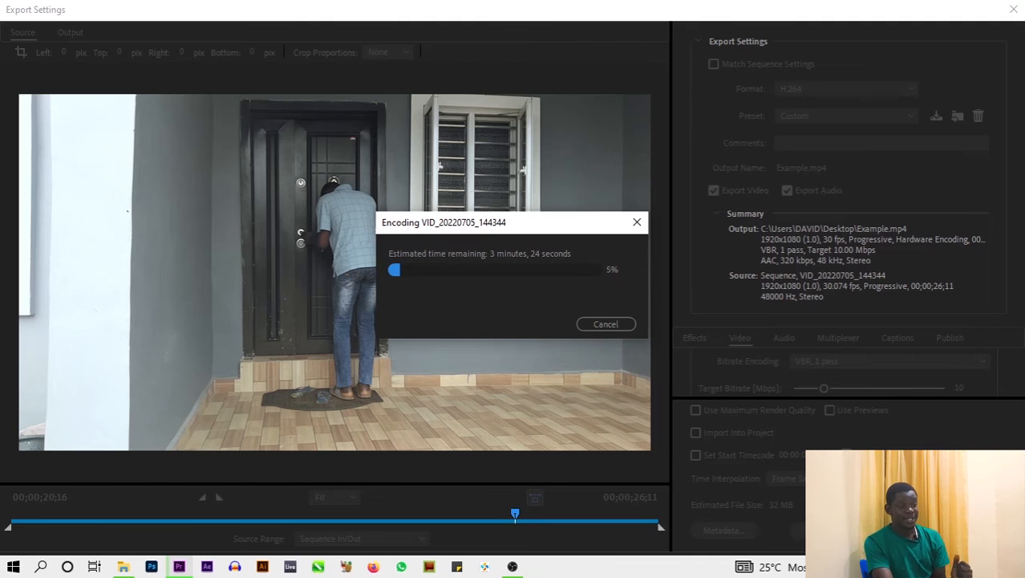
{"action": "left_click", "coordinate": [596, 324]}
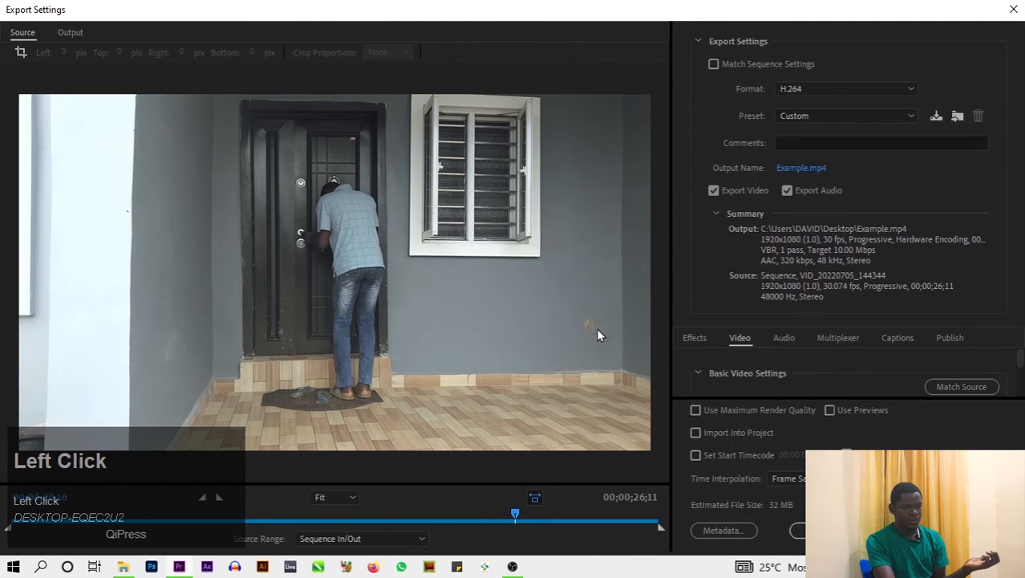
{"action": "left_click", "coordinate": [972, 530]}
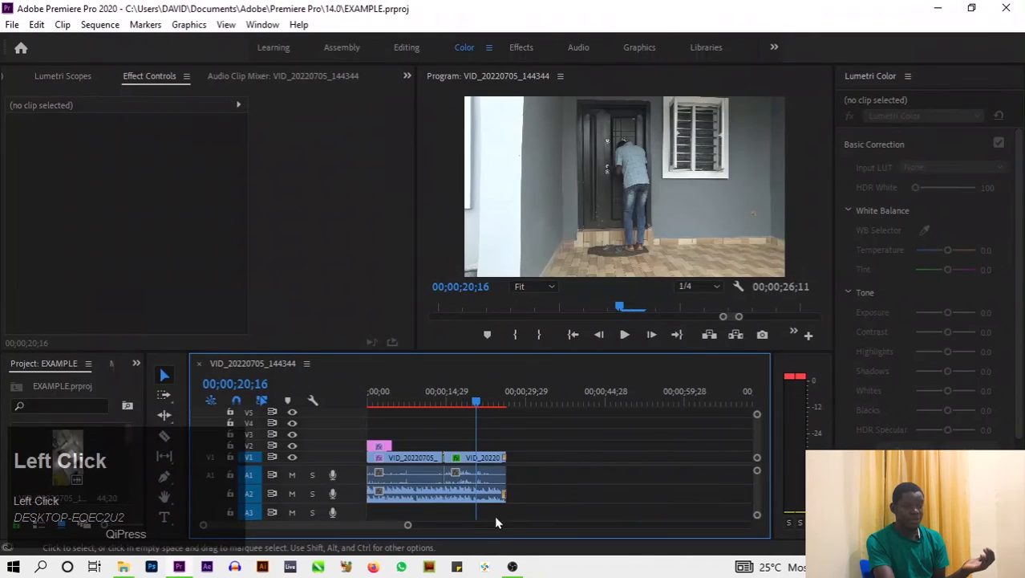
Move the playhead to the cut between the two clips, start rendering the sequence's video previews, and cancel the rendering
{"action": "left_click_drag", "start_coordinate": [472, 401], "coordinate": [447, 411]}
{"action": "key", "text": "Return"}
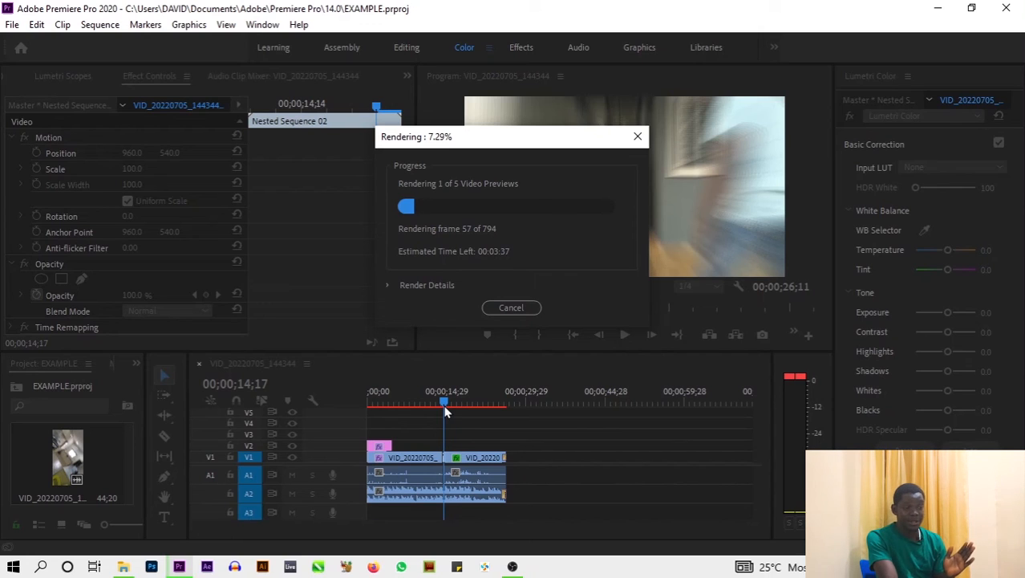
{"action": "left_click", "coordinate": [529, 309]}
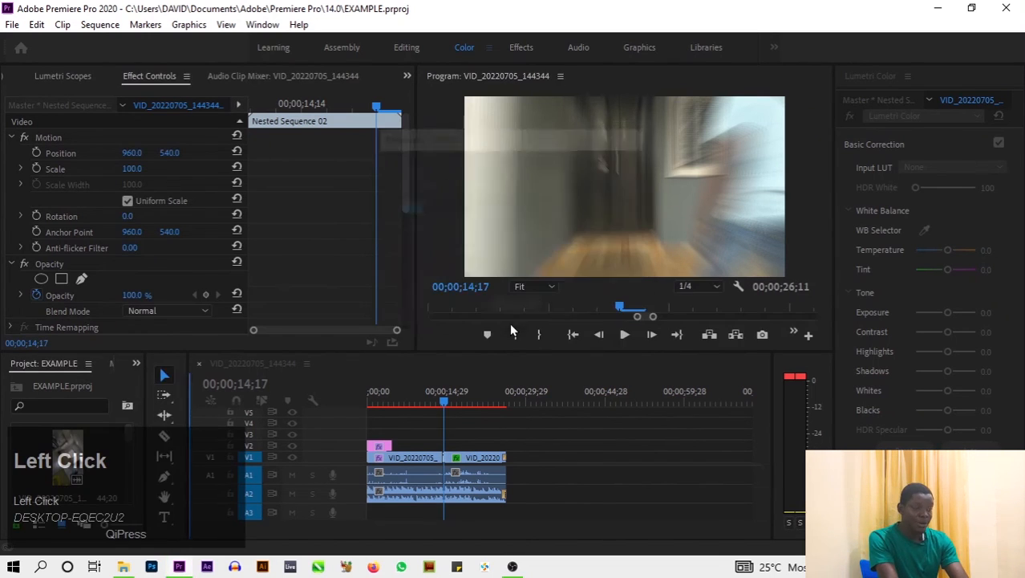
Name the sequence's H.264 export output Example on the Desktop and start the export
{"action": "key", "text": "ctrl+m"}
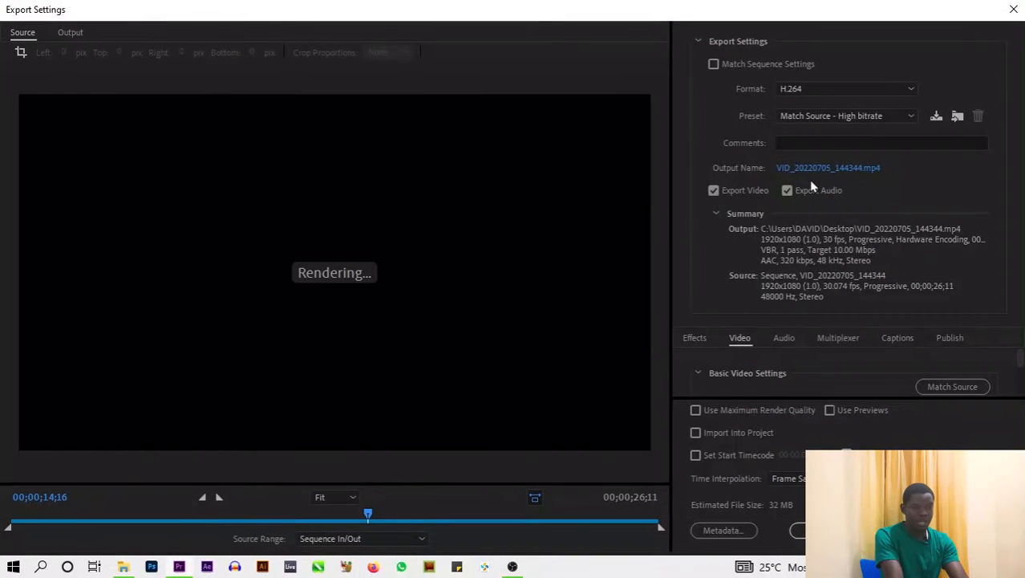
{"action": "left_click", "coordinate": [820, 169]}
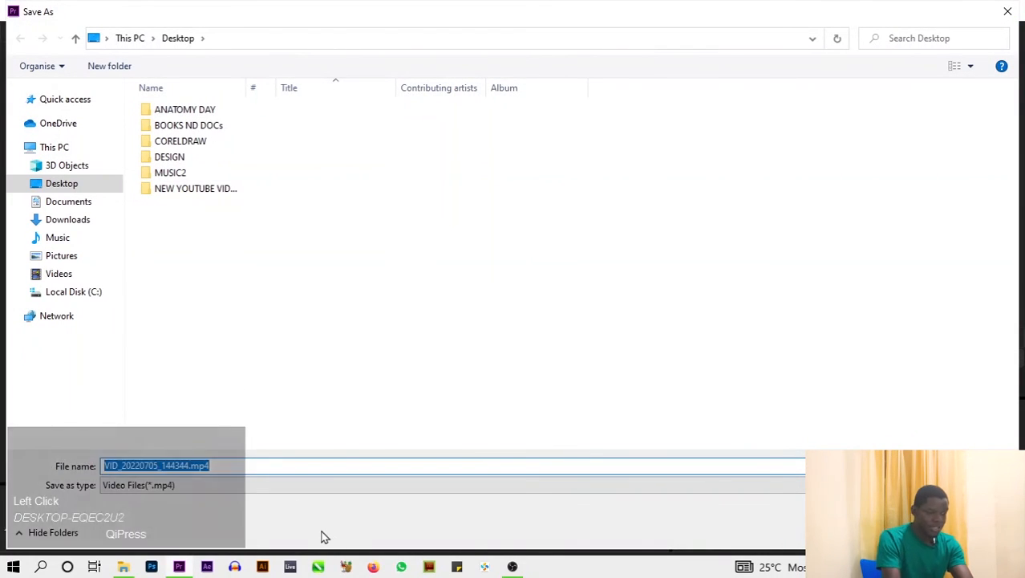
{"action": "key", "text": "BackSpace"}
{"action": "type", "text": "Examp"}
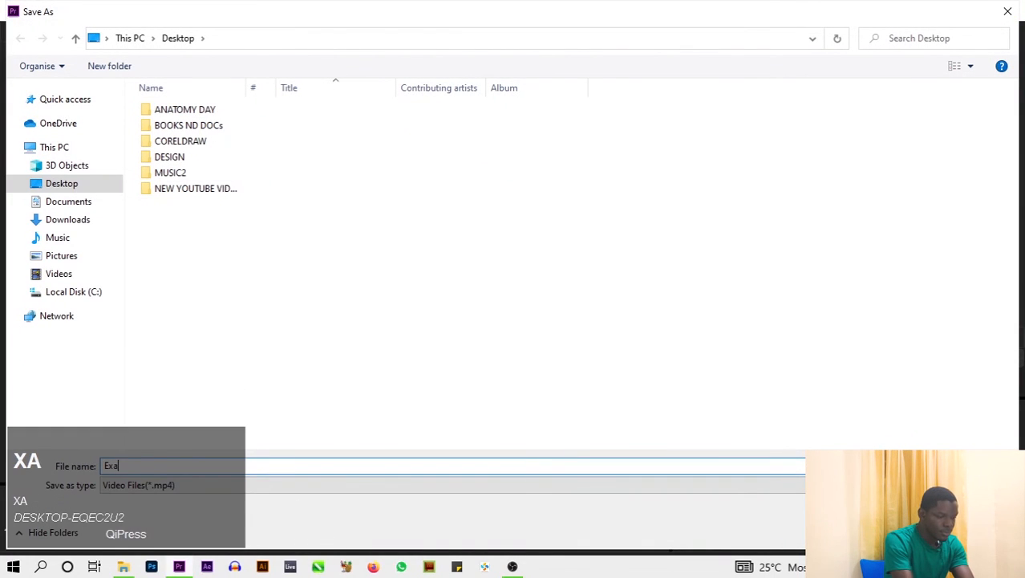
{"action": "type", "text": "le"}
{"action": "key", "text": "Return"}
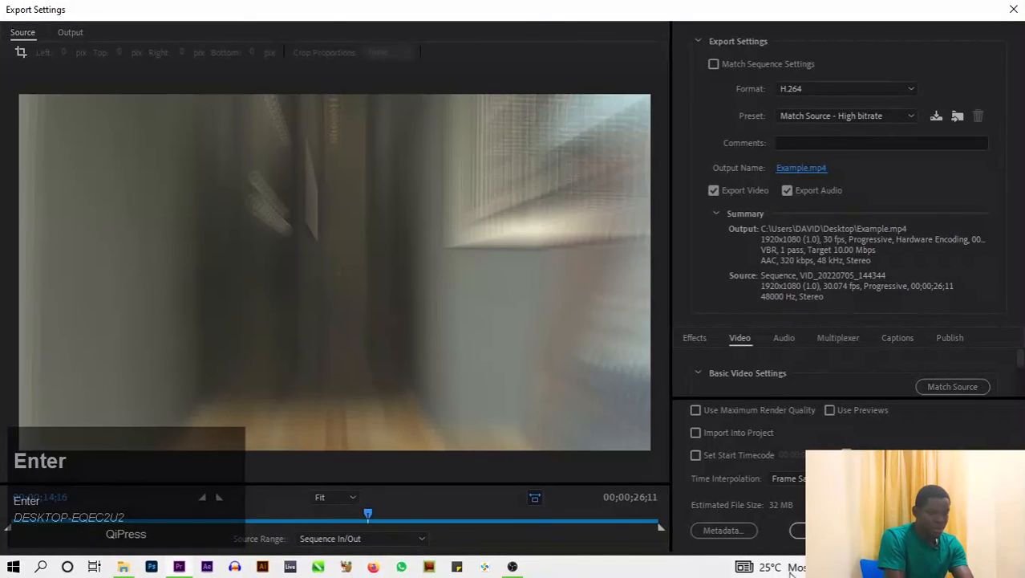
{"action": "left_click", "coordinate": [897, 530]}
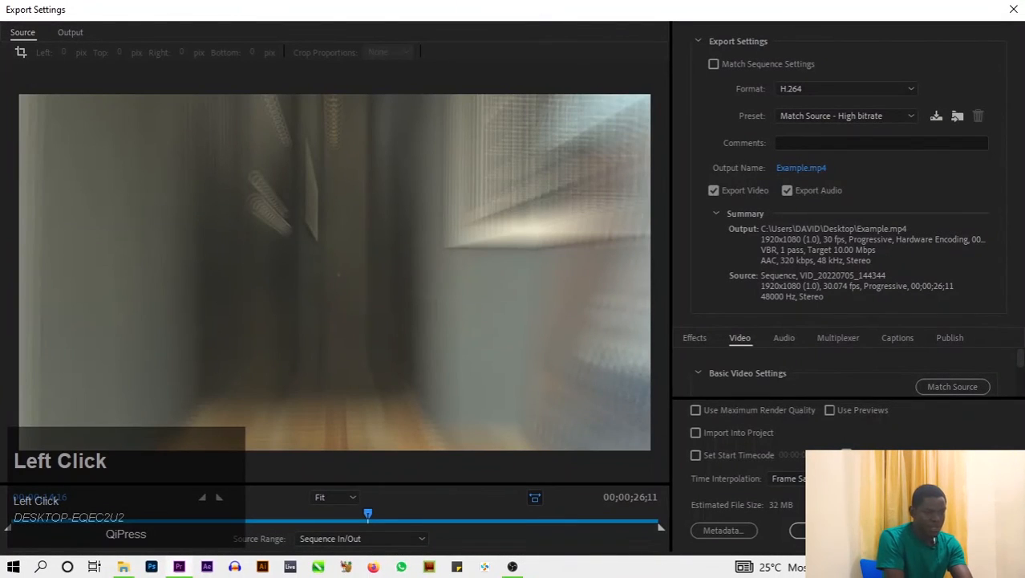